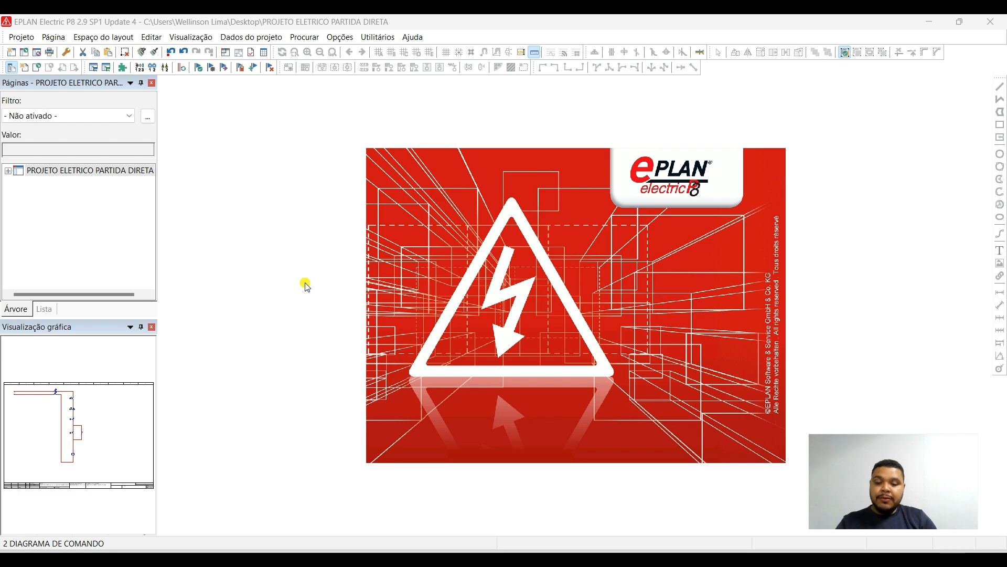
Expand the project's page tree and view the DIAGRAMA DE FORÇA and DIAGRAMA DE COMANDO pages.
click(8, 170)
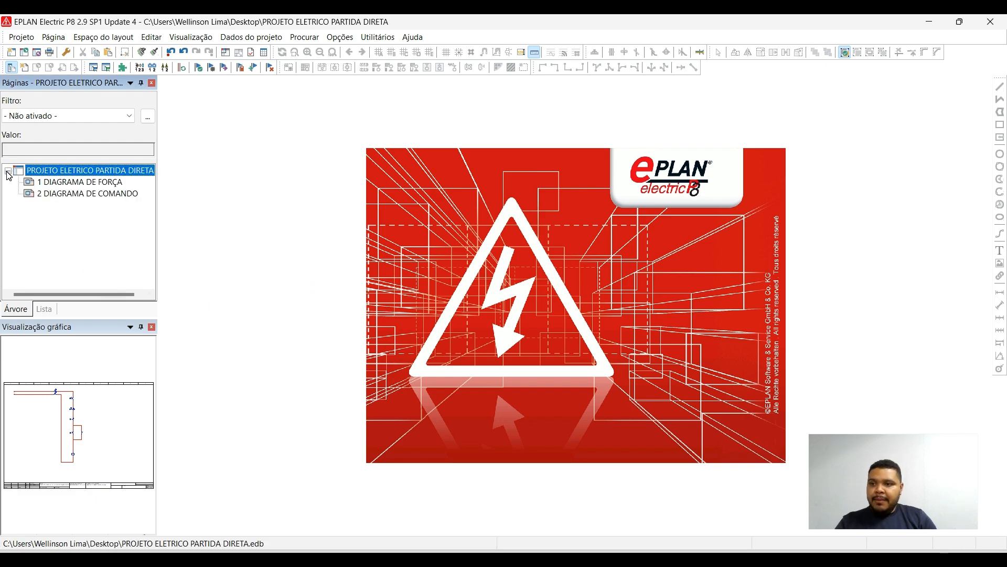
double_click(59, 181)
middle_drag(493, 268, 528, 254)
scroll(425, 281, down, 1)
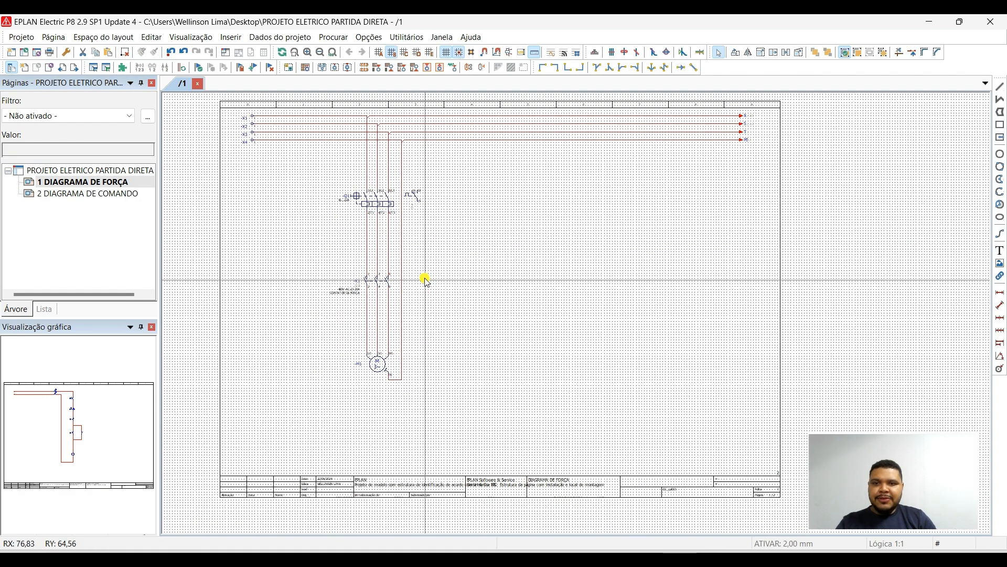
click(113, 195)
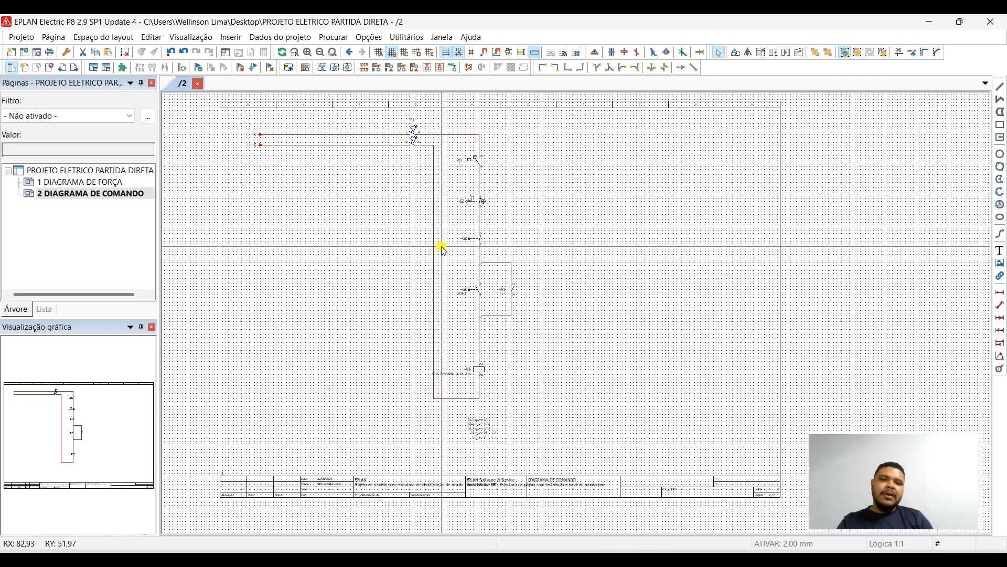
Create page /3 after the command diagram with the page type Layout do painel (I), keeping the suggested description.
right_click(59, 193)
click(117, 205)
click(659, 204)
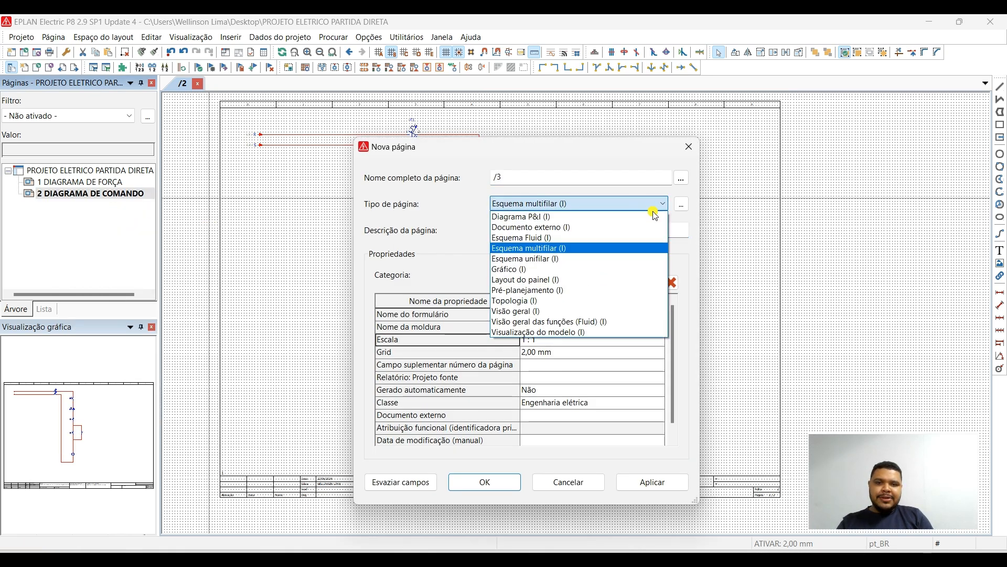
click(522, 280)
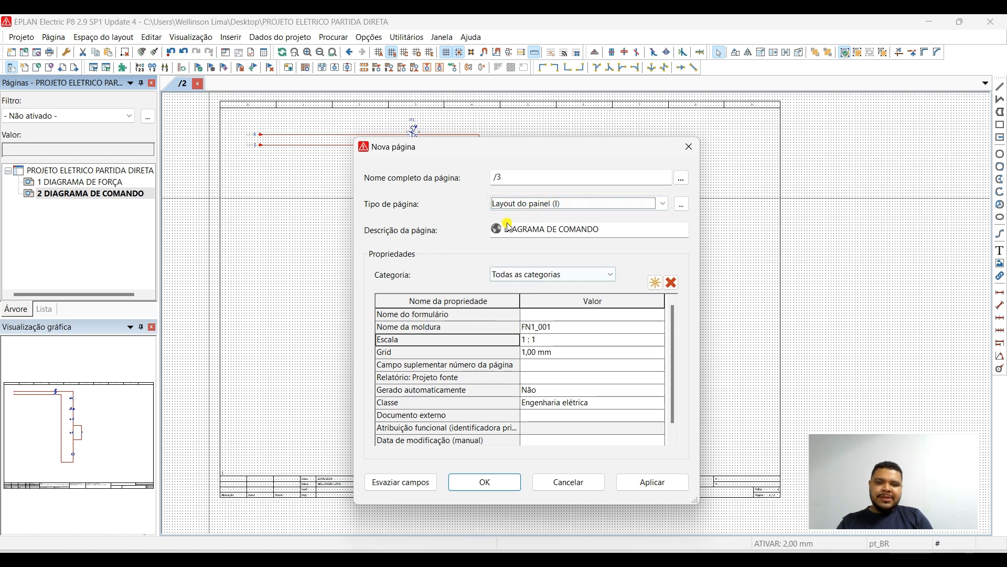
click(488, 481)
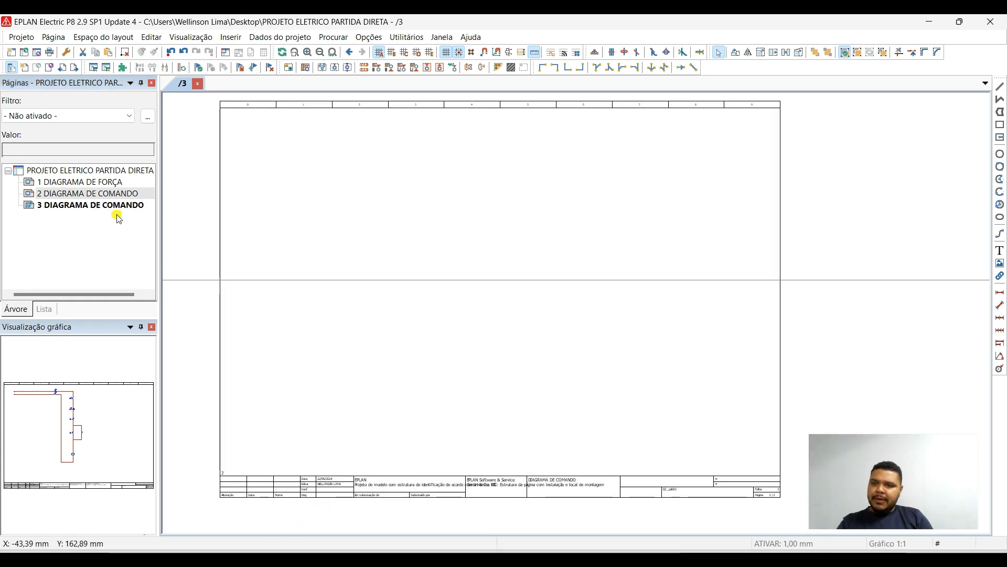
Set the scale of page 3 to 1 : 4 in its page properties.
right_click(80, 205)
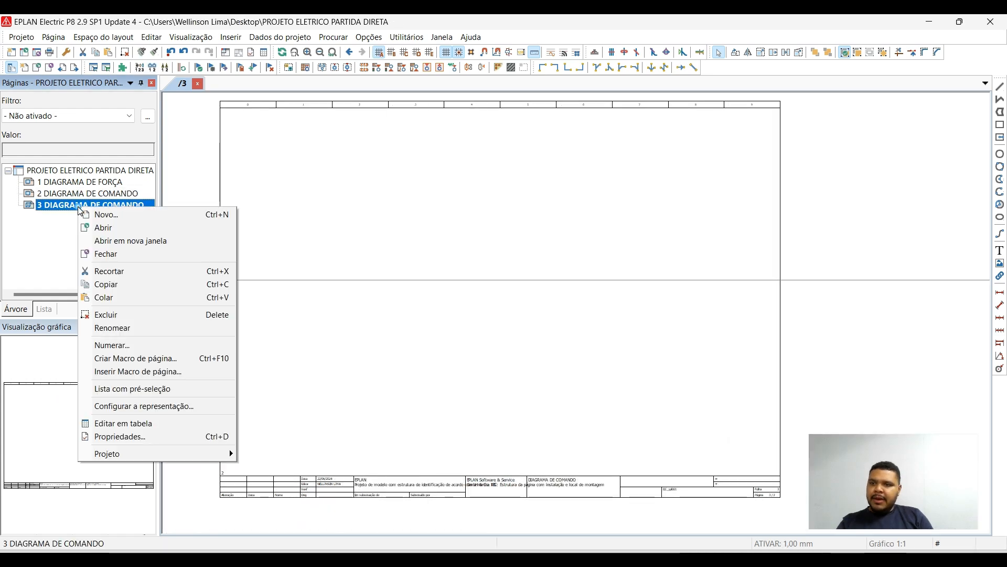
click(131, 437)
click(573, 315)
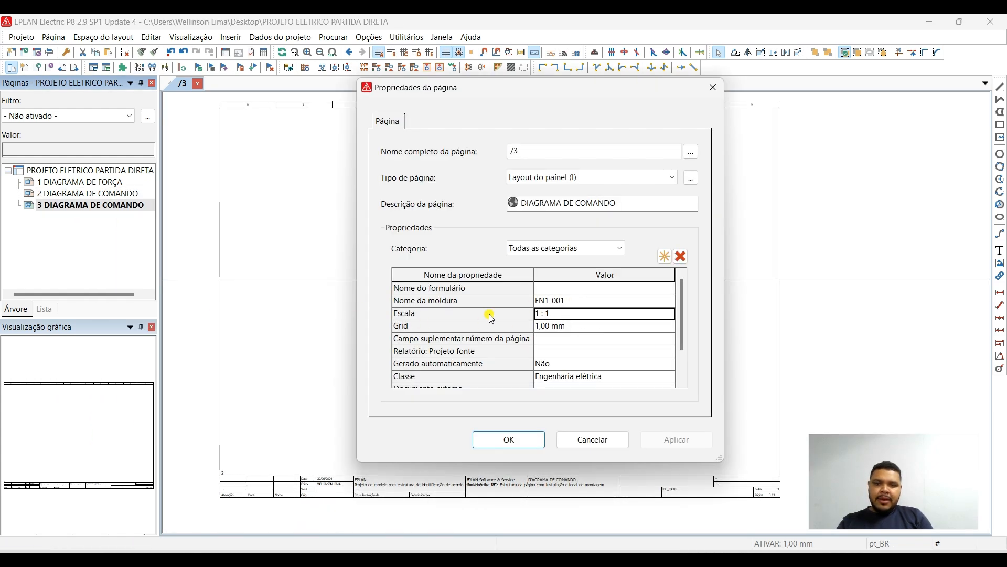
scroll(682, 328, down, 1)
scroll(682, 330, up, 1)
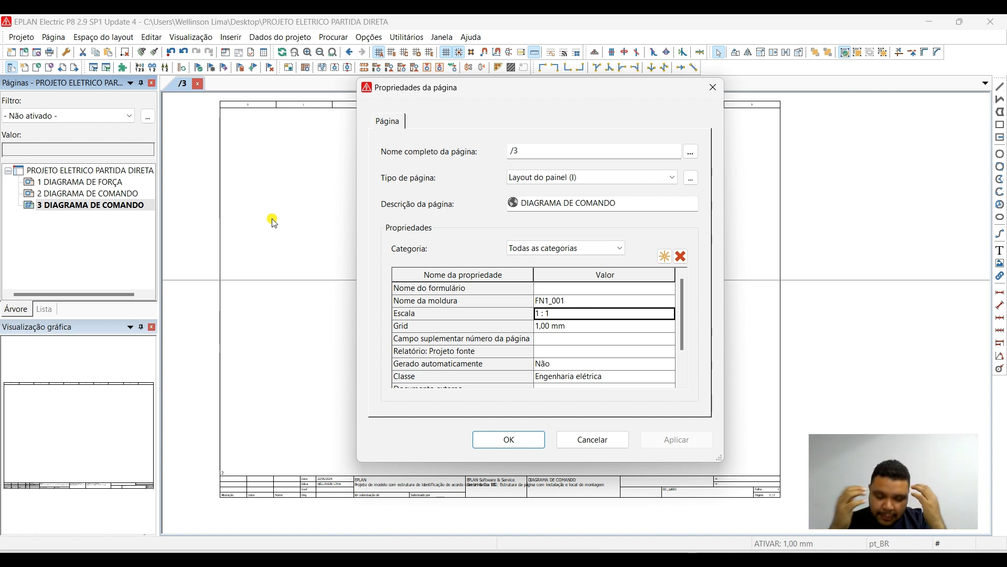
click(549, 315)
click(565, 314)
key(BackSpace)
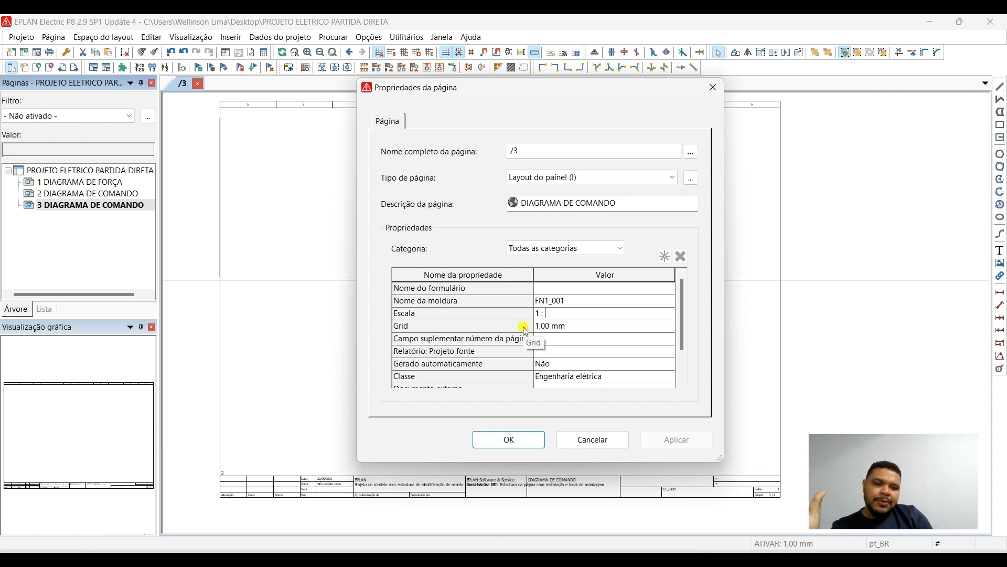
text(4)
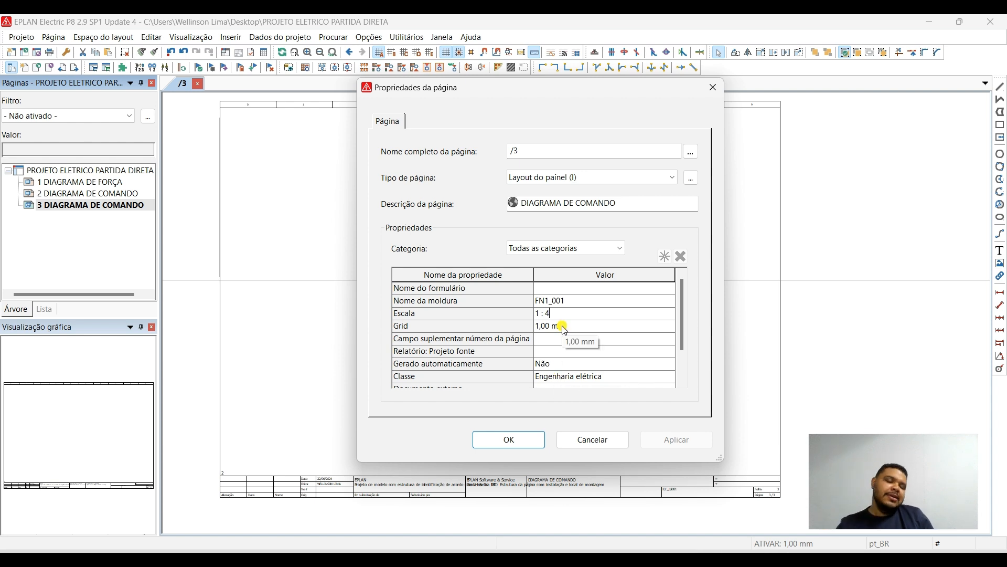
drag(528, 92, 502, 112)
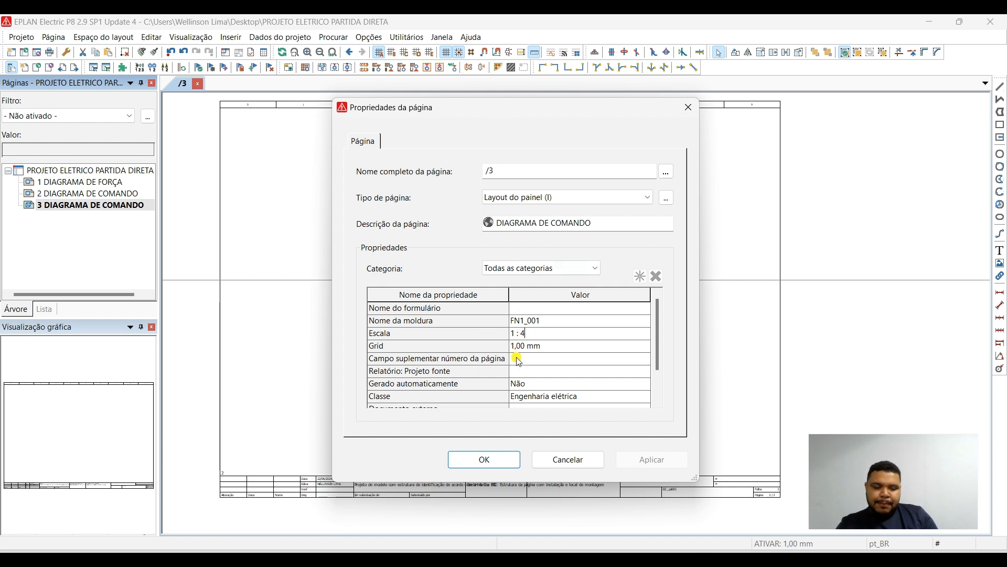
click(505, 459)
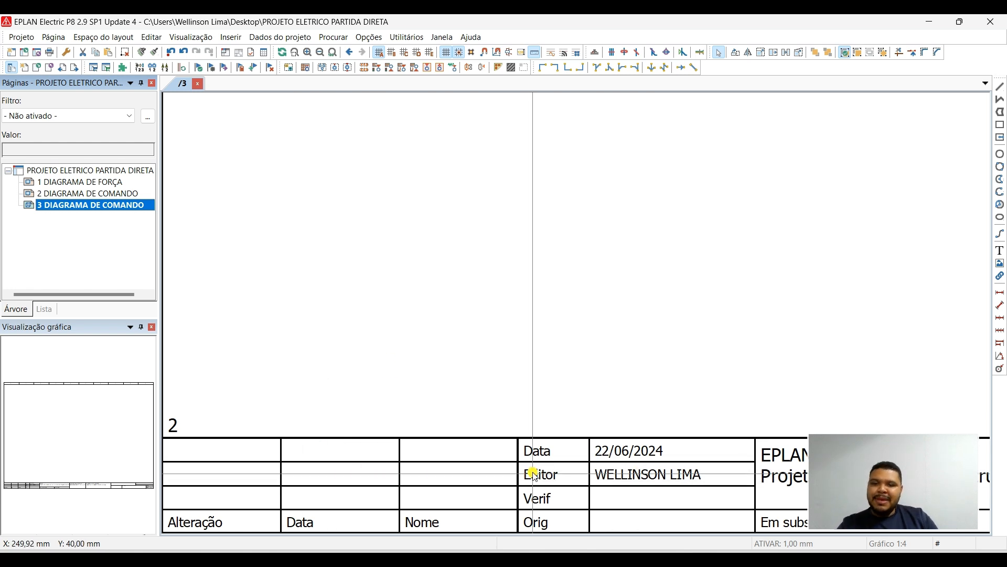
Show the 2D panel layout navigator beside the page tree.
scroll(530, 474, down, 4)
middle_drag(560, 335, 524, 355)
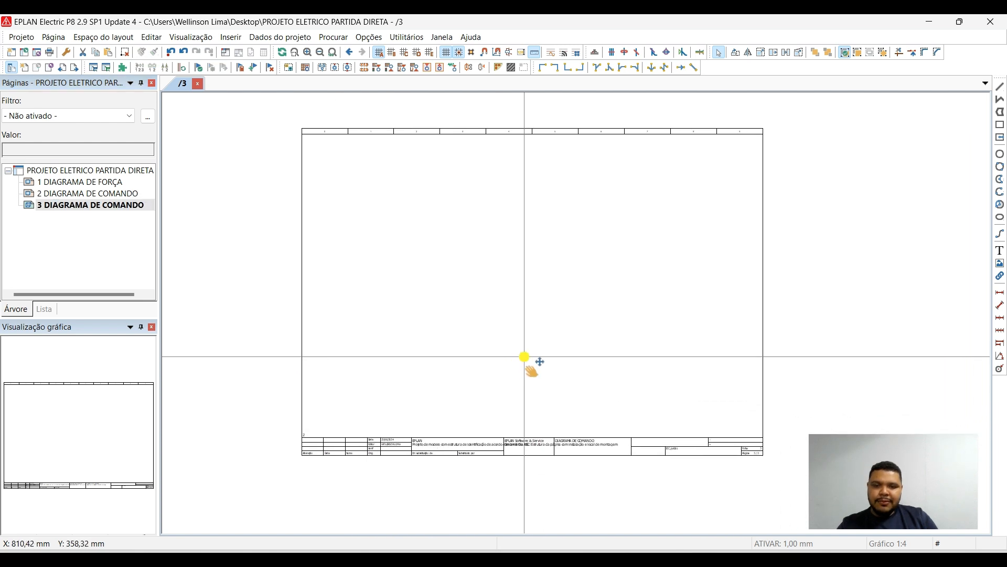
middle_drag(541, 281, 524, 286)
scroll(525, 286, up, 1)
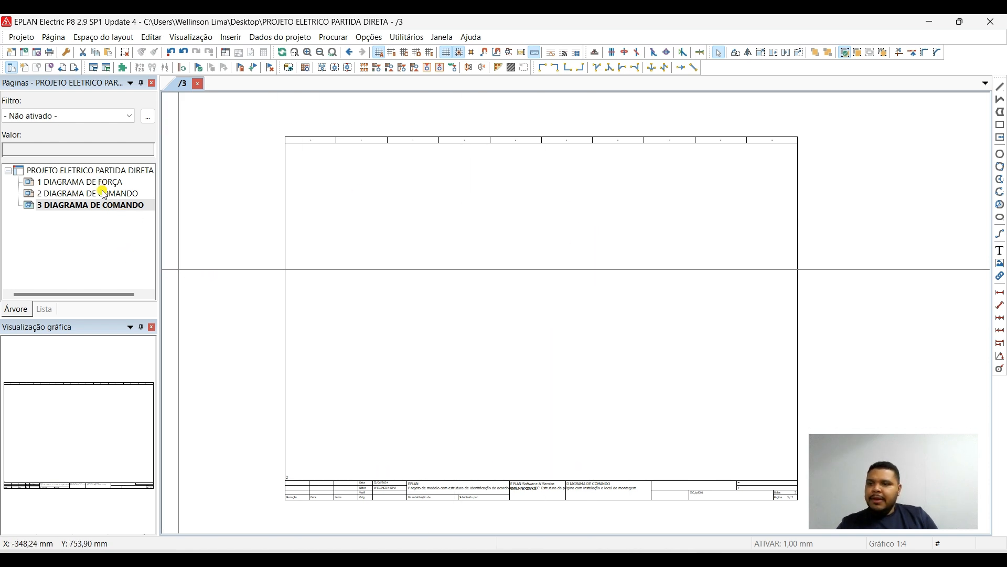
click(274, 39)
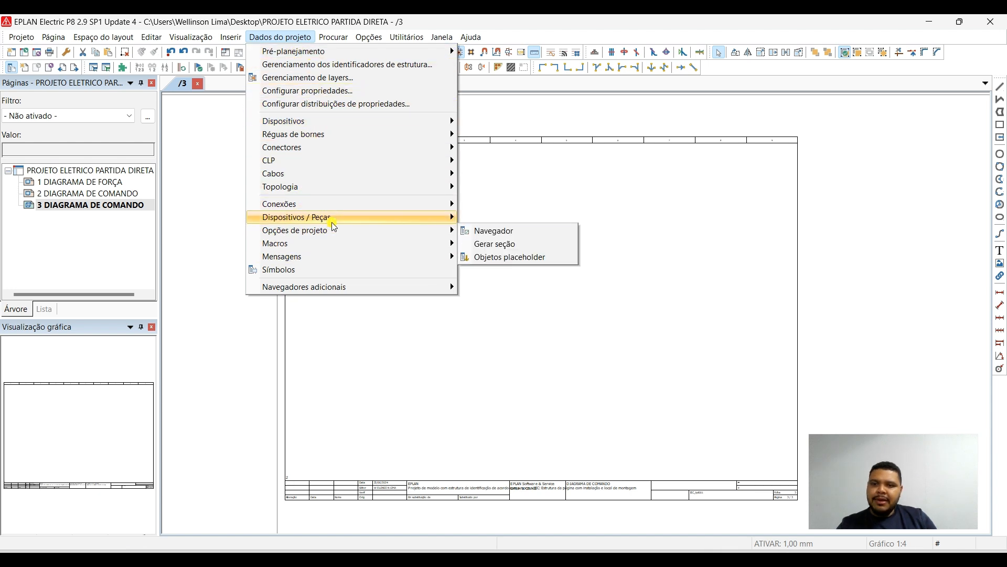
mouse_move(331, 217)
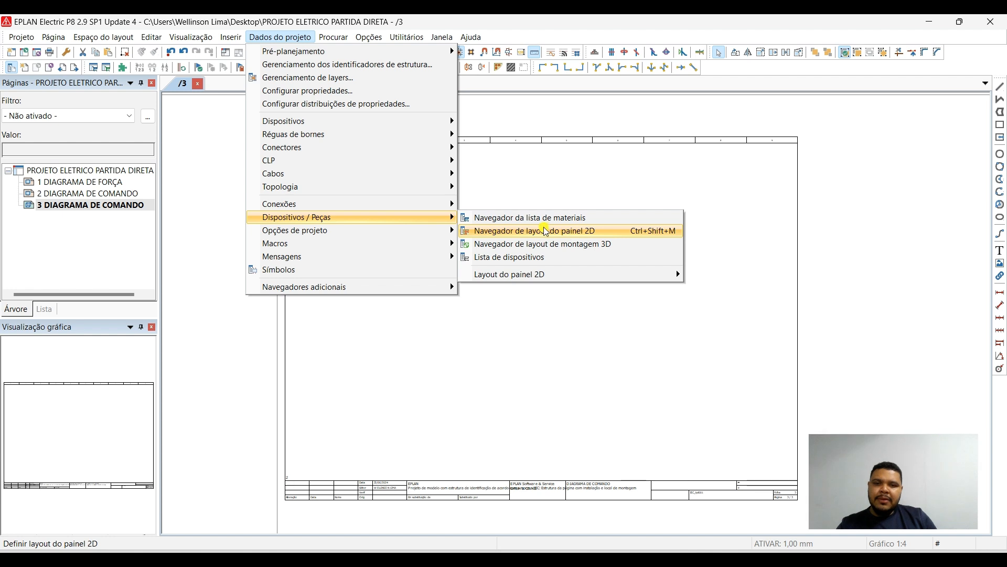
click(576, 233)
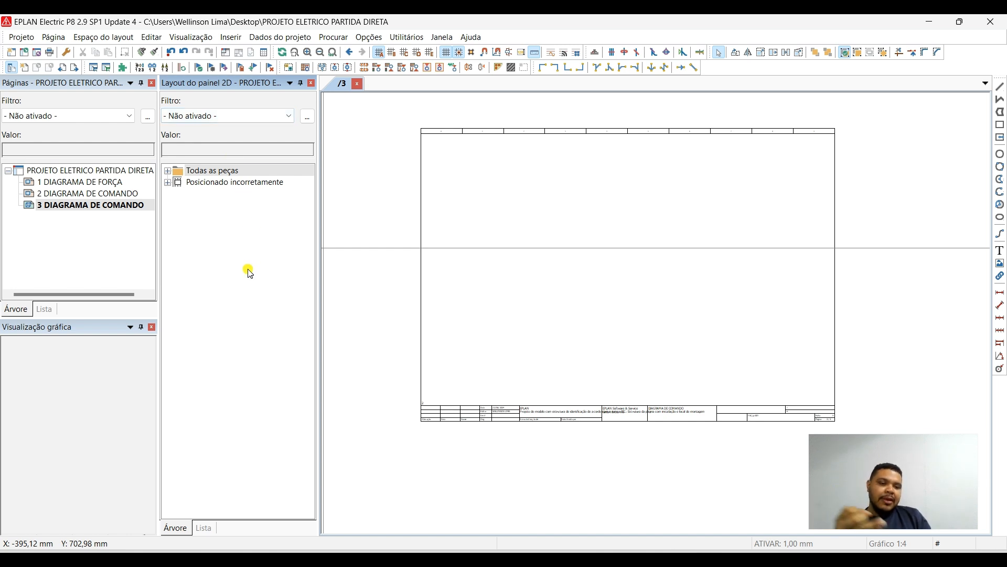
click(682, 67)
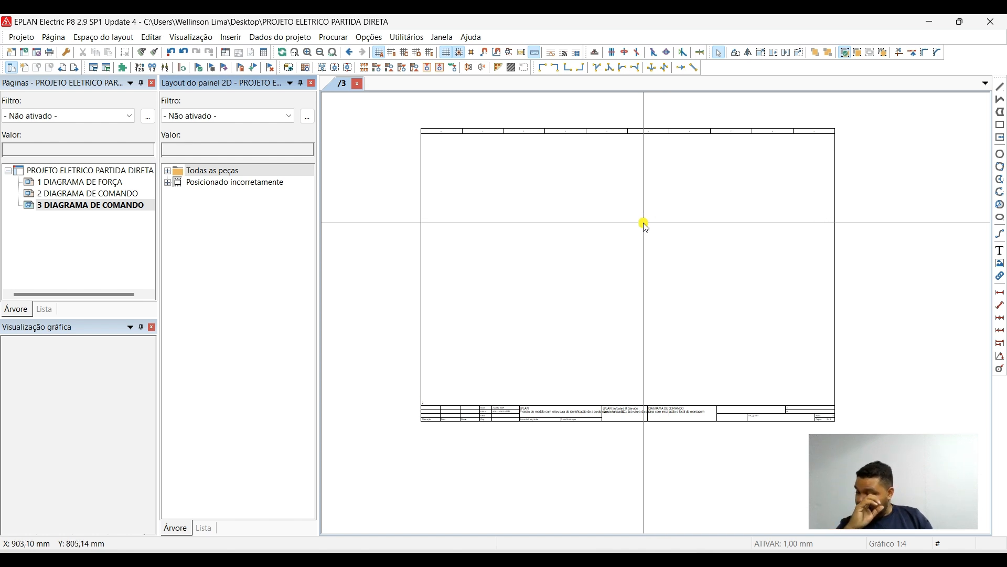
mouse_move(634, 240)
middle_down()
mouse_move(615, 297)
mouse_move(620, 290)
middle_up()
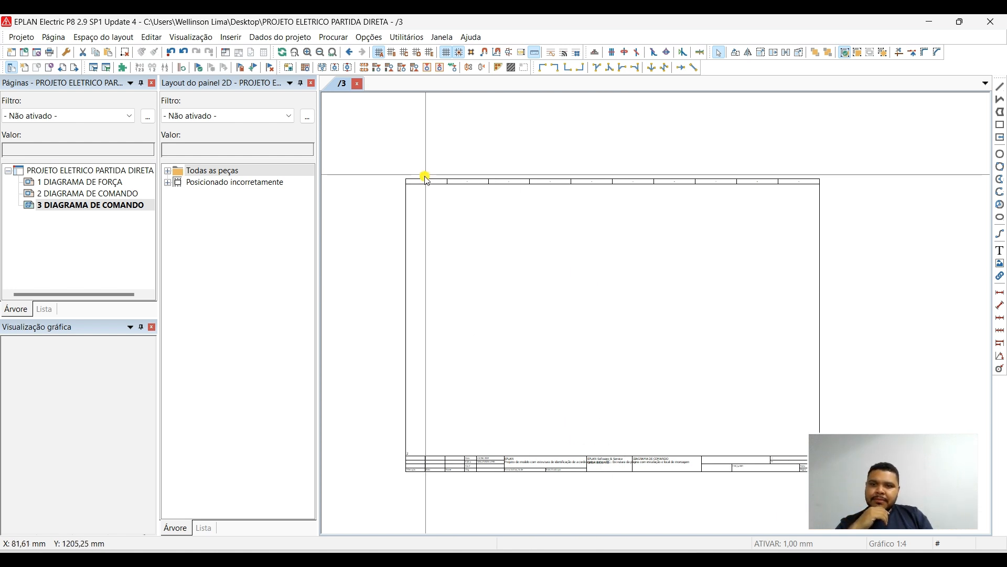
middle_drag(497, 300, 482, 285)
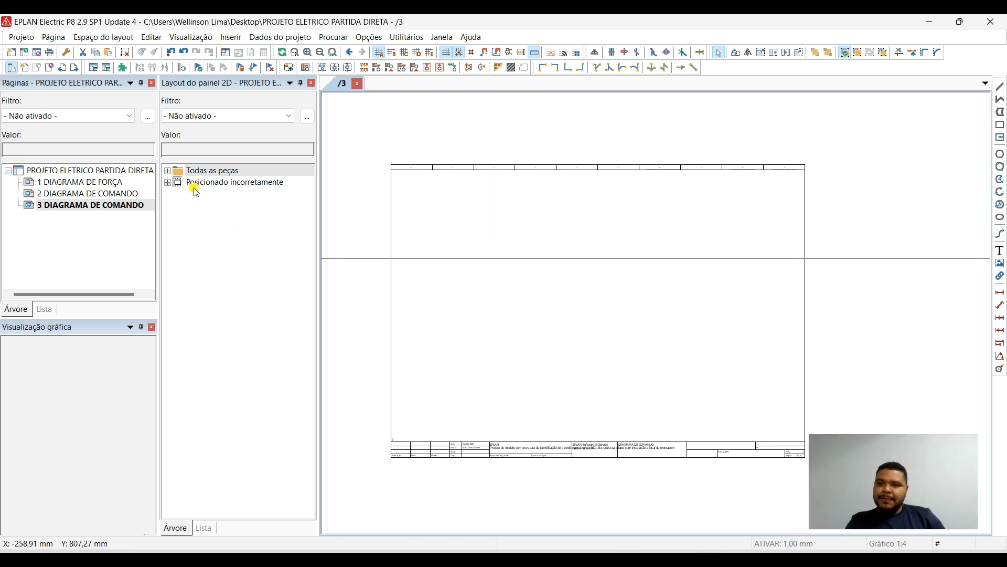
Expand the parts without structure identifier in the 2D panel layout tree down to devices F1, K1 and Q1.
click(167, 171)
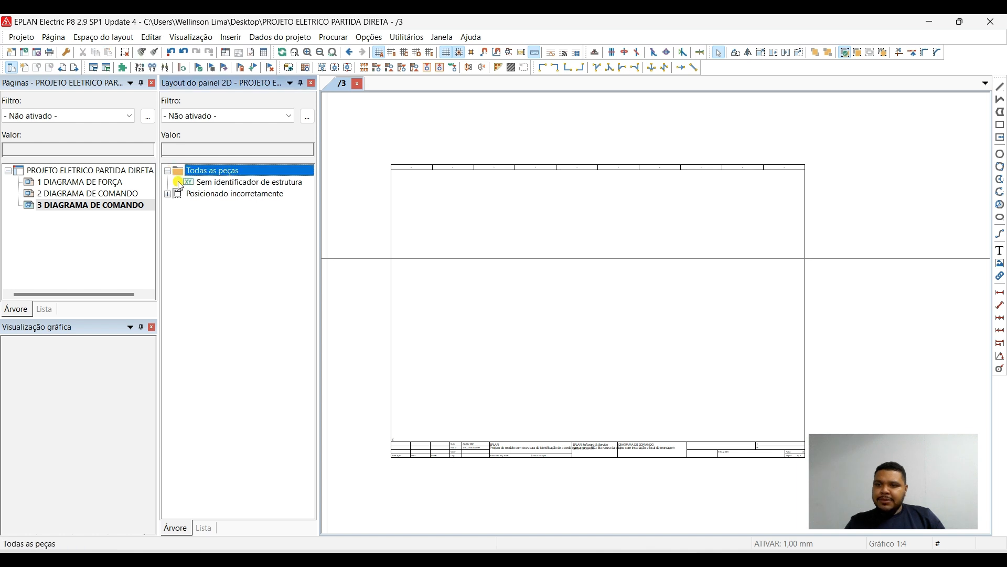
click(178, 182)
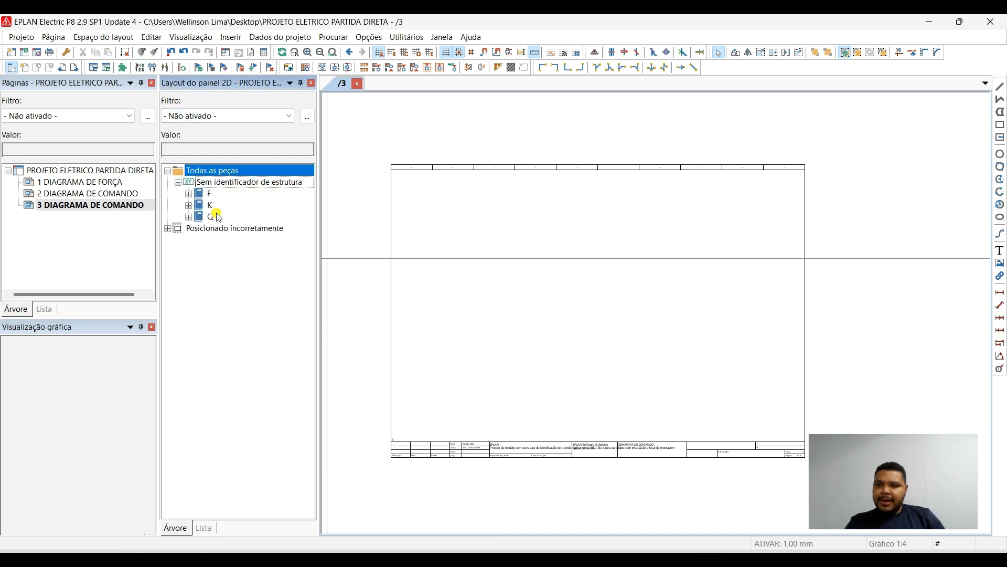
click(189, 194)
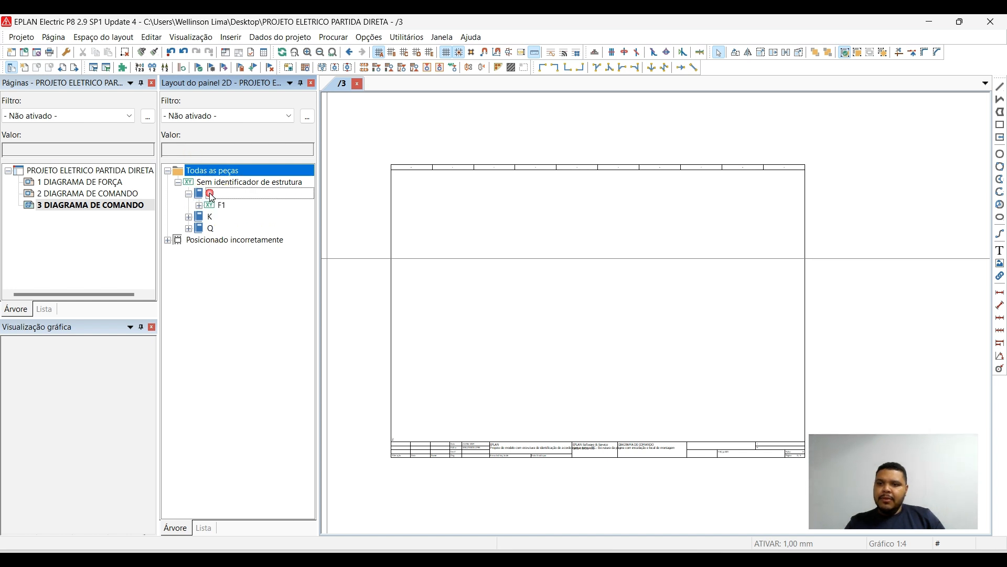
click(190, 217)
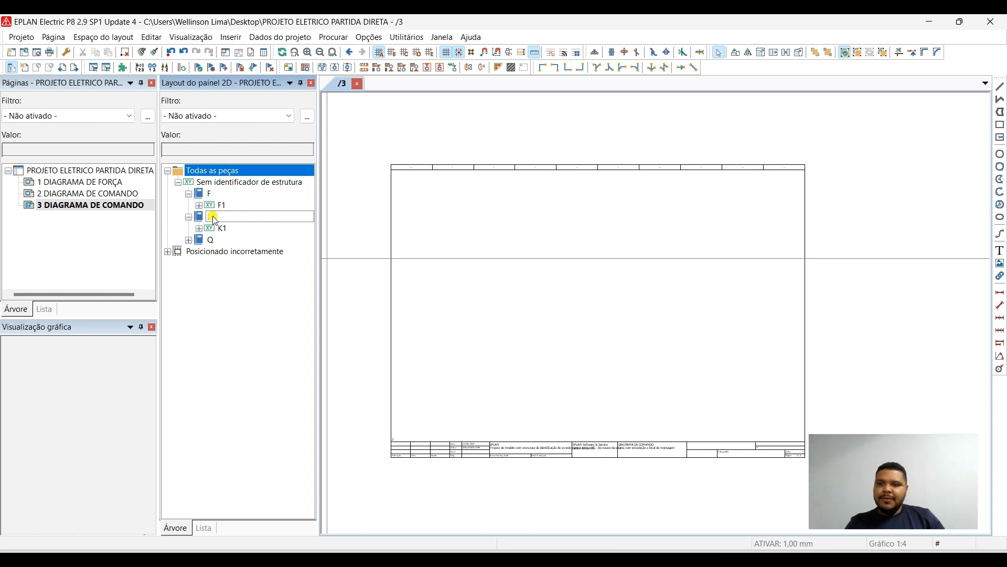
click(189, 240)
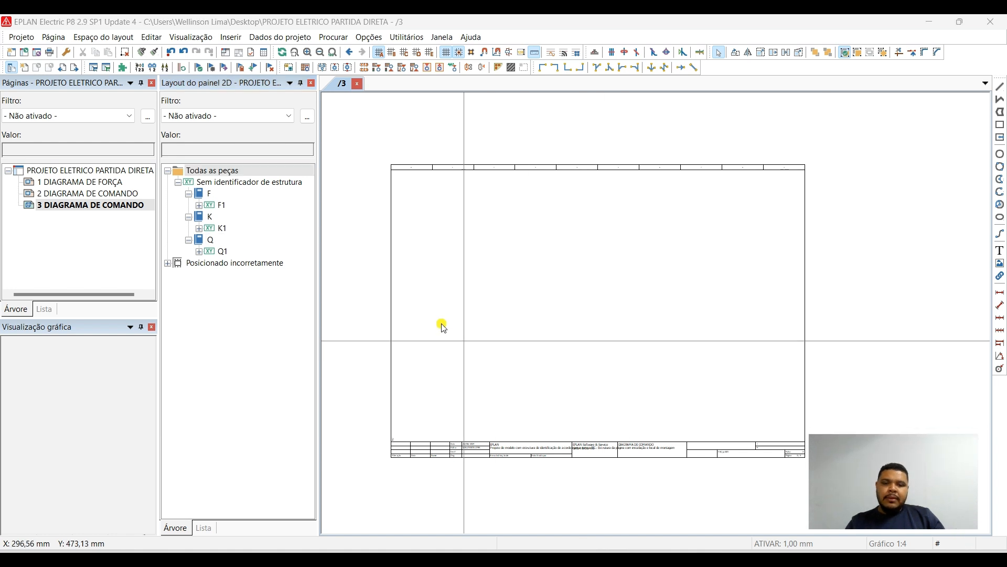
Check the graphical previews of devices F1, K1 and Q1 one after another.
click(222, 205)
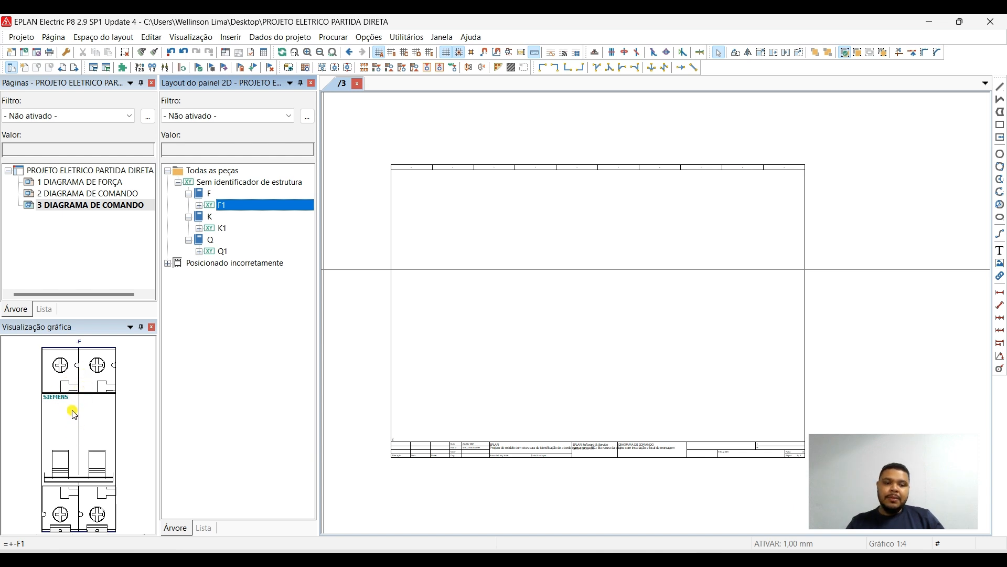
click(223, 228)
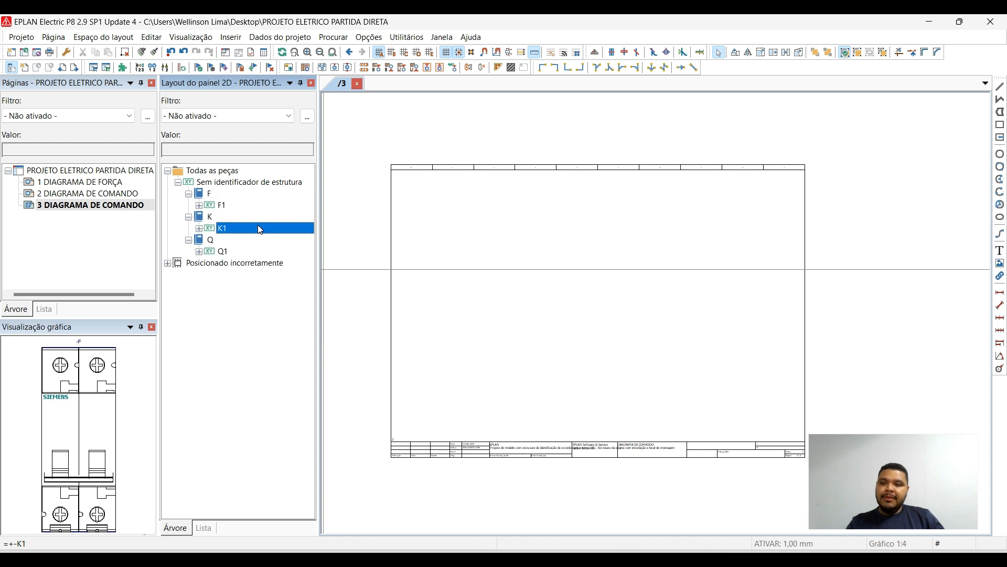
click(222, 252)
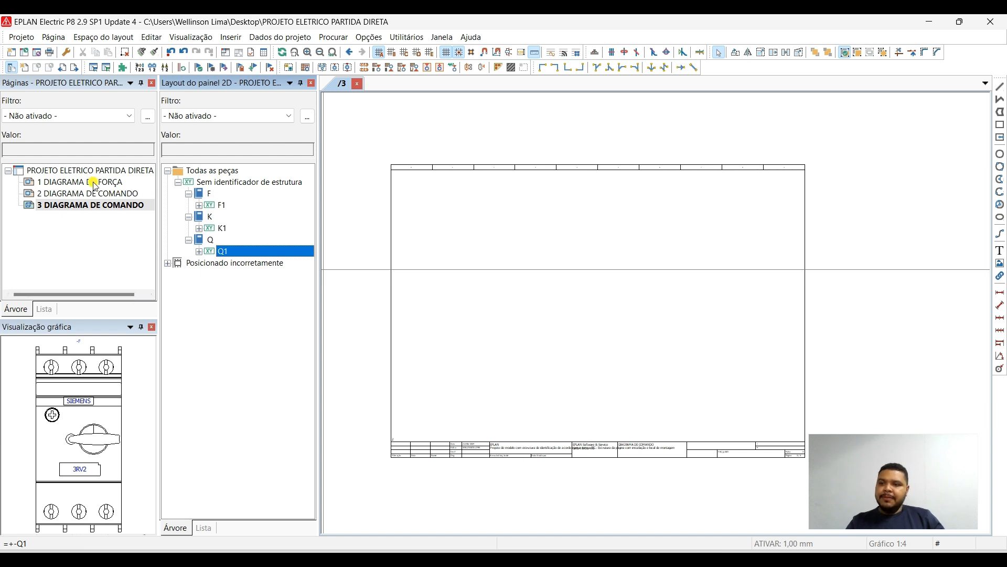
Try to place device F1 from the 2D panel layout tree onto page 3.
scroll(576, 281, up, 2)
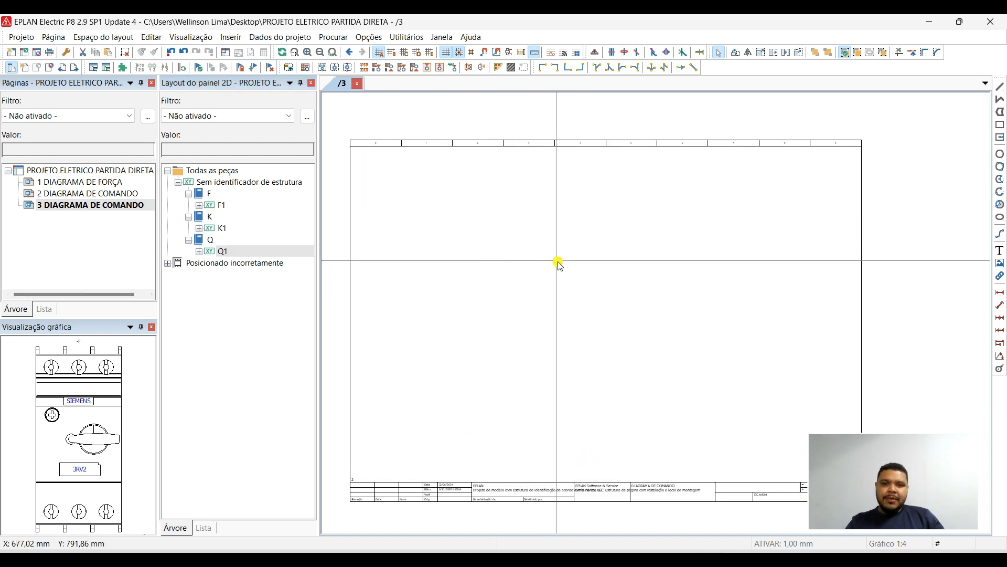
middle_drag(556, 260, 571, 253)
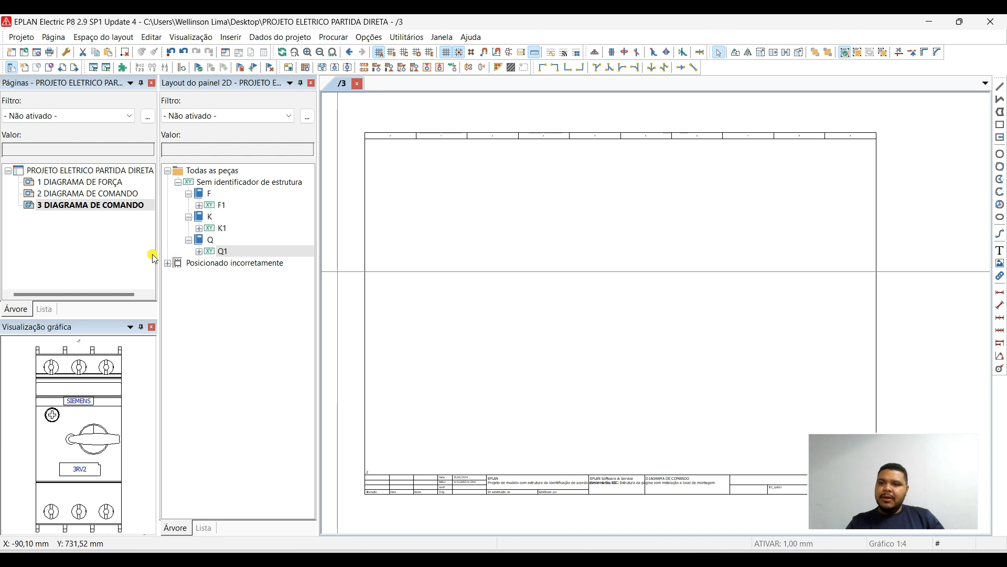
click(210, 206)
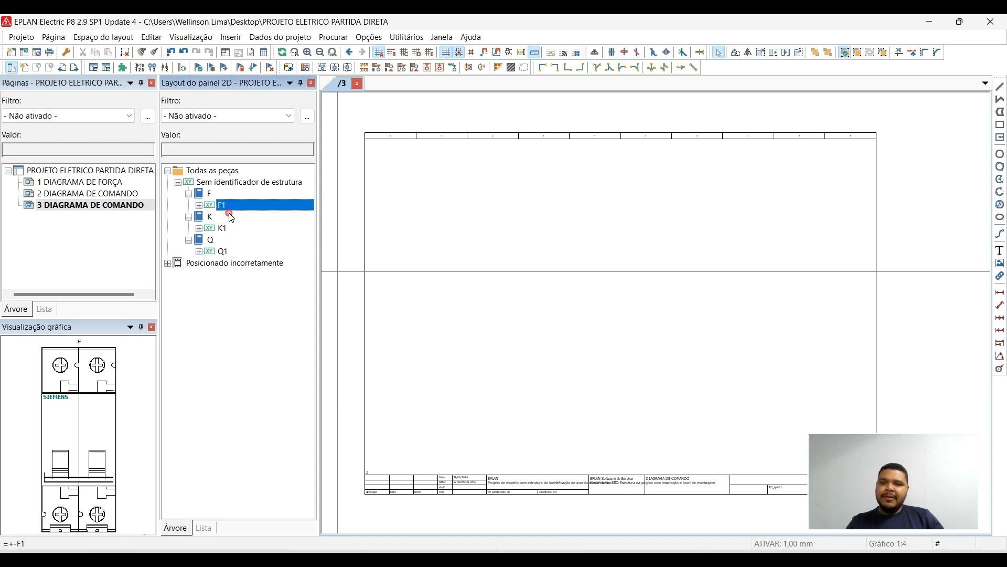
drag(314, 233, 693, 265)
click(627, 304)
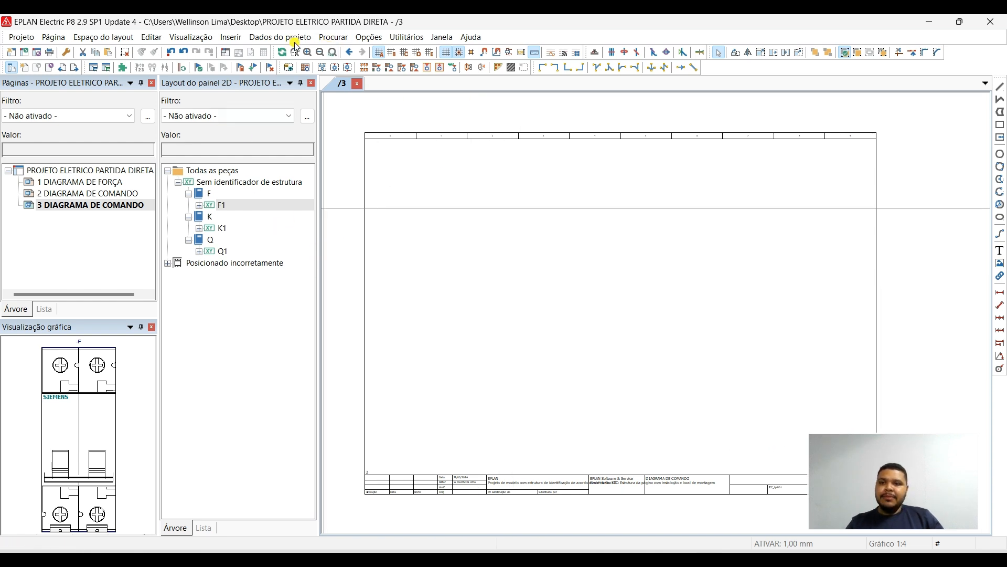
Insert a rectangular mounting panel (Painel de montagem) in the central area of page 3 and accept its default properties.
click(269, 37)
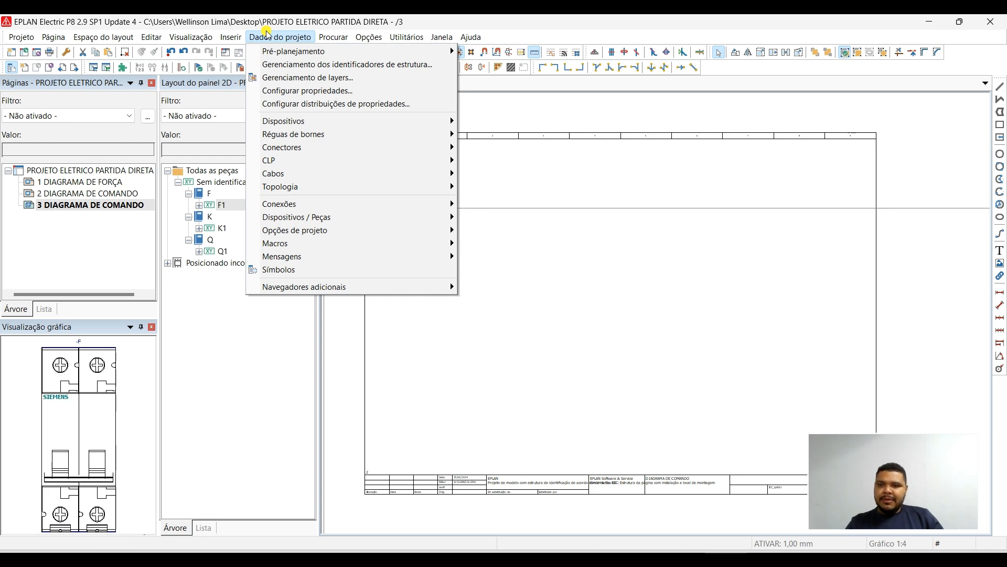
click(230, 38)
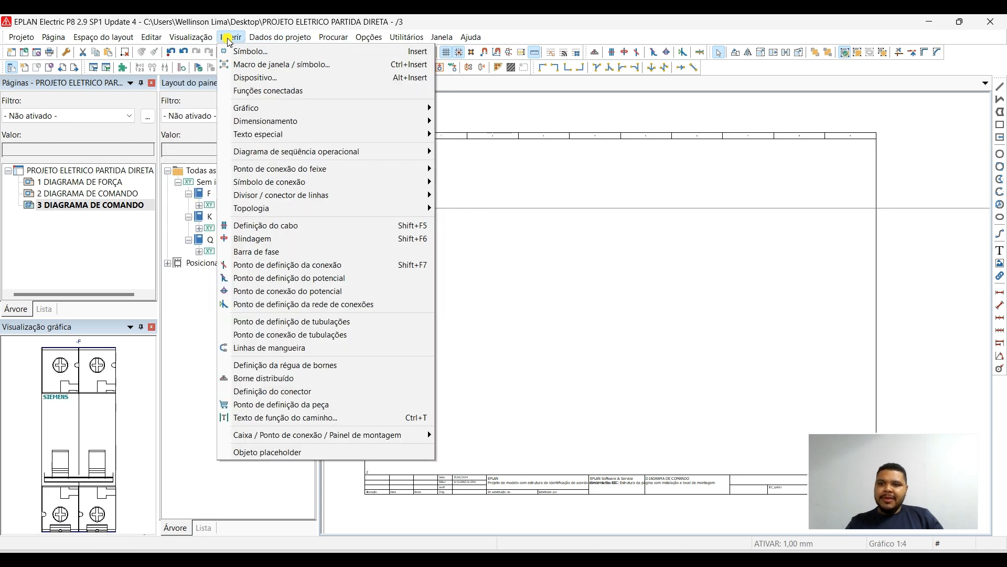
mouse_move(308, 436)
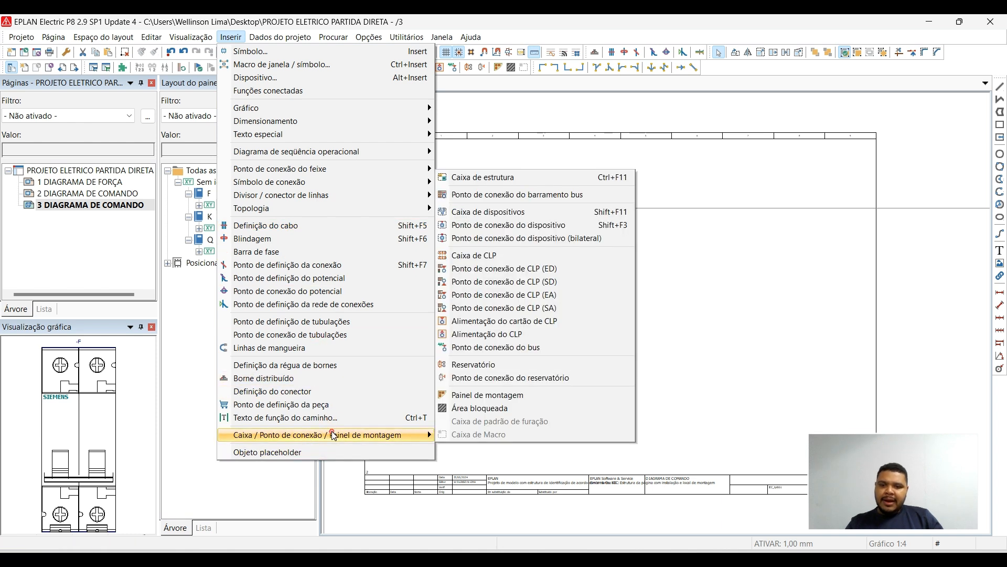
click(496, 395)
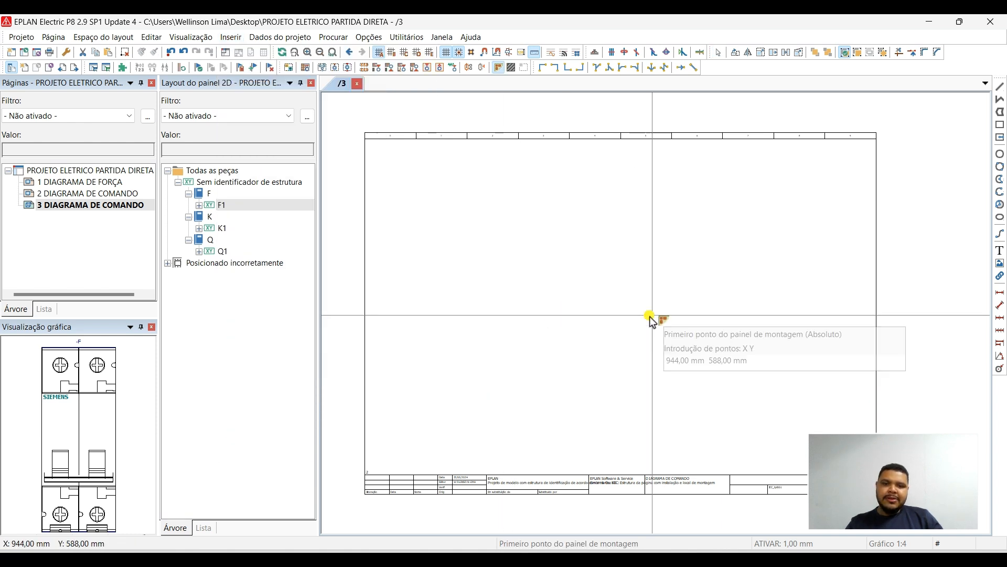
click(498, 190)
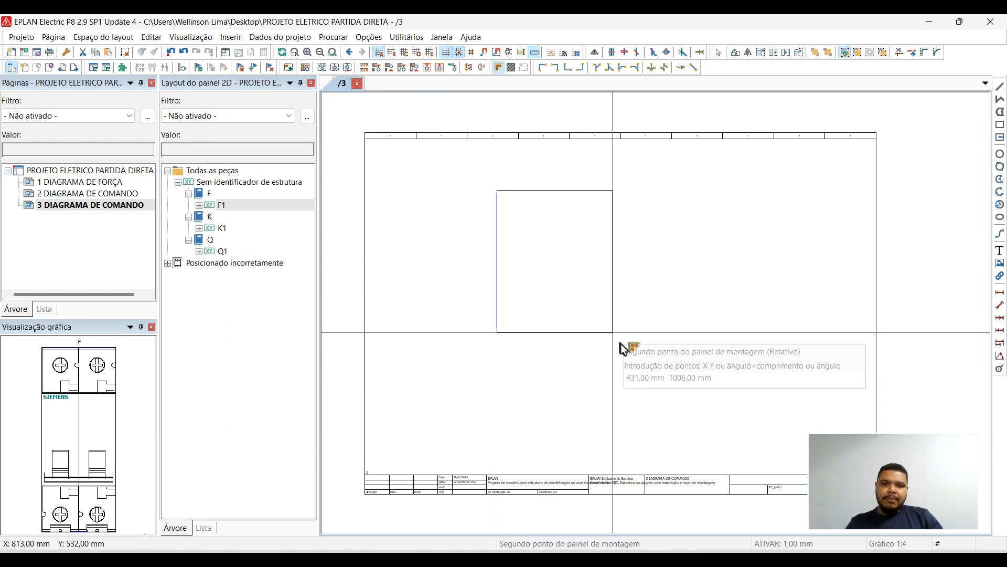
click(685, 399)
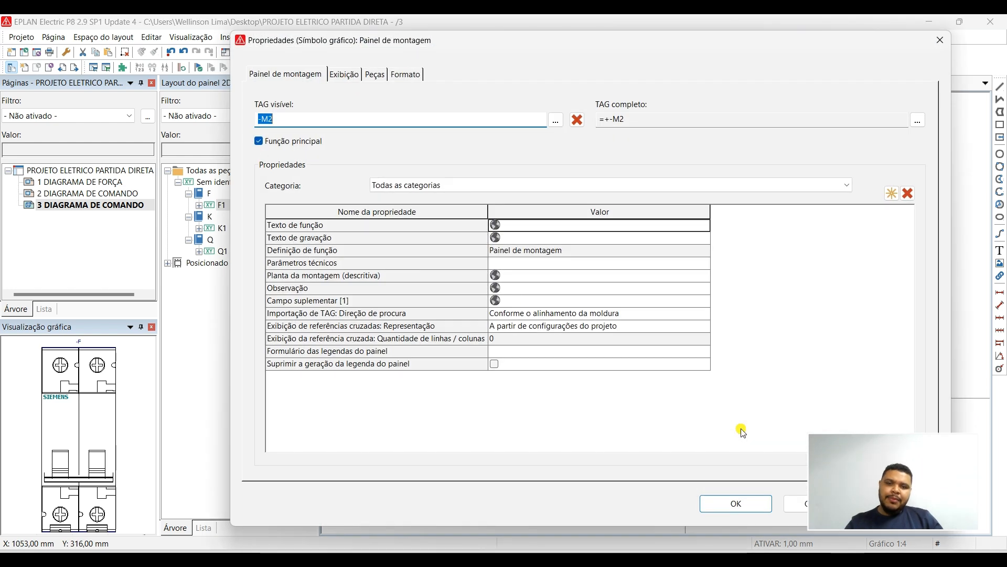
click(759, 506)
Review the mounting panel's general, display, parts and format properties, leaving them unchanged.
scroll(532, 206, up, 2)
scroll(477, 203, down, 1)
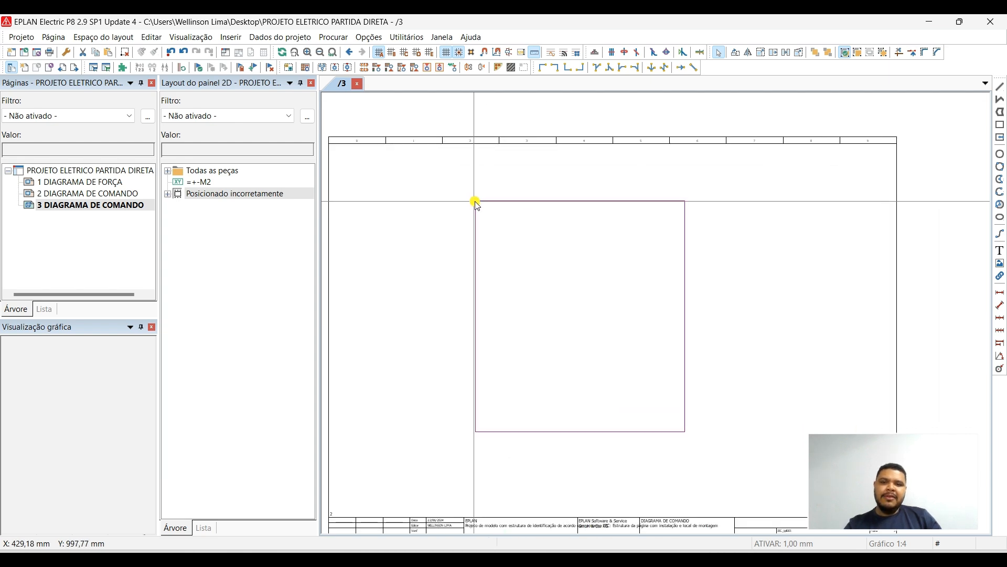
double_click(475, 203)
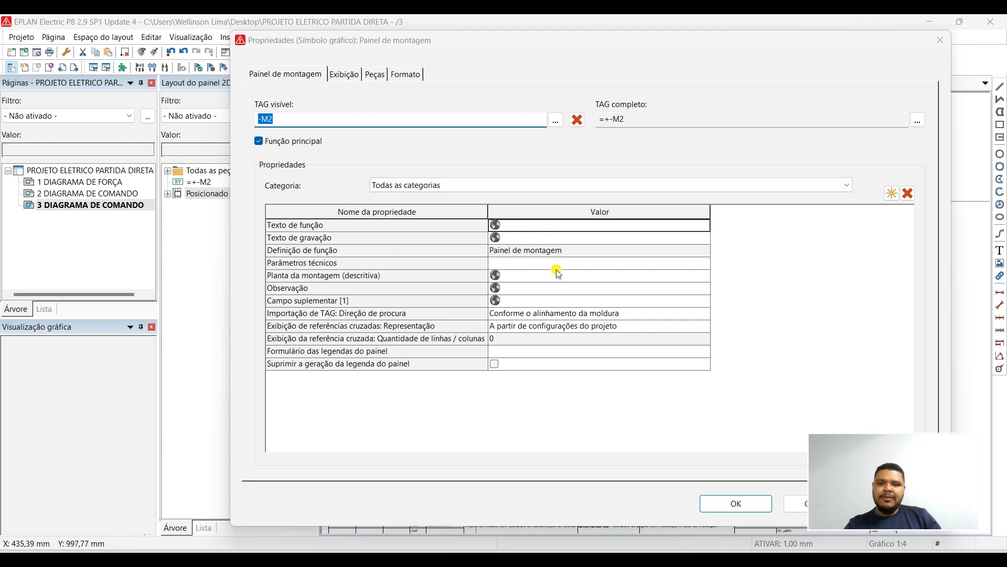
click(348, 80)
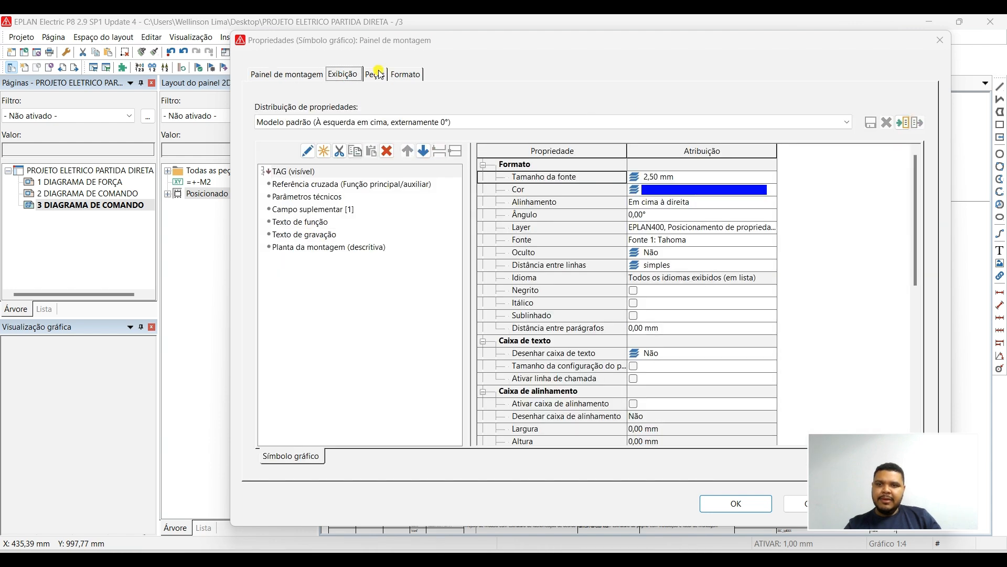
click(375, 75)
click(405, 74)
click(374, 75)
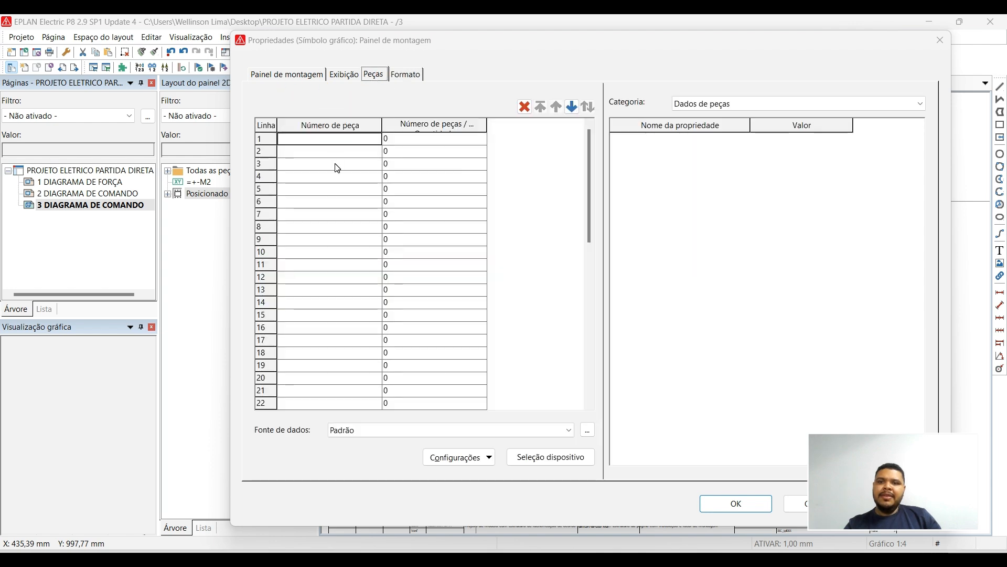
click(285, 74)
click(344, 74)
click(287, 74)
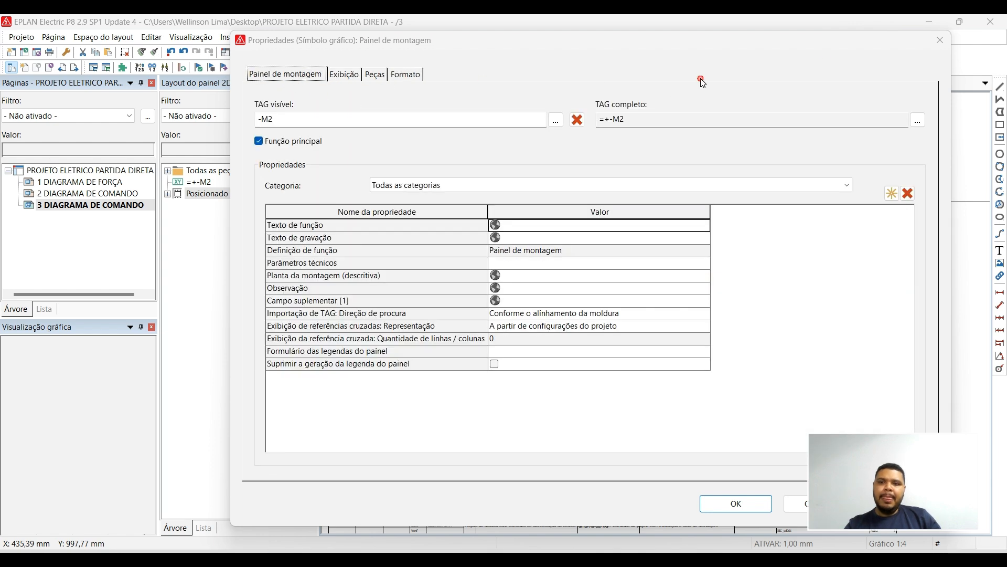
click(941, 41)
Open page 1 DIAGRAMA DE FORÇA and examine the part assignment of motor overload switch Q1.
click(82, 182)
scroll(551, 281, up, 6)
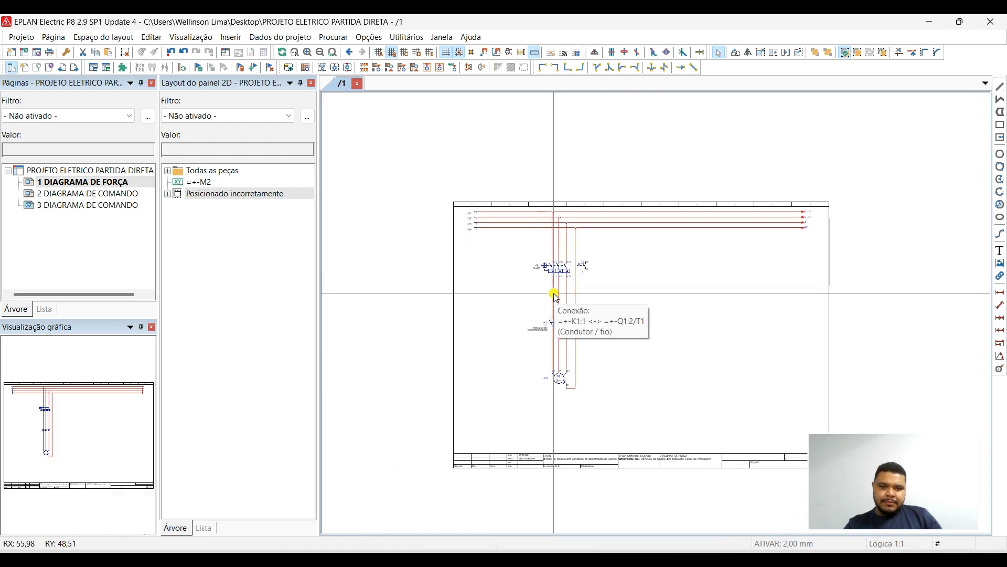
double_click(579, 251)
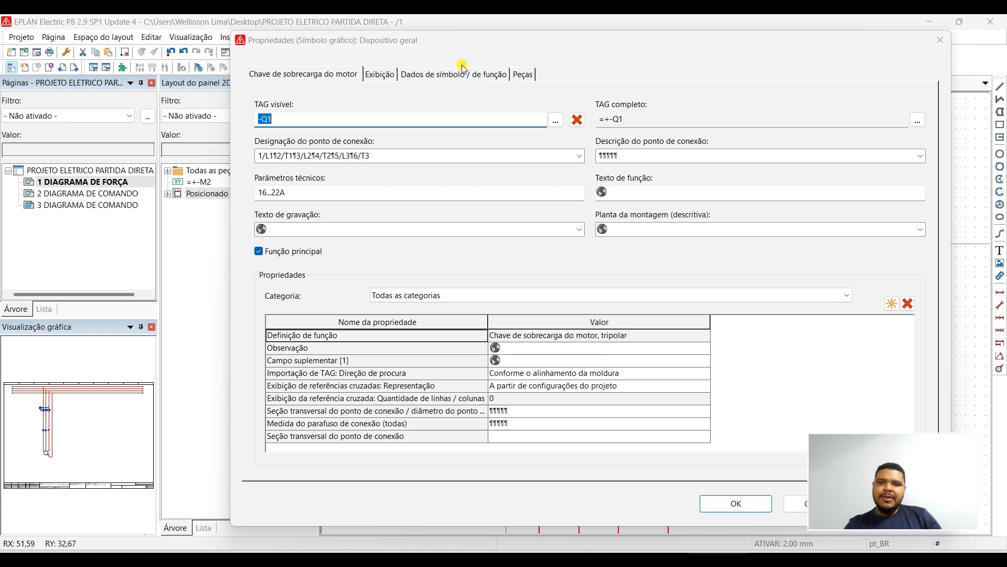
click(523, 76)
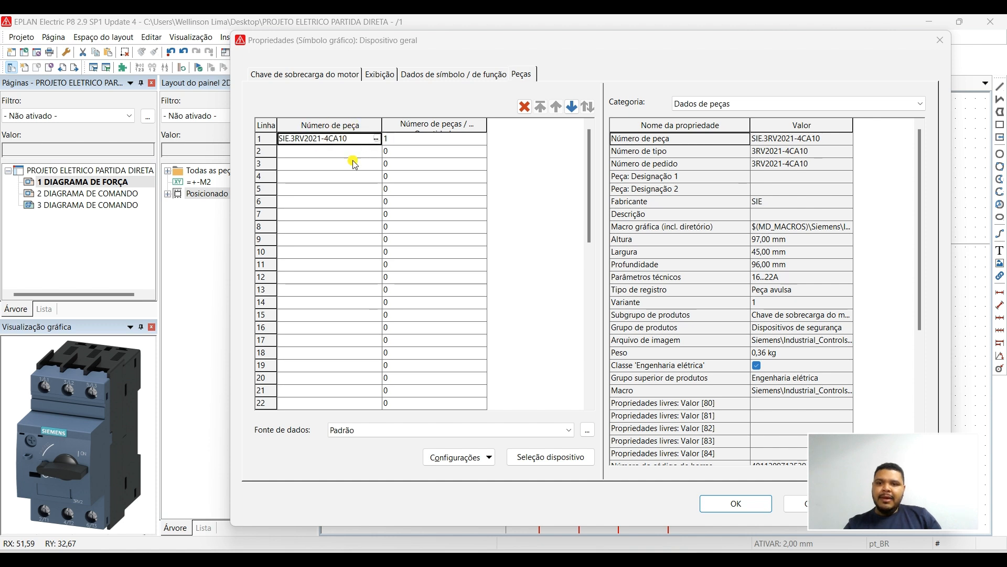
click(326, 164)
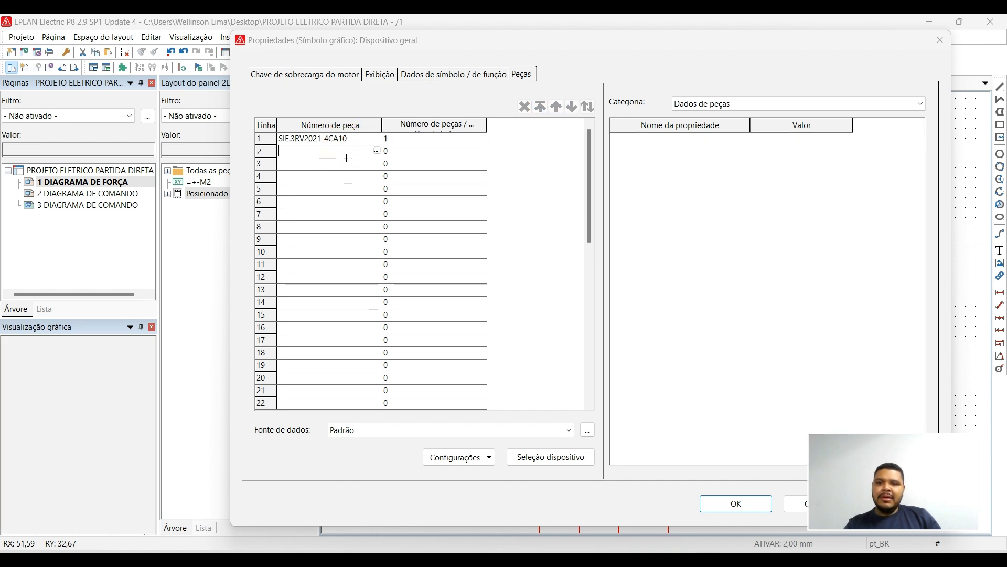
click(337, 189)
click(337, 251)
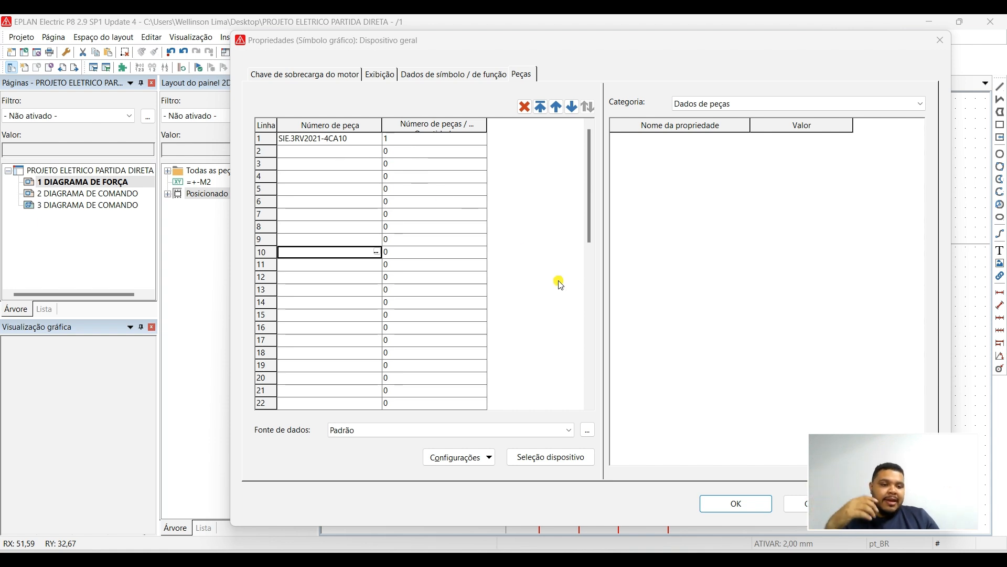
click(440, 138)
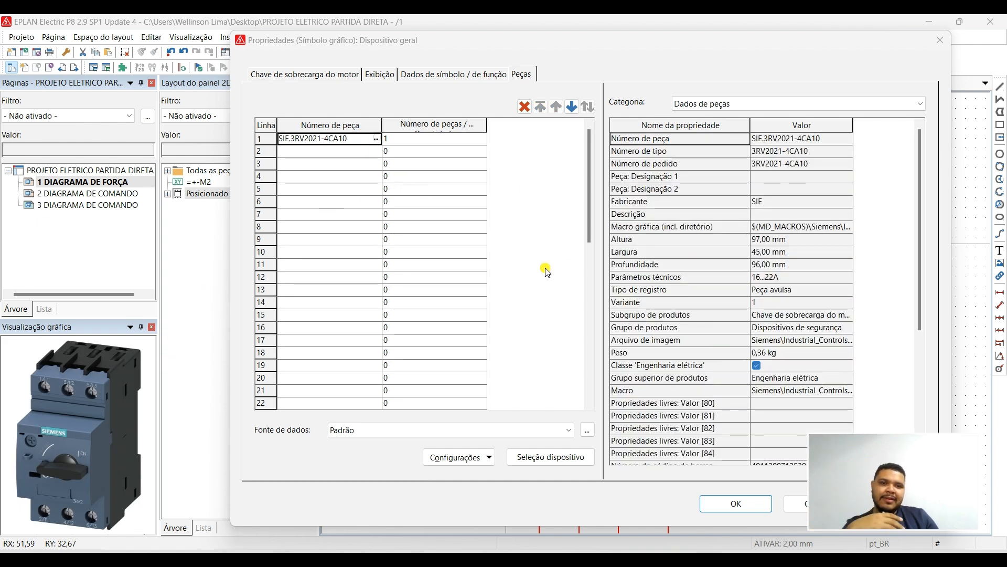
Open the part selection for Q1's first part row and look through the product groups under Peça avulsa.
click(376, 139)
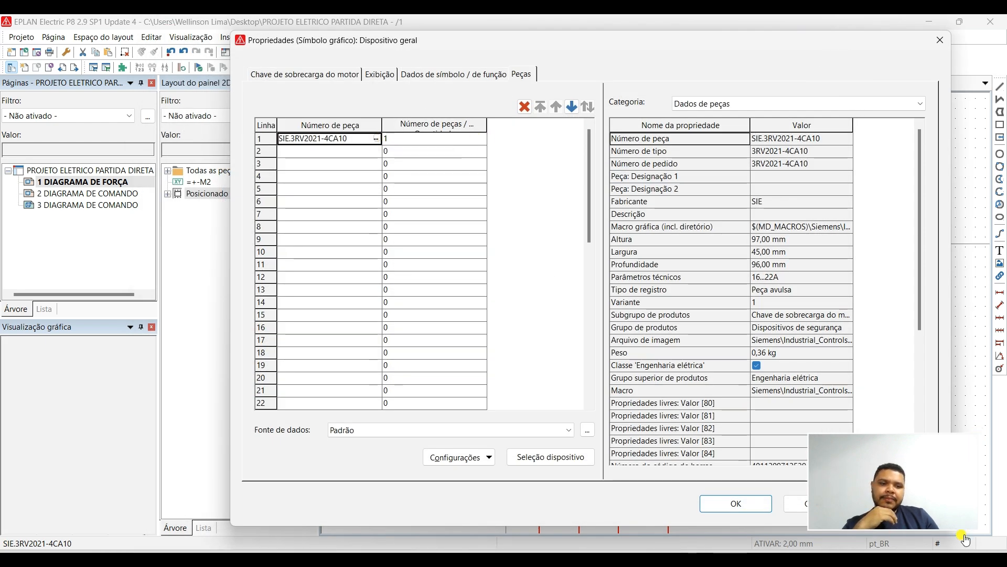
click(375, 139)
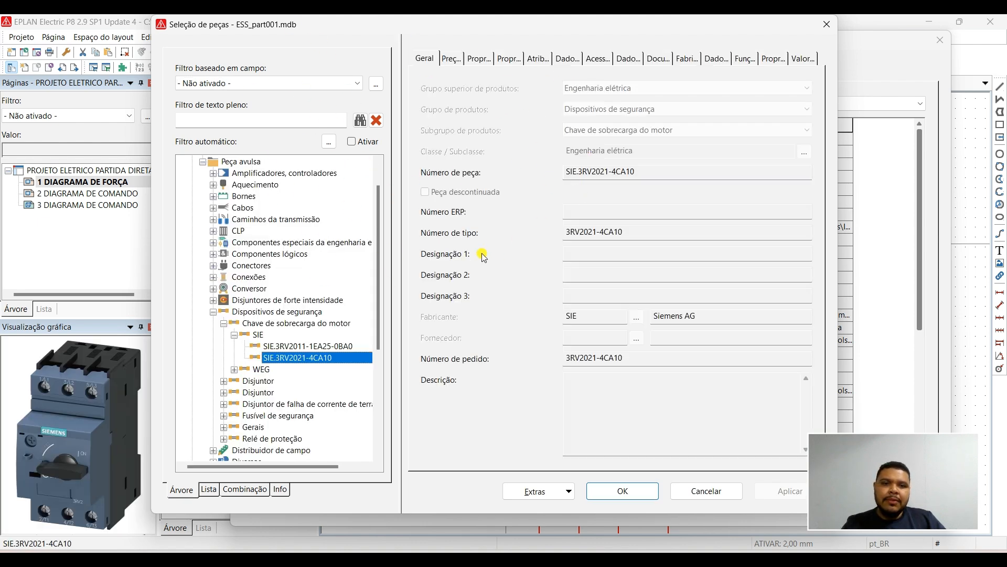
drag(428, 32, 480, 39)
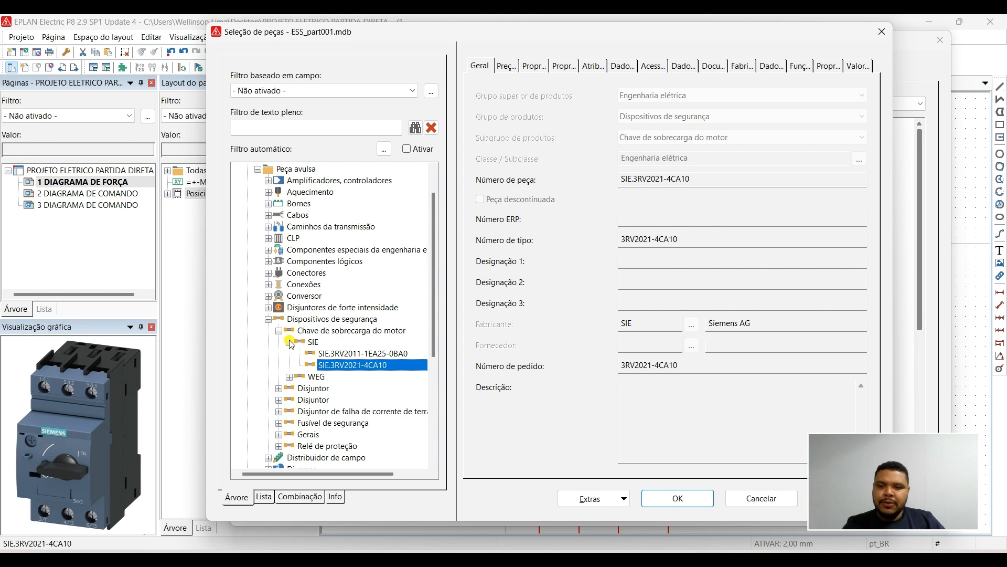
click(269, 320)
scroll(294, 227, up, 1)
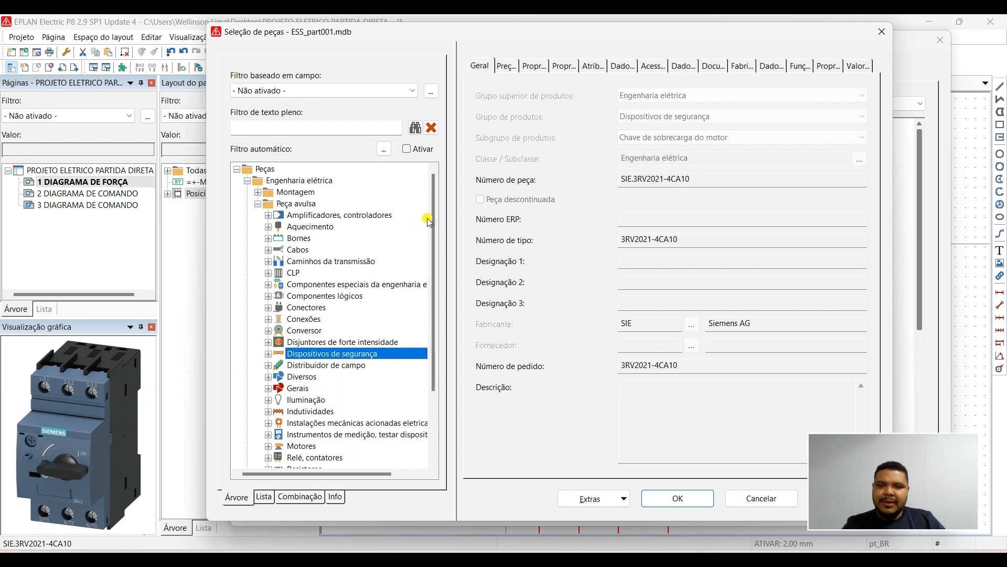
drag(434, 226, 441, 309)
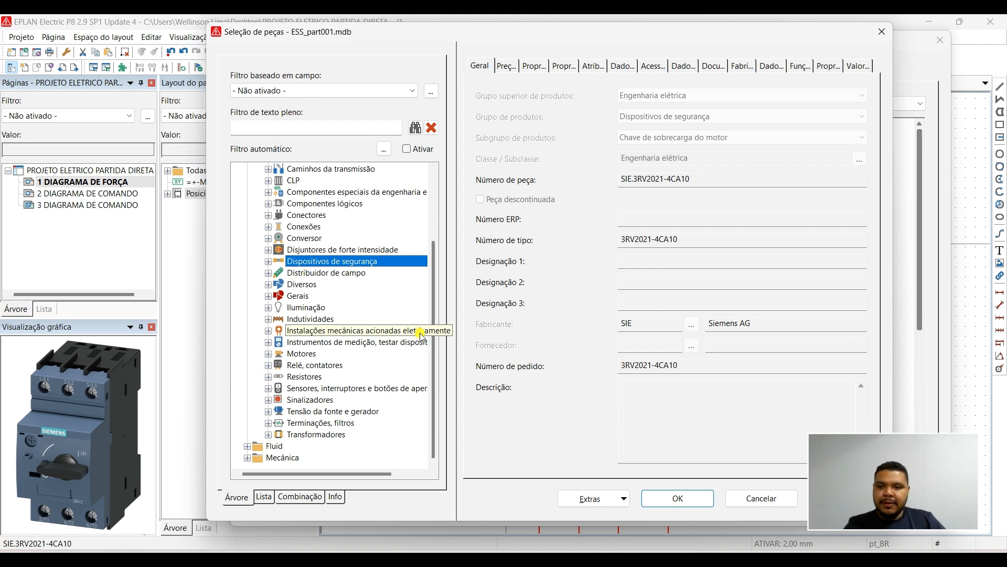
scroll(320, 315, up, 2)
scroll(309, 288, up, 1)
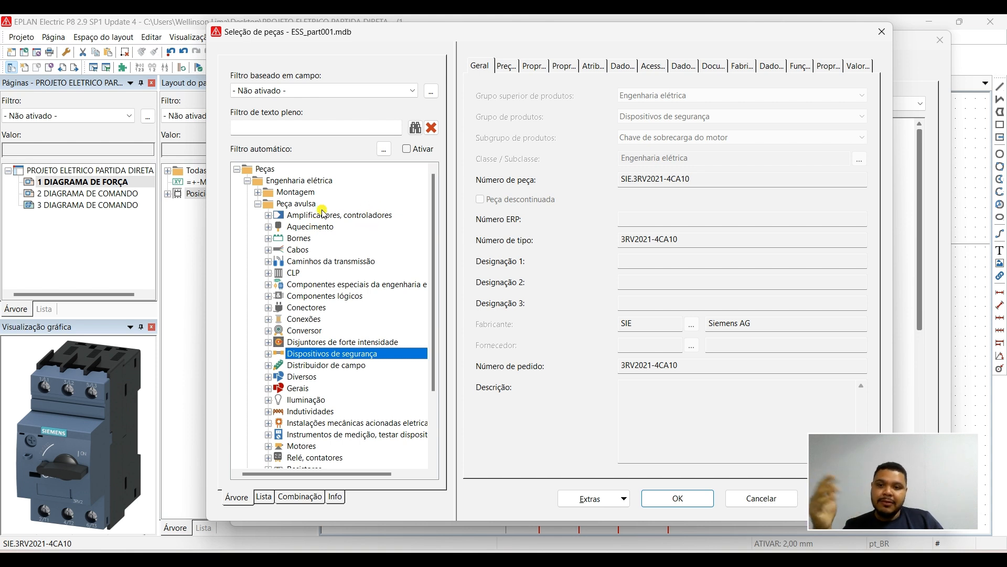
Expand the Bornes group down to the PXC terminals and preview several connection terminals such as PXC.0423014 and PXC.0424013.
click(299, 238)
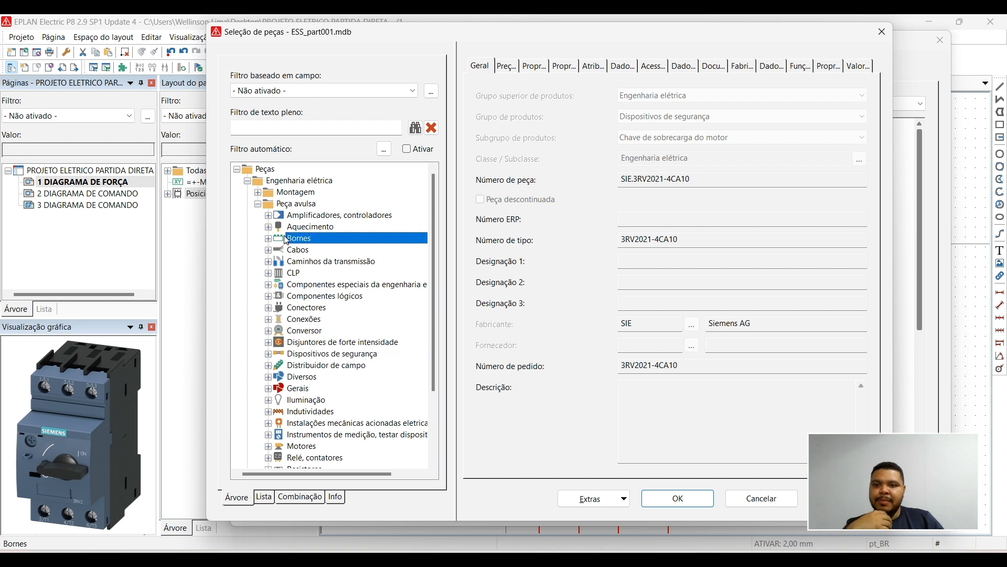
double_click(317, 240)
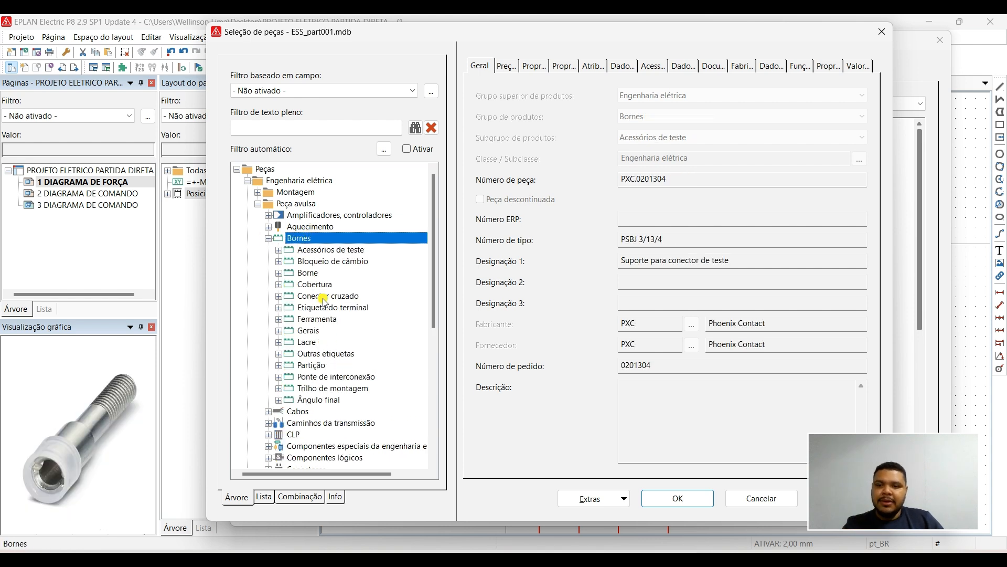
scroll(341, 370, down, 1)
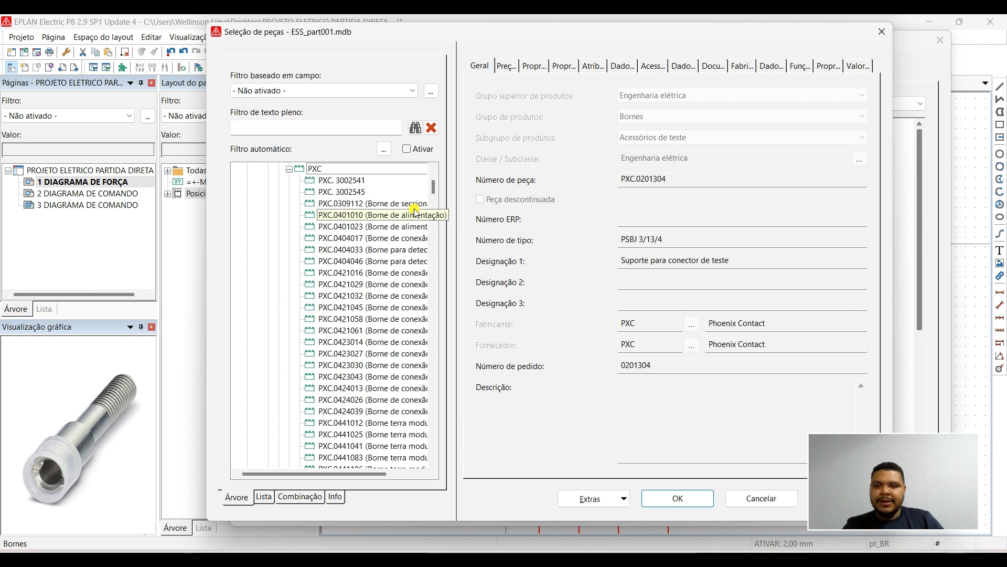
click(367, 226)
click(373, 295)
click(367, 376)
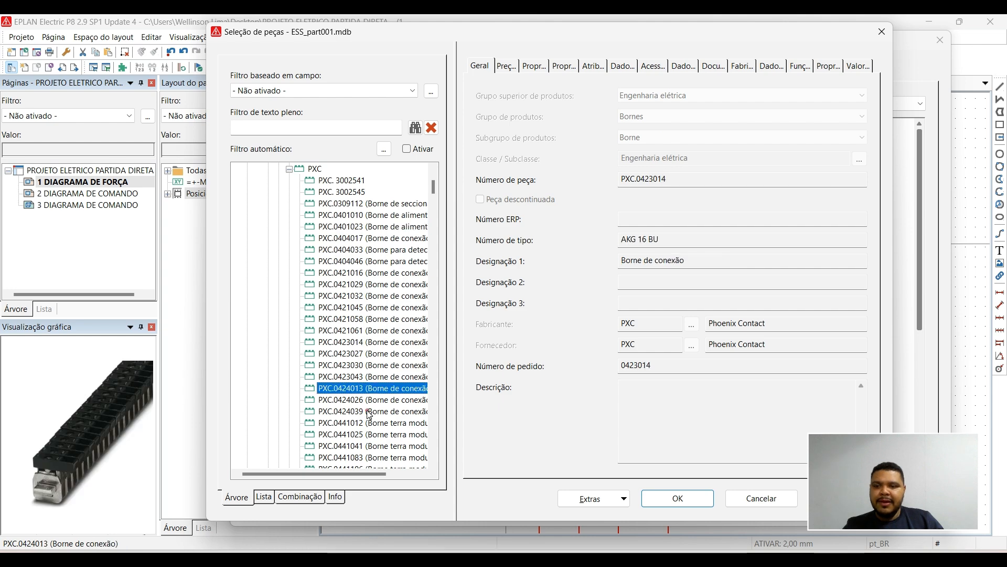
click(367, 434)
Preview several PXC feed-through terminals, including PXC.0717241, PXC.0717306 and PXC.0790488.
drag(434, 180, 434, 291)
click(367, 330)
click(371, 377)
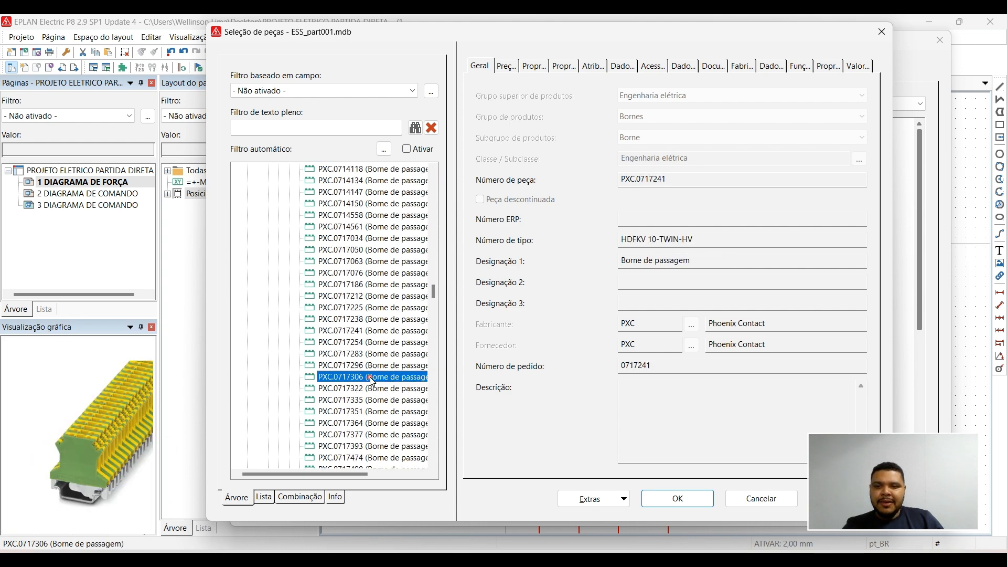
click(391, 353)
drag(436, 291, 438, 368)
click(373, 342)
click(374, 366)
click(372, 388)
Preview PXC terminals further down to the end of the list, including PXC.2775184, PXC.3211822, PXC.3270157 and PXC.3209536.
click(436, 370)
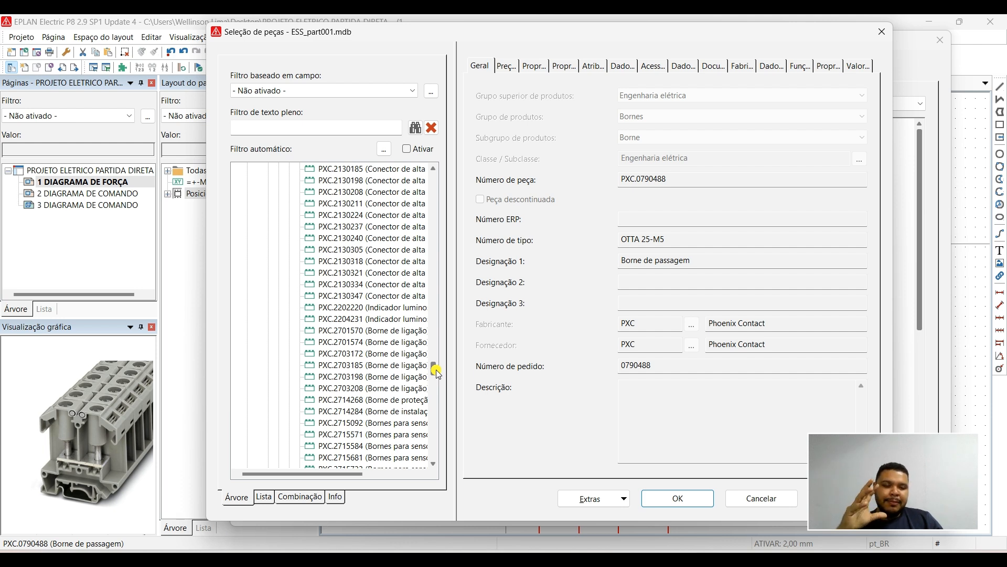
drag(433, 371, 447, 407)
click(346, 341)
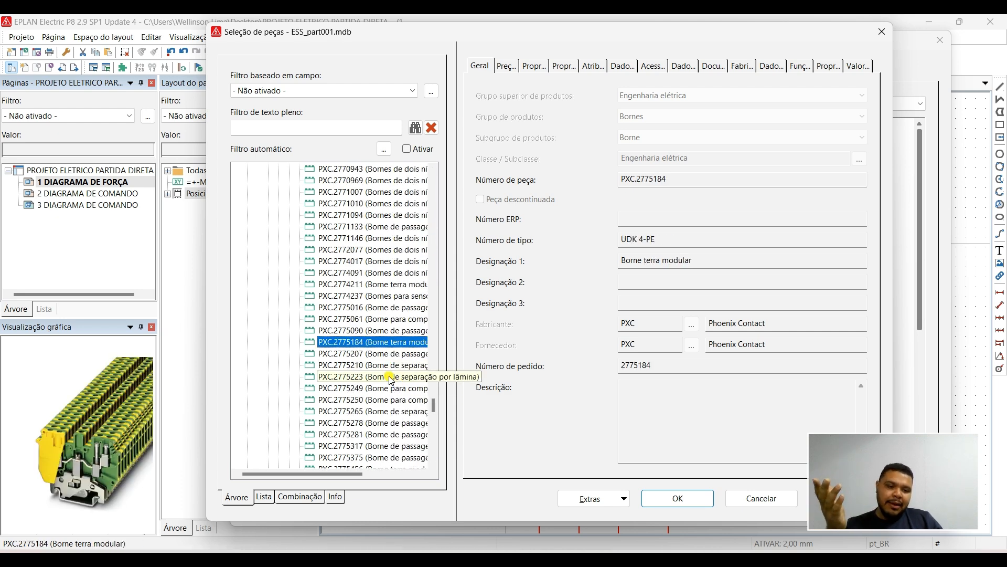
drag(433, 408, 442, 445)
click(373, 308)
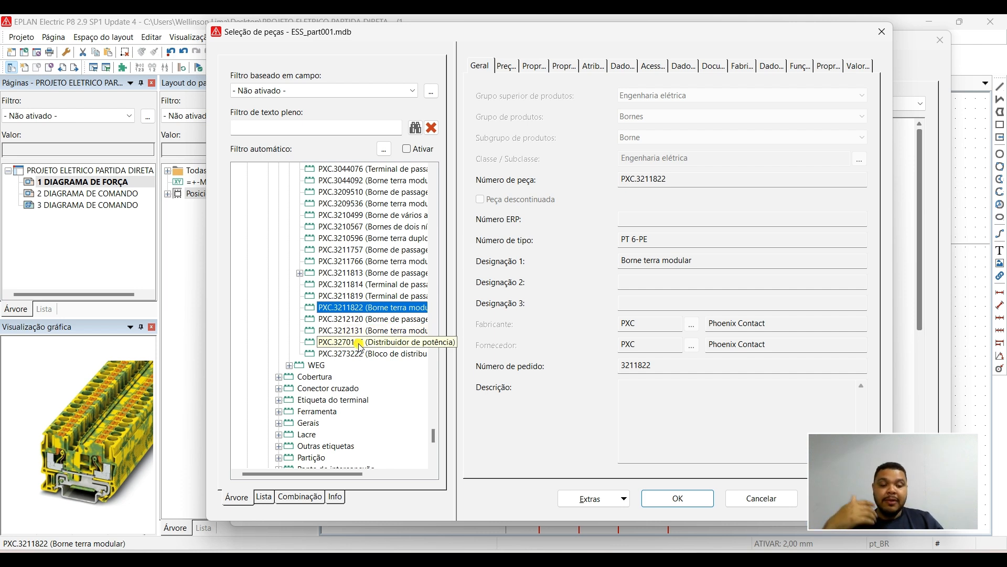
click(336, 319)
click(396, 341)
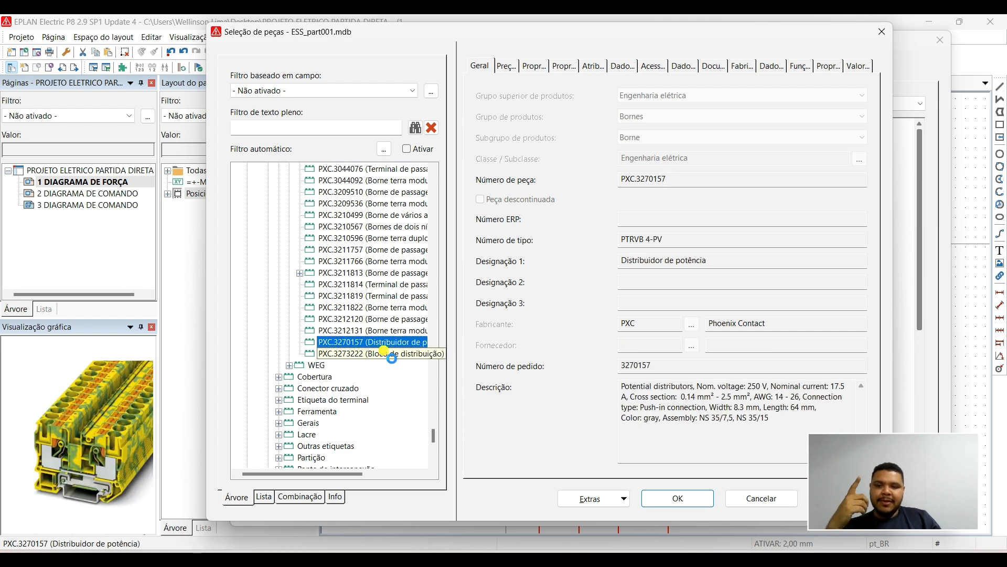
click(385, 353)
click(373, 273)
click(375, 226)
click(380, 204)
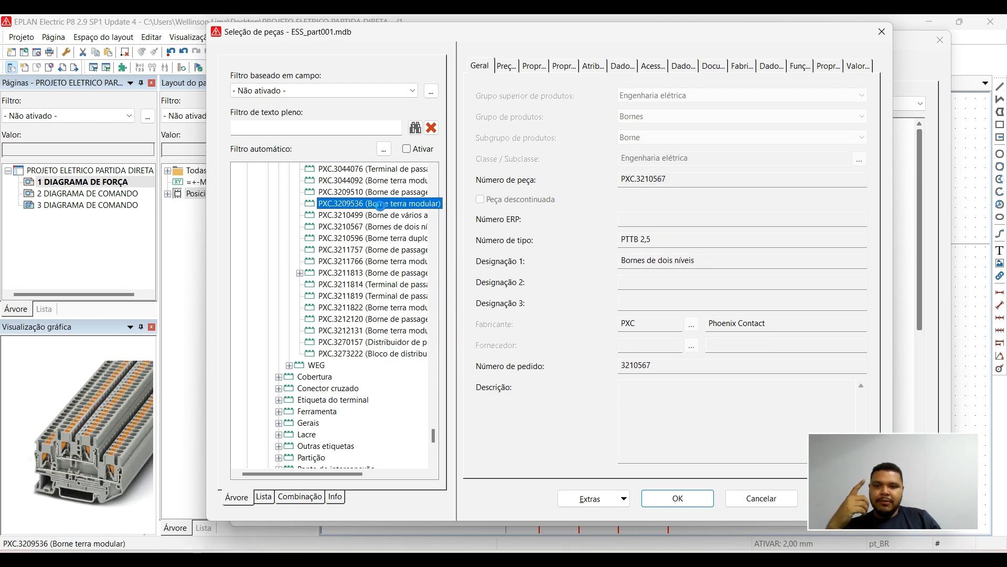
Expand the WEG terminals and preview several BTWP models, including BTWP 16 (AZ), BTWP 4, BTWP 70 (AZ) and BTWP 35.
click(290, 366)
click(369, 364)
click(372, 411)
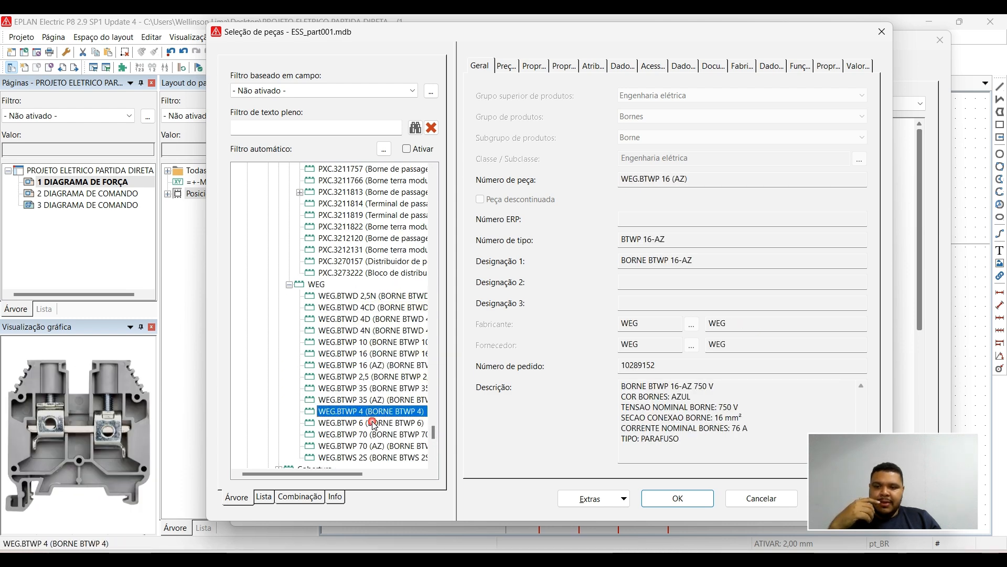
scroll(373, 424, down, 2)
click(371, 353)
click(371, 364)
click(371, 376)
click(373, 319)
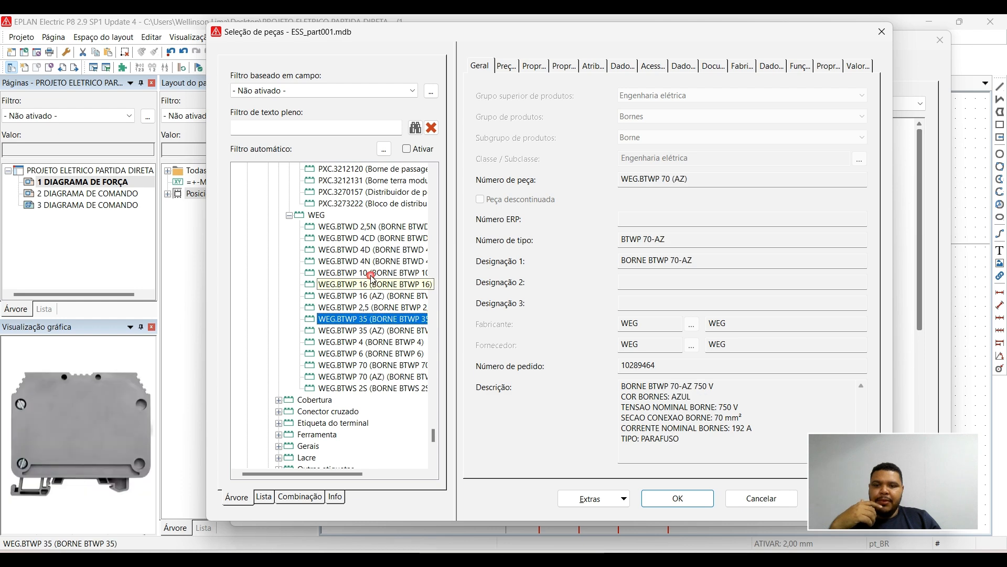
Preview further WEG terminals in the catalogue, including BTWP 10, BTWP 16 and BTWP 35.
click(371, 273)
click(370, 226)
click(380, 250)
click(375, 272)
click(372, 283)
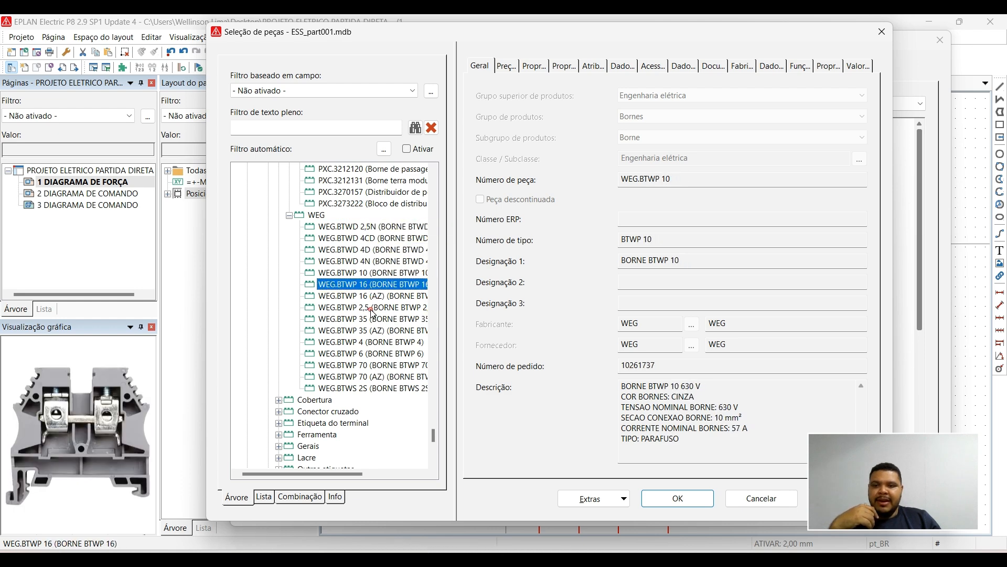
click(371, 319)
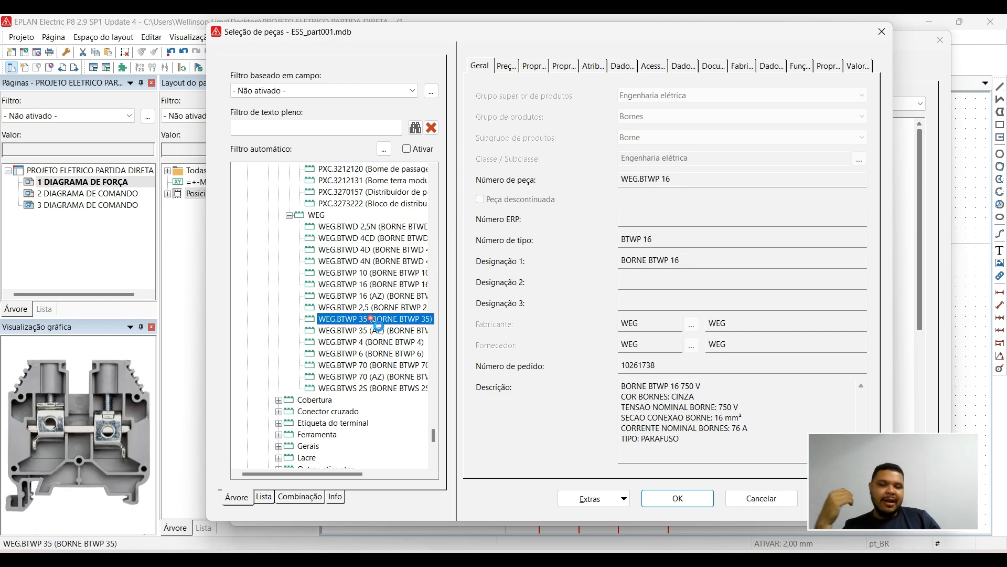
Collapse the WEG and PXC terminals and preview several ABB terminals, including ABB.1SNA105129R2300 and ABB.1SNA105044R2100.
click(289, 215)
scroll(332, 322, up, 2)
drag(436, 439, 435, 193)
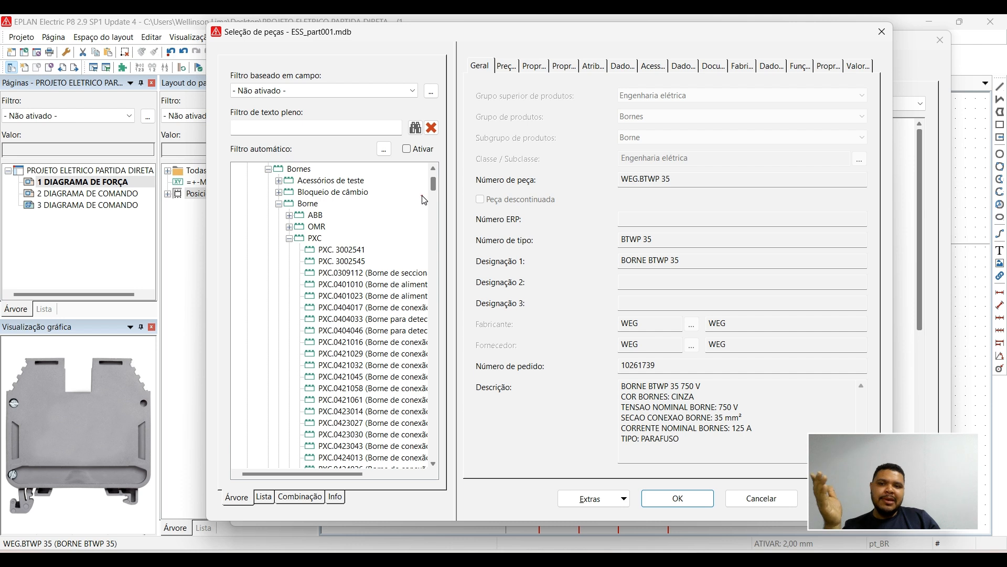
click(290, 238)
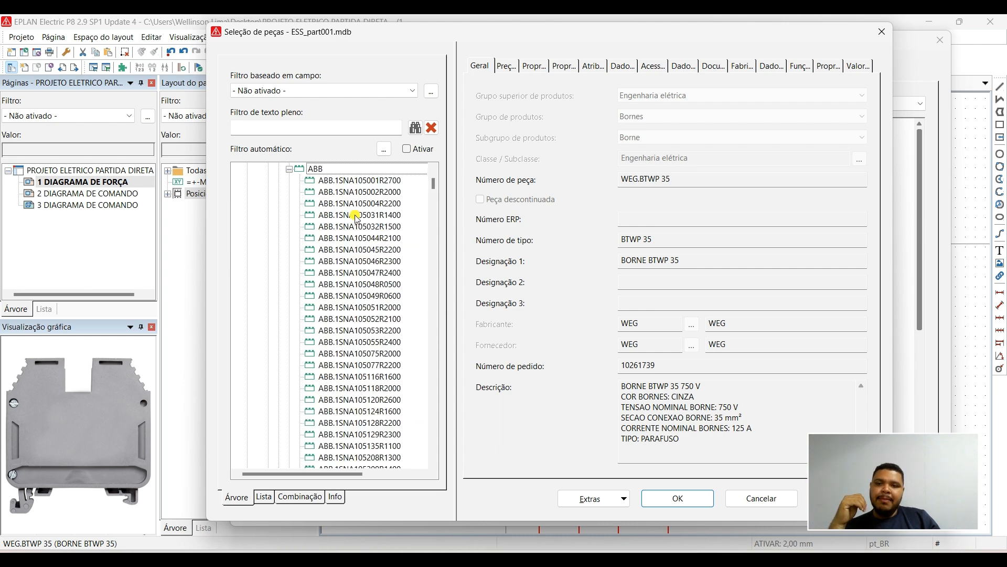
click(354, 215)
click(344, 284)
click(361, 341)
click(378, 388)
click(379, 434)
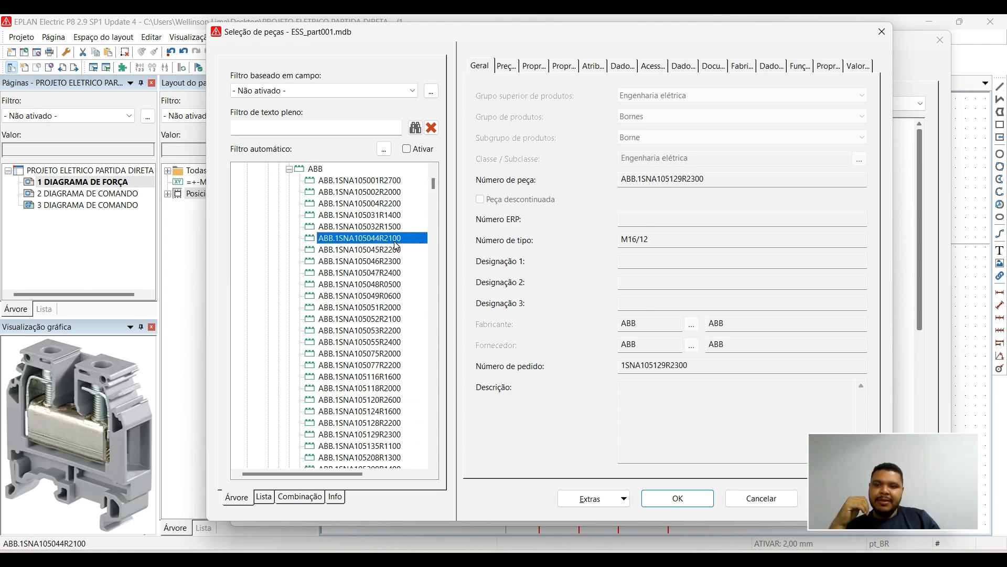
click(393, 238)
Collapse the ABB and Borne groups and preview the Tensão da fonte e gerador, Terminações, filtros and Transformadores product groups.
scroll(367, 229, up, 2)
click(289, 227)
click(279, 214)
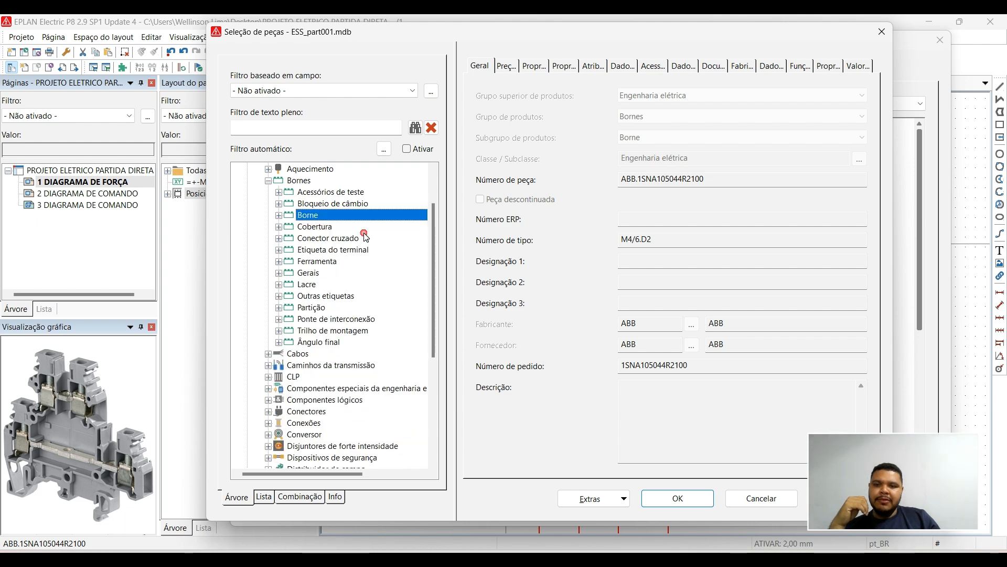
scroll(314, 250, down, 5)
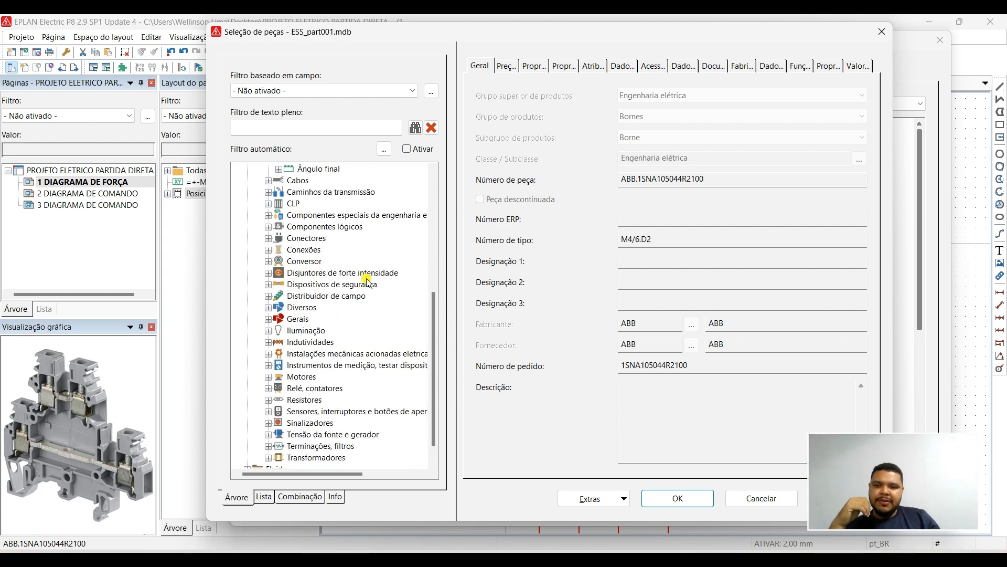
scroll(349, 309, down, 1)
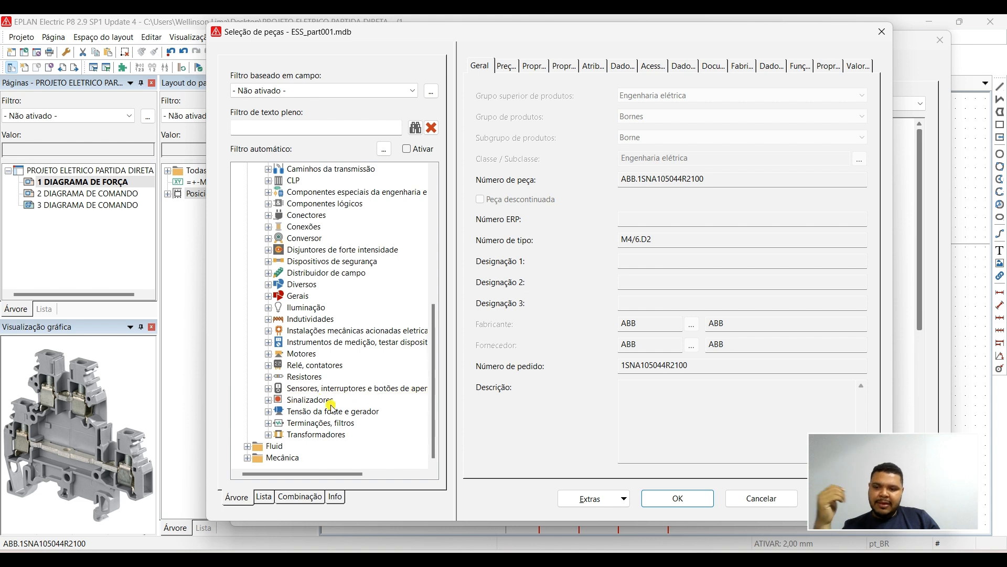
click(293, 412)
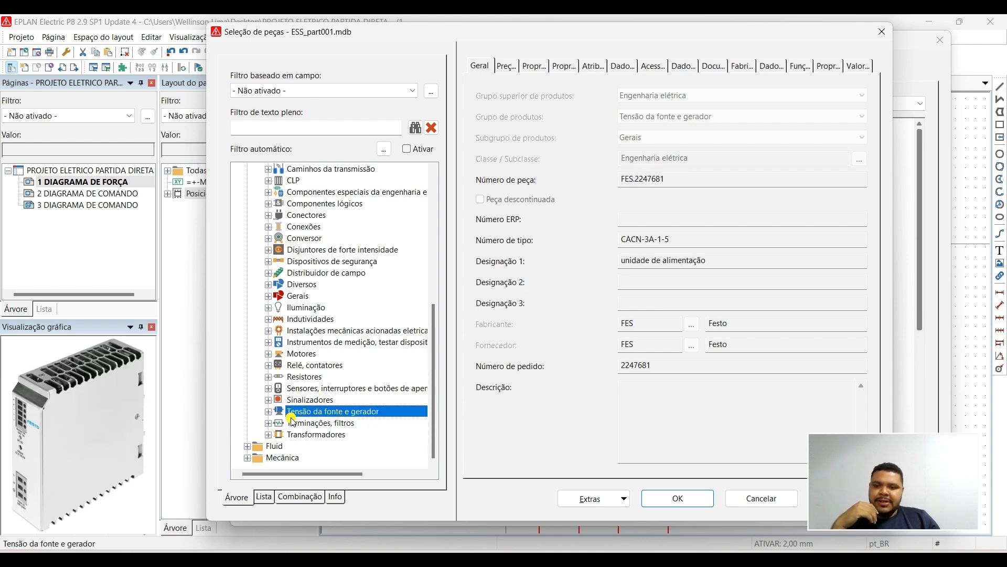
click(312, 423)
click(306, 437)
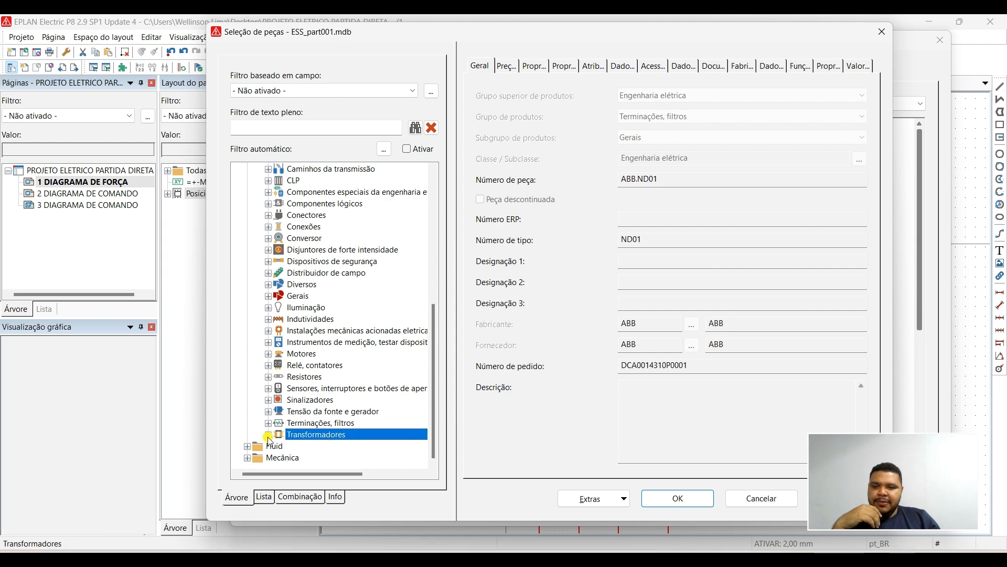
Collapse the Bornes group, leave the part selection without choosing a part and confirm the device properties.
scroll(265, 251, up, 7)
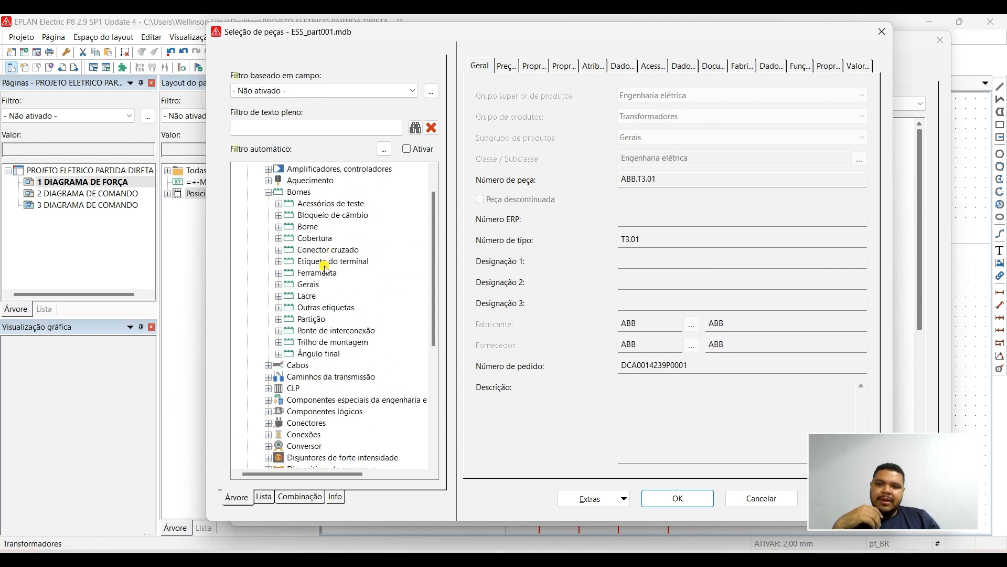
click(267, 238)
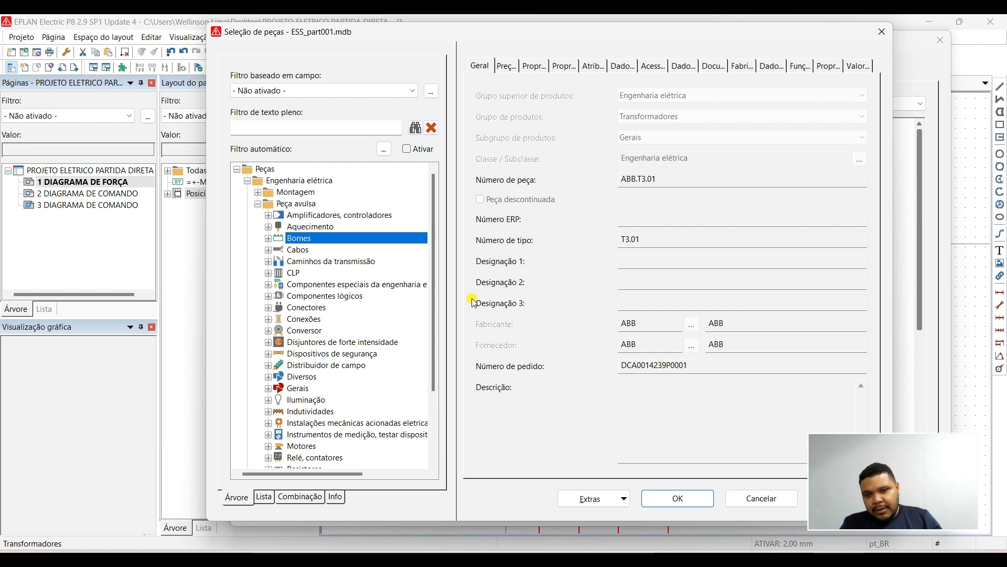
click(758, 498)
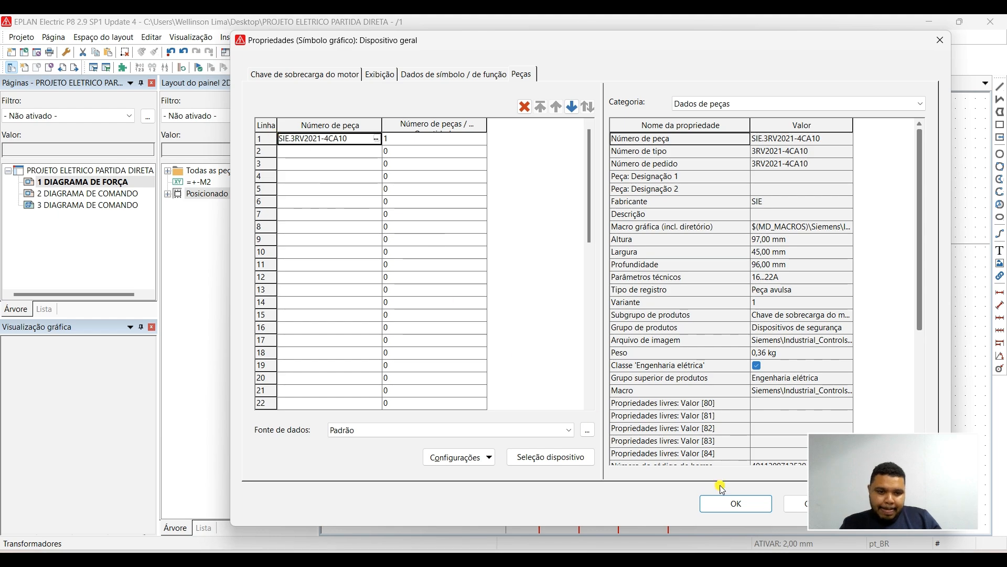
click(750, 510)
scroll(640, 263, down, 5)
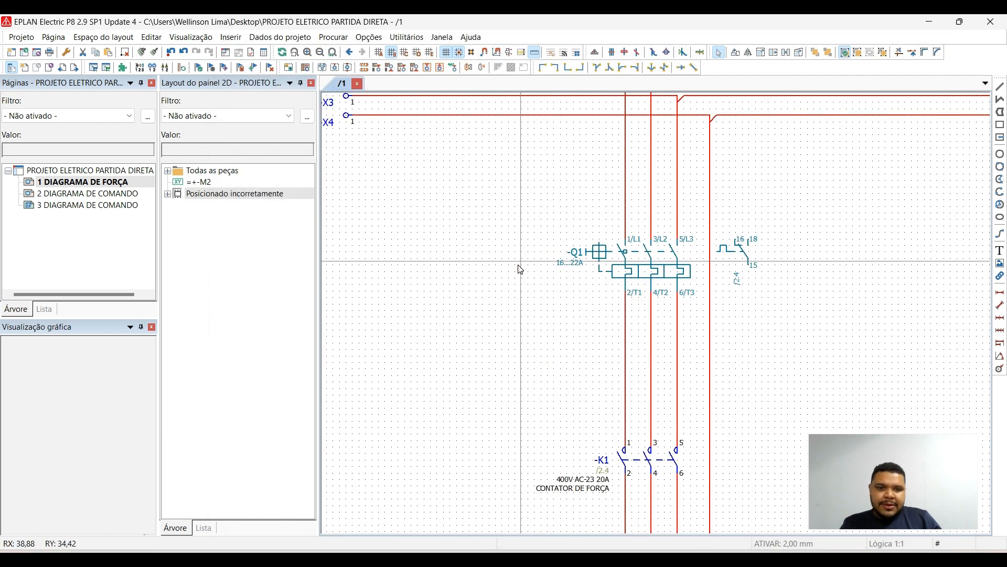
Open page 3 and place device F1 from the panel layout parts in the upper-left area of the mounting panel.
double_click(72, 204)
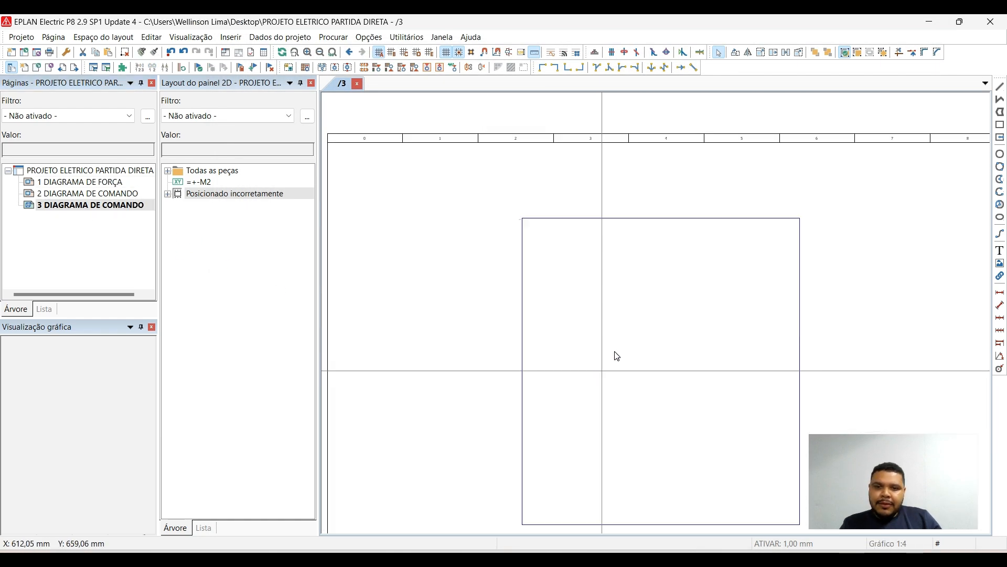
click(168, 172)
click(178, 182)
double_click(193, 194)
click(210, 205)
drag(222, 205, 554, 236)
click(510, 229)
right_click(399, 240)
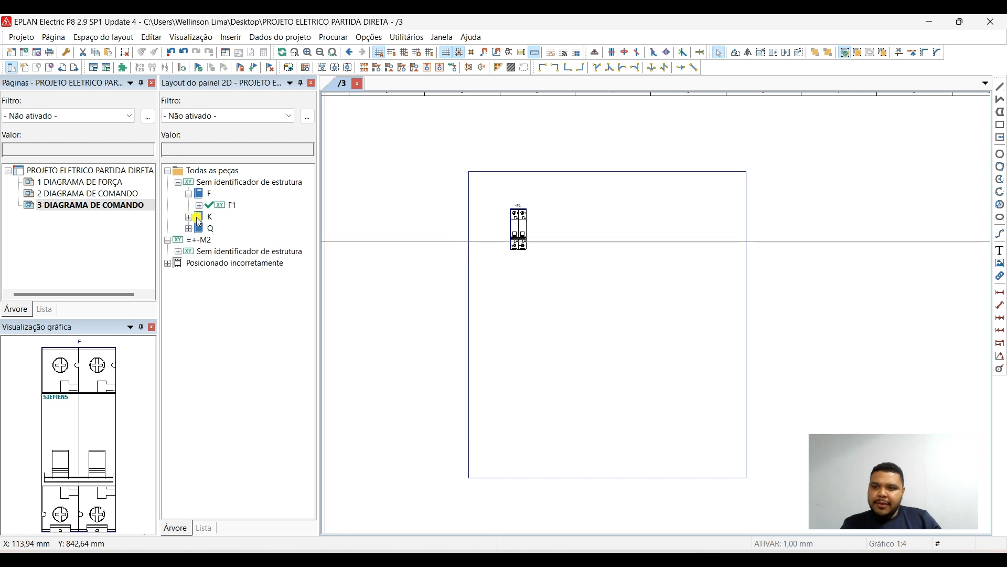
Place contactor K1, part SIE.3RT2015-1BB41-1AA0, on the mounting panel to the right of F1, leaving a gap between them.
double_click(196, 217)
click(221, 228)
double_click(221, 228)
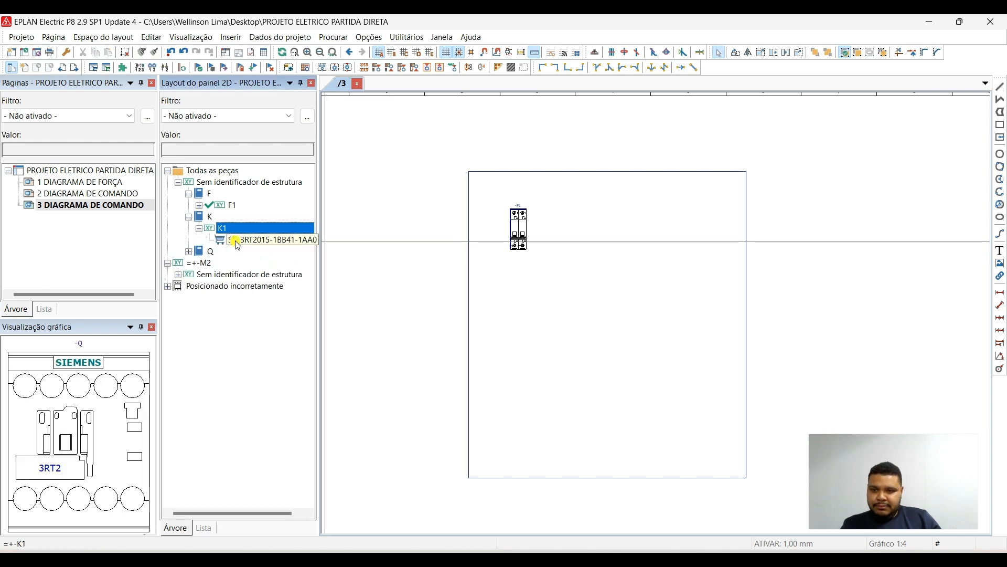
click(250, 242)
drag(251, 242, 569, 229)
right_click(400, 256)
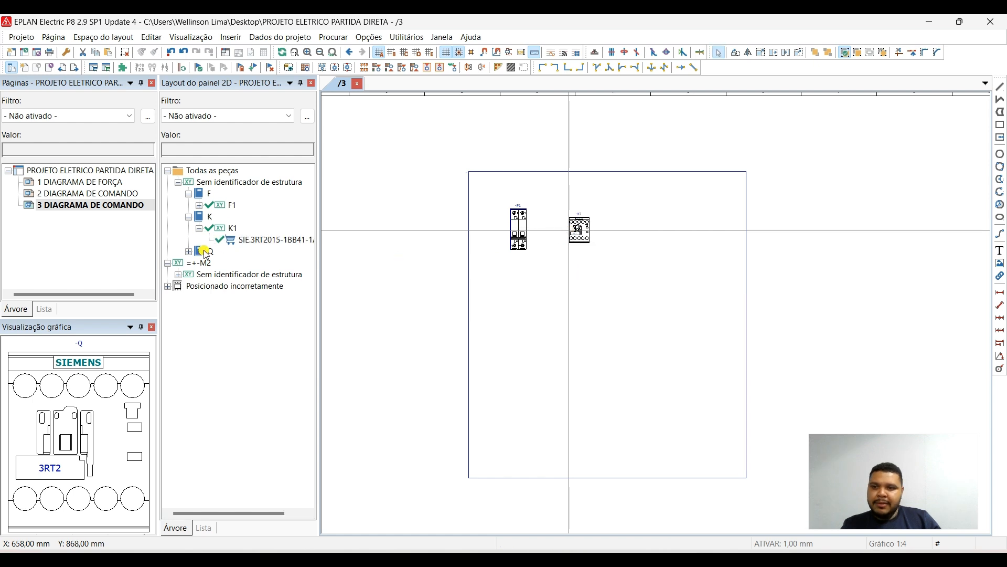
Place device Q1 directly beside F1 and move contactor K1 close to Q1's right side.
click(188, 252)
click(220, 264)
drag(221, 265, 540, 231)
scroll(540, 230, up, 4)
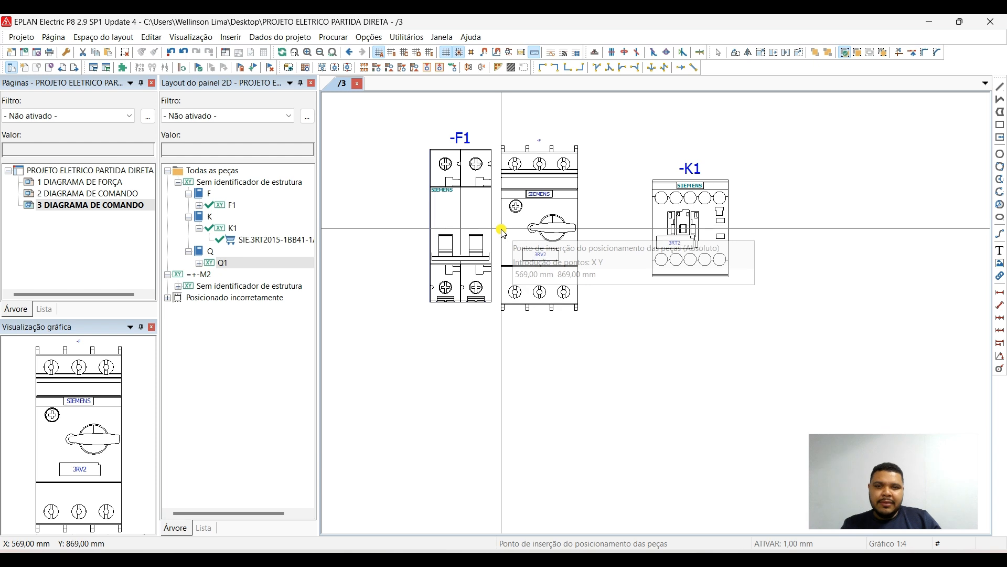
click(502, 230)
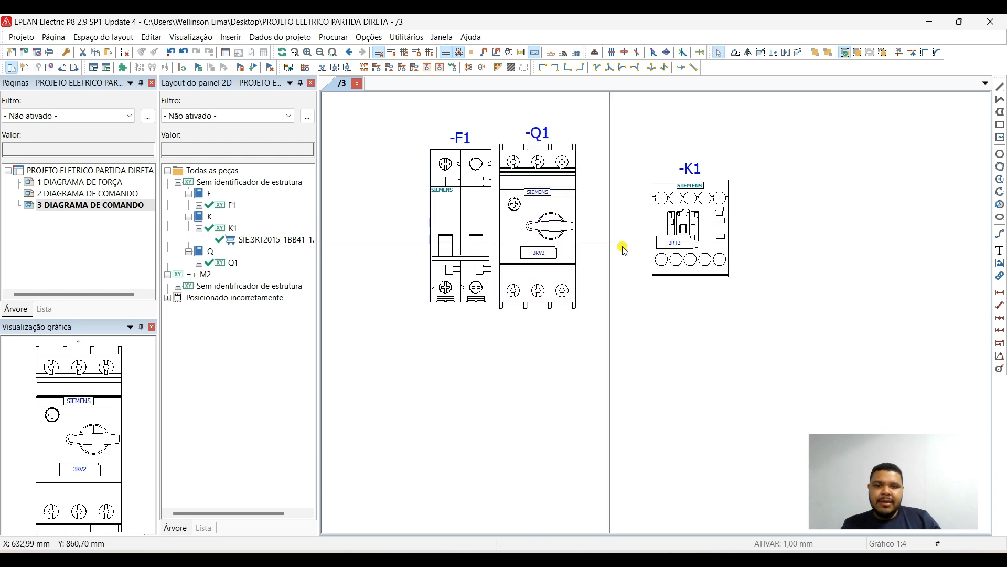
drag(679, 224, 623, 230)
scroll(603, 220, down, 4)
middle_drag(560, 198, 574, 266)
Draw a vertical rectangle about 36 mm wide and 260 mm high from the mounting panel's top-left corner.
click(540, 145)
click(1000, 124)
scroll(413, 160, up, 4)
click(397, 104)
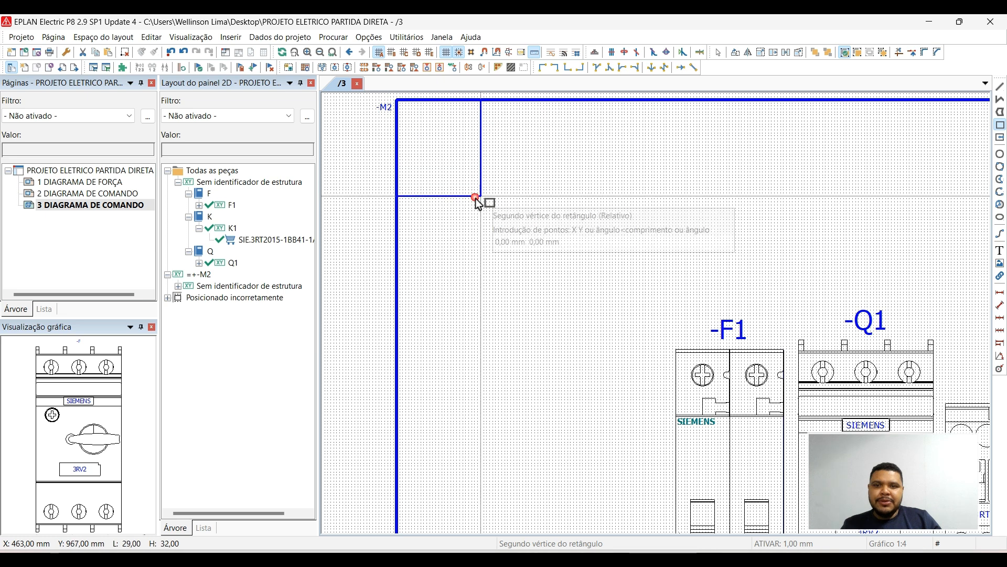
scroll(464, 187, down, 4)
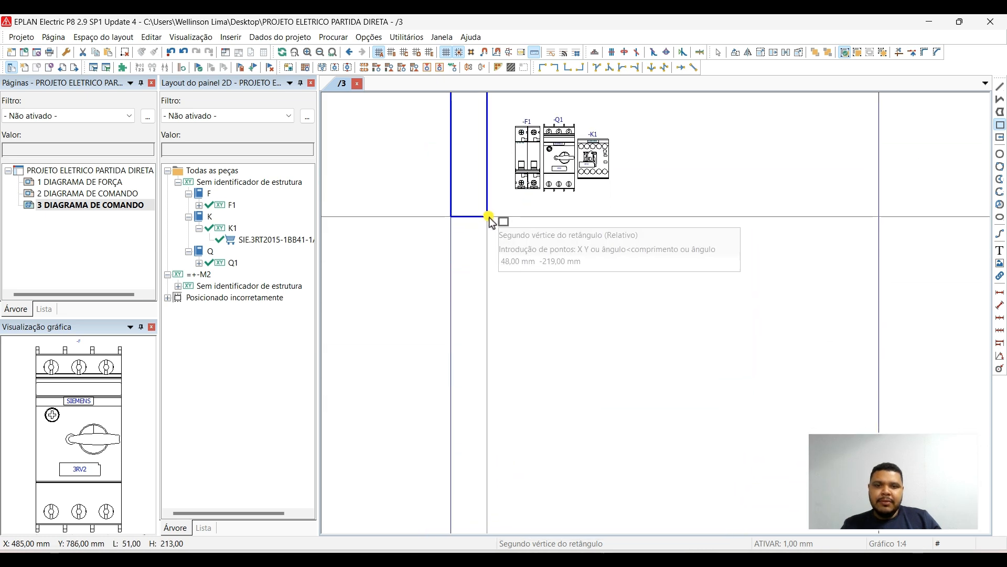
middle_drag(477, 335, 467, 448)
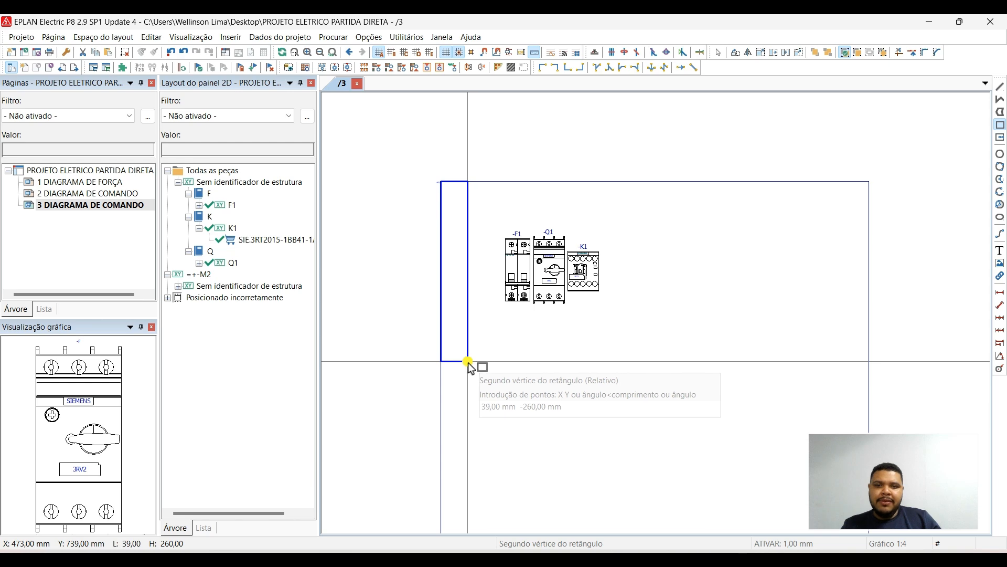
click(466, 361)
key(Escape)
Set the vertical rectangle's width to 30 mm.
double_click(466, 262)
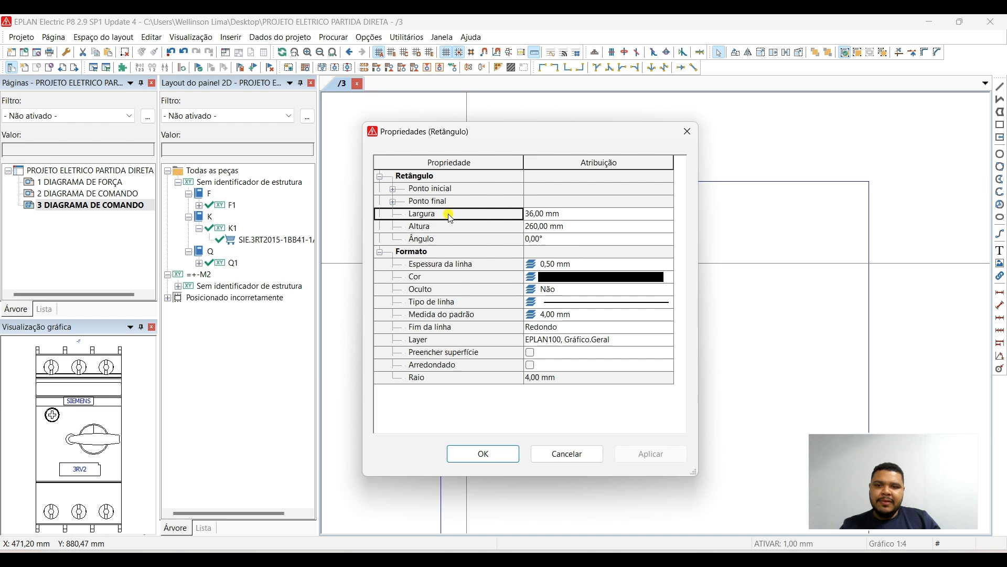
click(533, 214)
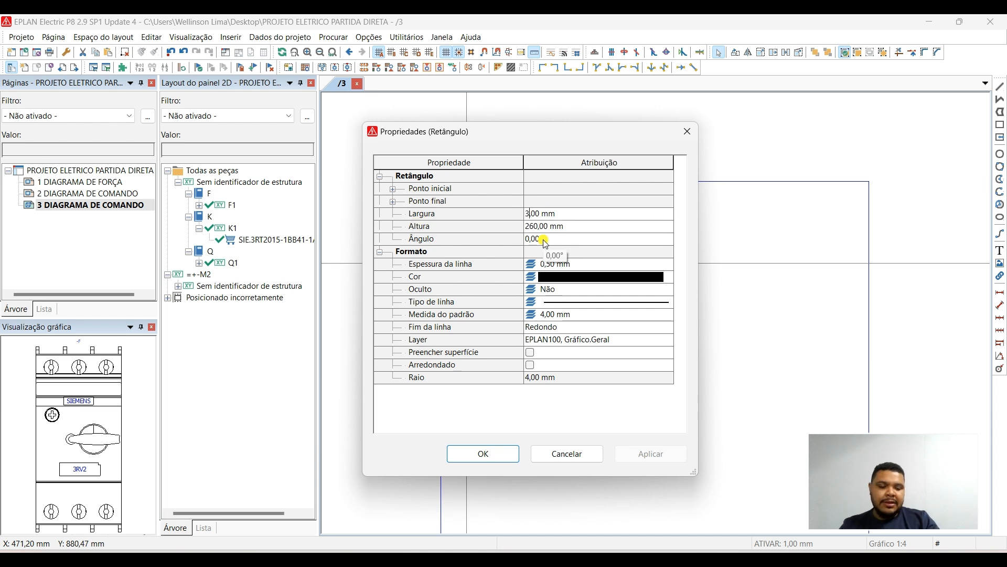
key(Return)
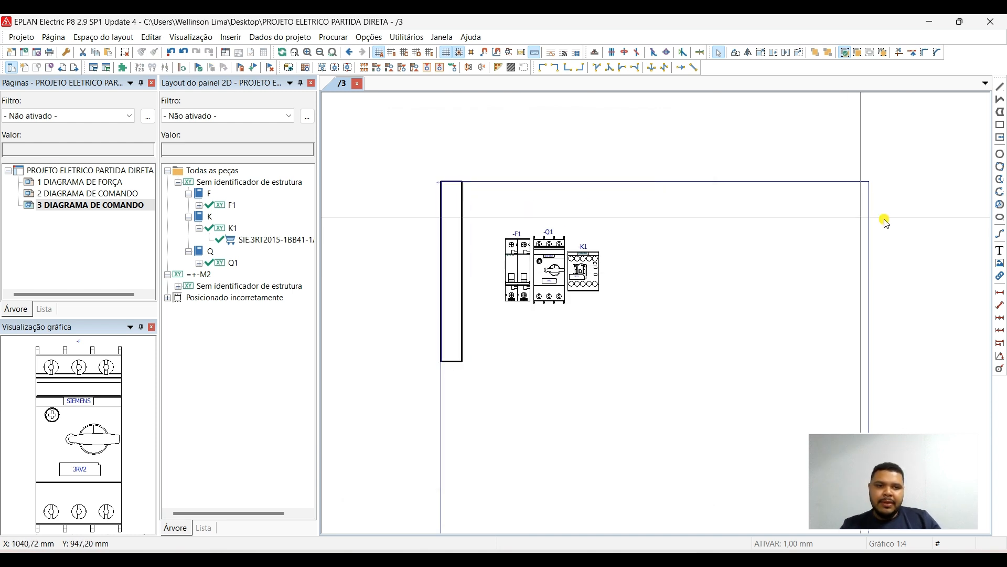
Shrink the mounting panel to about half its width and raise its lower edge to the rectangle's bottom.
click(875, 221)
click(869, 181)
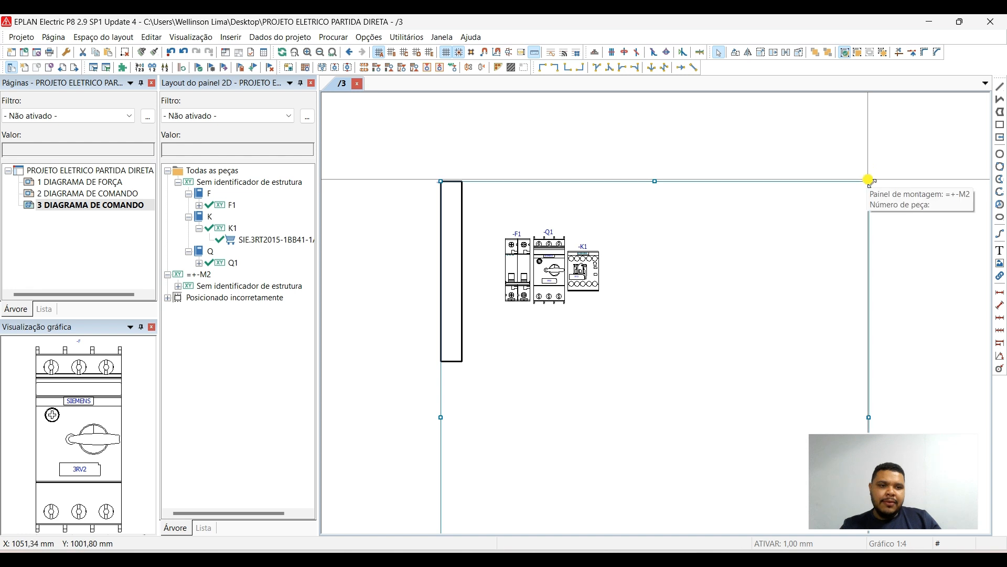
click(656, 182)
middle_drag(730, 352, 697, 226)
click(525, 526)
click(515, 526)
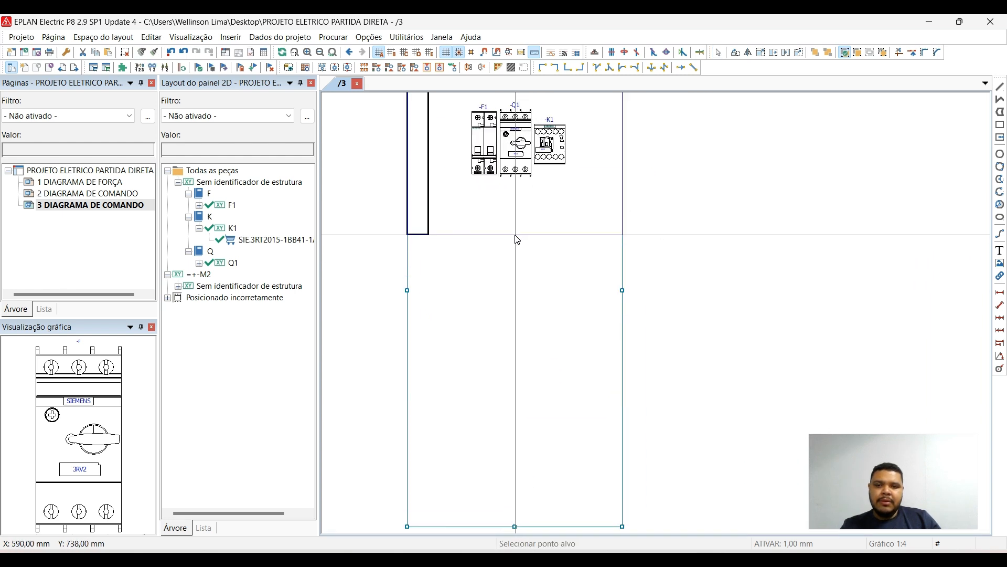
click(515, 235)
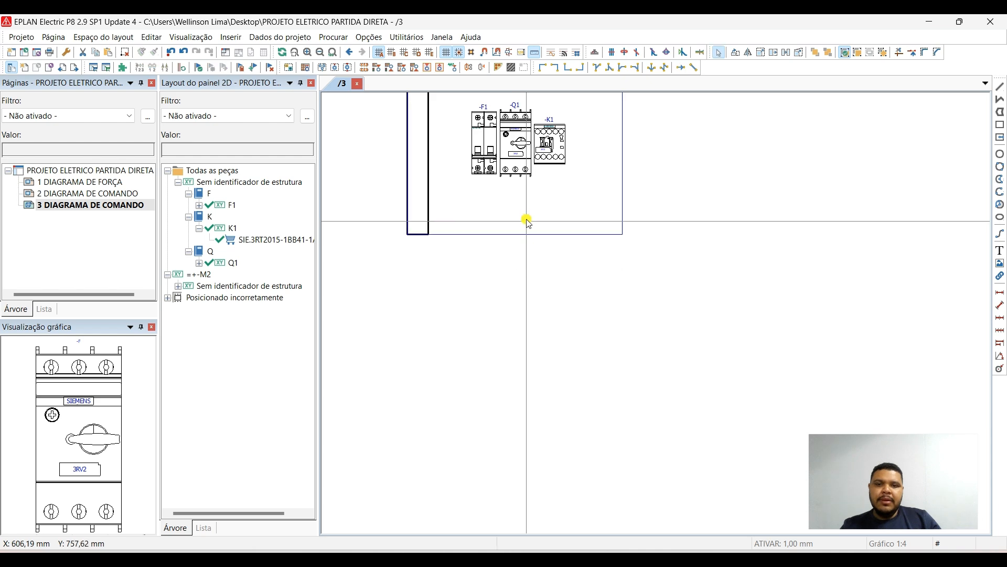
Set the vertical rectangle's line thickness to 0,25 mm.
middle_drag(527, 222, 561, 352)
scroll(591, 280, up, 1)
scroll(593, 280, up, 1)
double_click(399, 225)
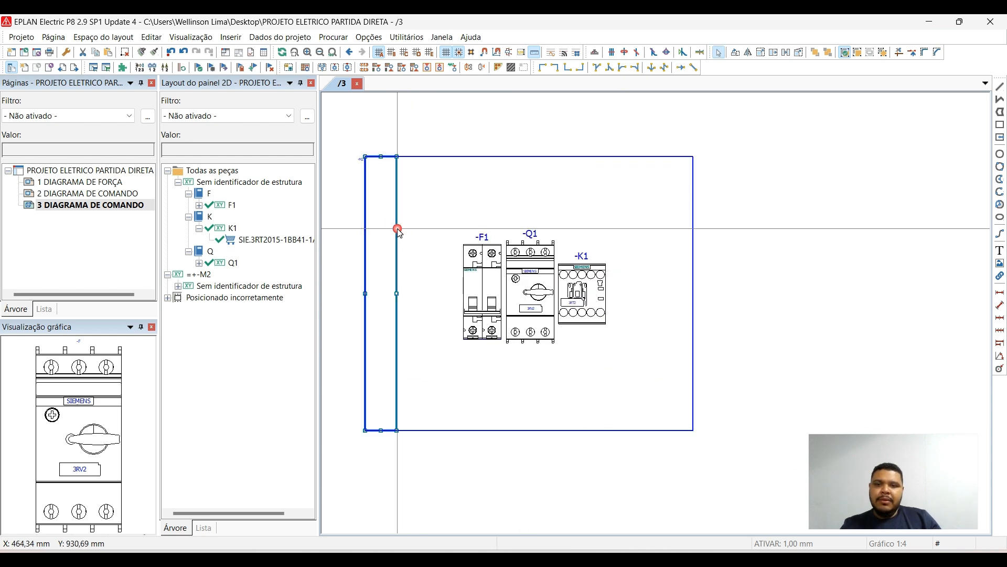
click(555, 267)
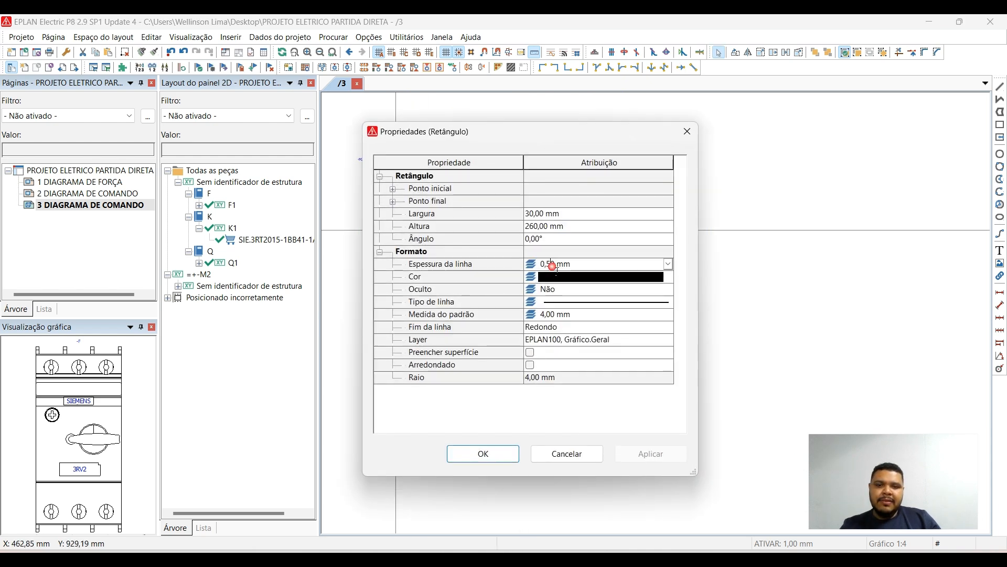
text(3)
key(Return)
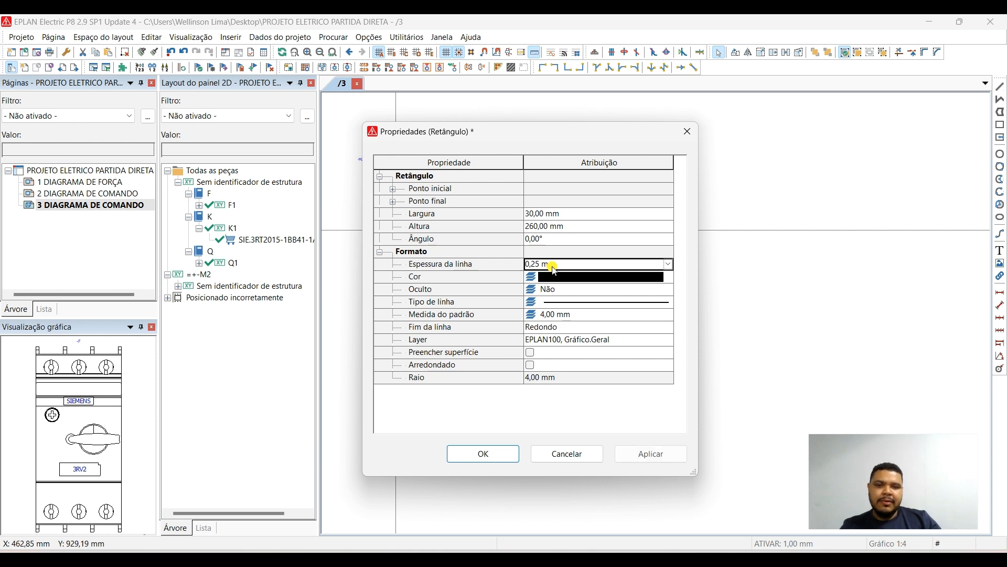
key(Return)
Copy the vertical rectangle to the inside of the mounting panel's right edge.
click(398, 233)
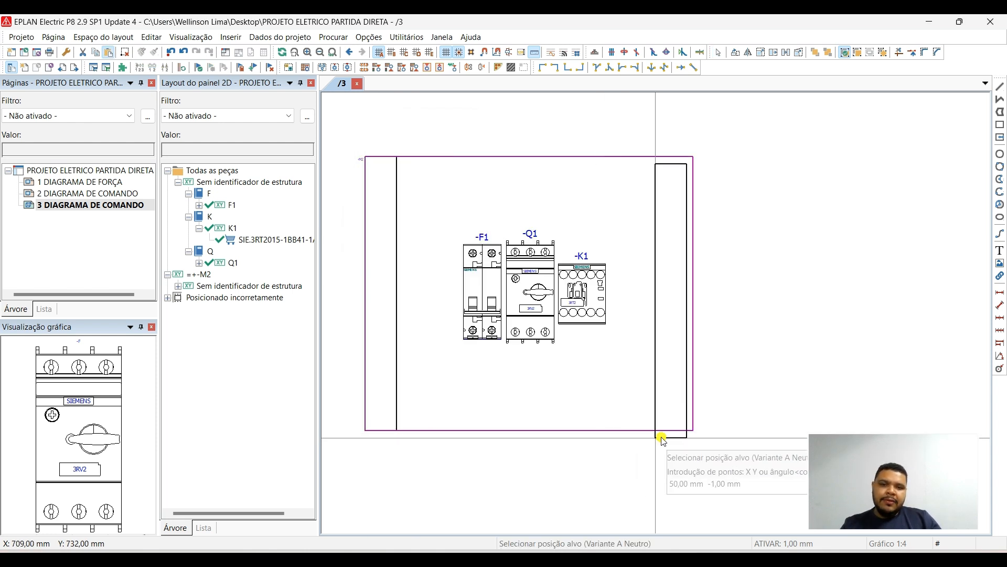
click(661, 431)
key(Escape)
Draw a horizontal rectangle from the mounting panel's top-left corner to its right edge, across both vertical rectangles.
click(999, 125)
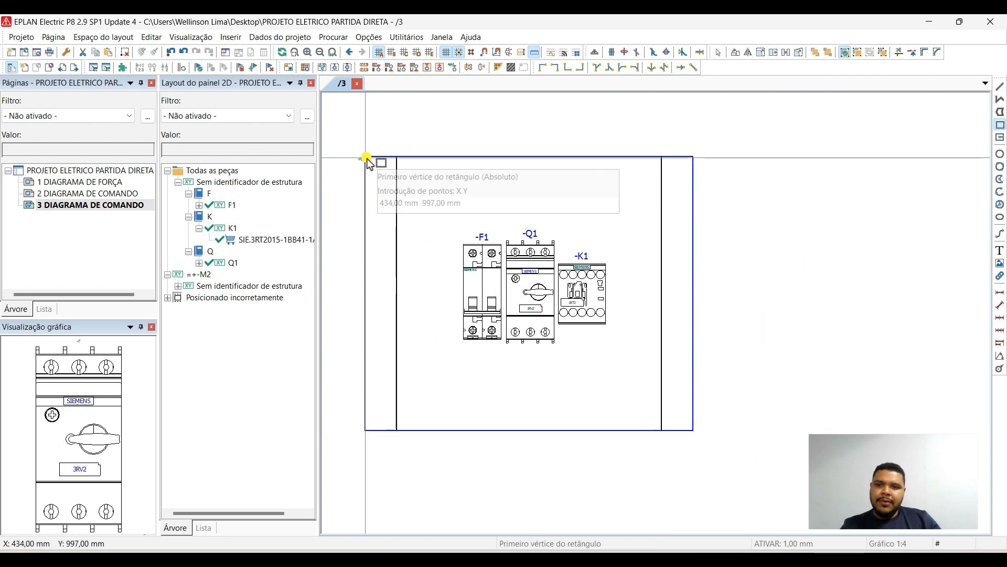
scroll(362, 154, up, 7)
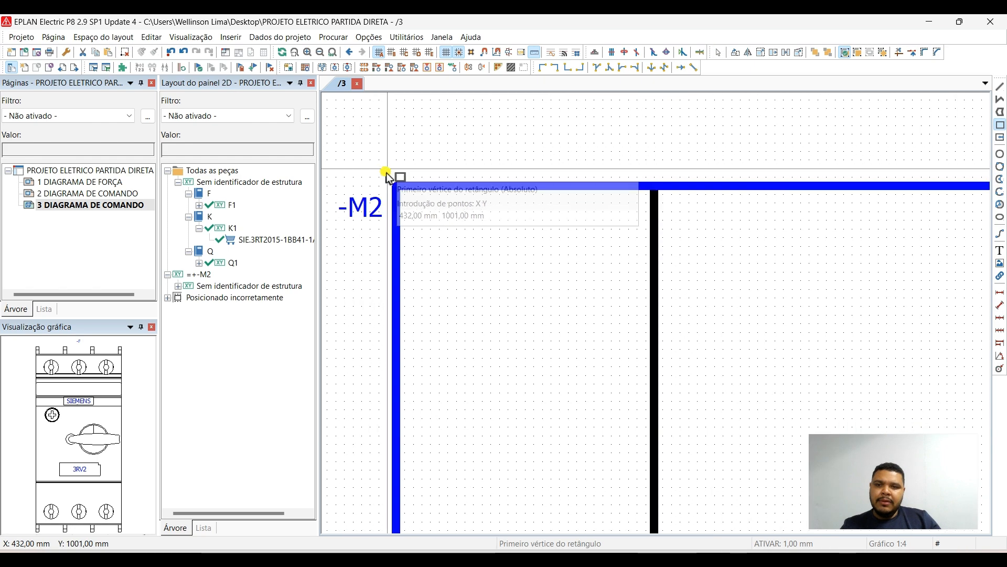
click(398, 188)
scroll(385, 192, down, 5)
middle_drag(792, 220, 539, 245)
scroll(679, 249, up, 6)
click(752, 282)
scroll(853, 327, down, 3)
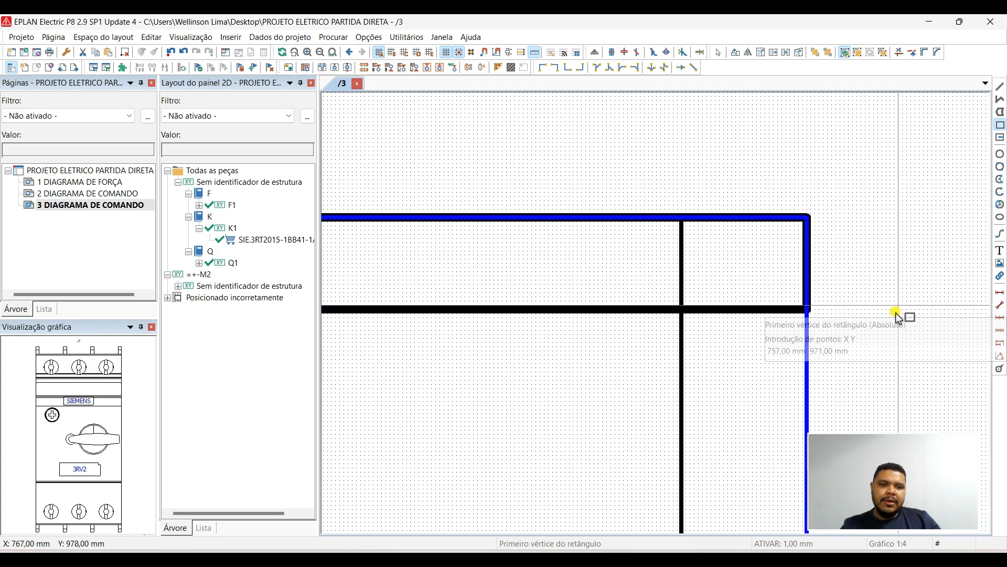
key(Escape)
Set the horizontal rectangle's height to 30 mm and move it down to align with the mounting panel's top edge.
scroll(896, 310, down, 3)
click(607, 307)
middle_drag(705, 373, 759, 283)
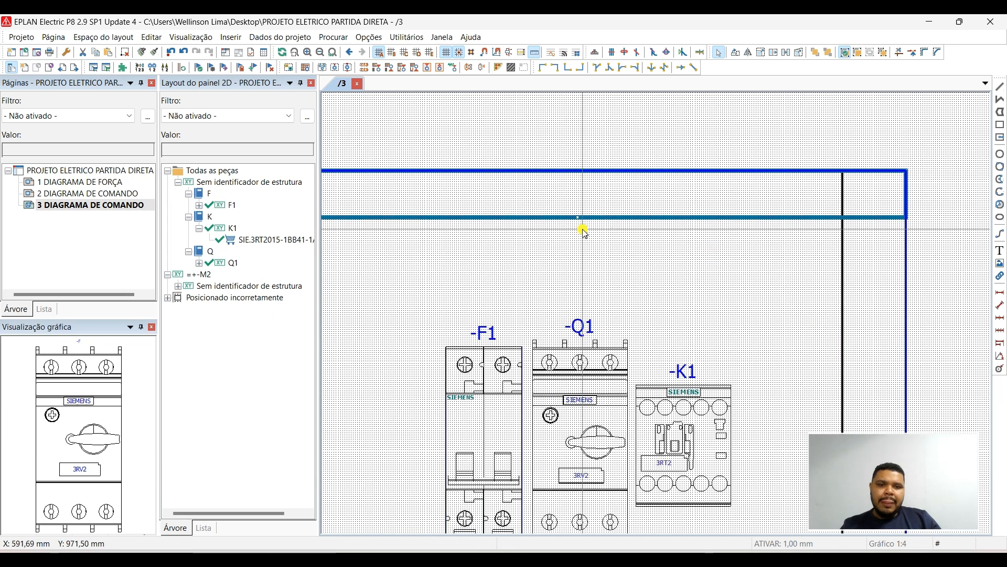
double_click(595, 217)
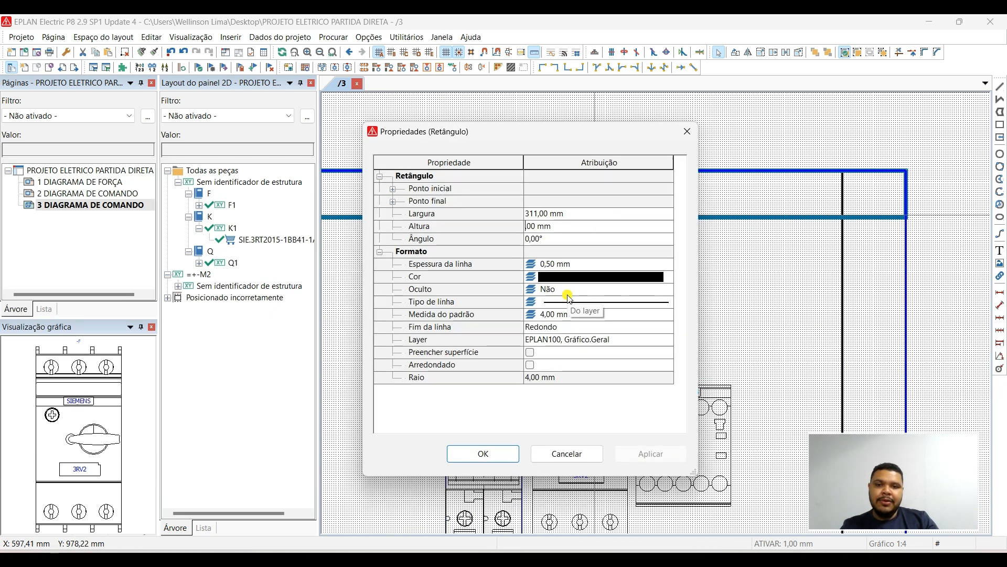
key(Escape)
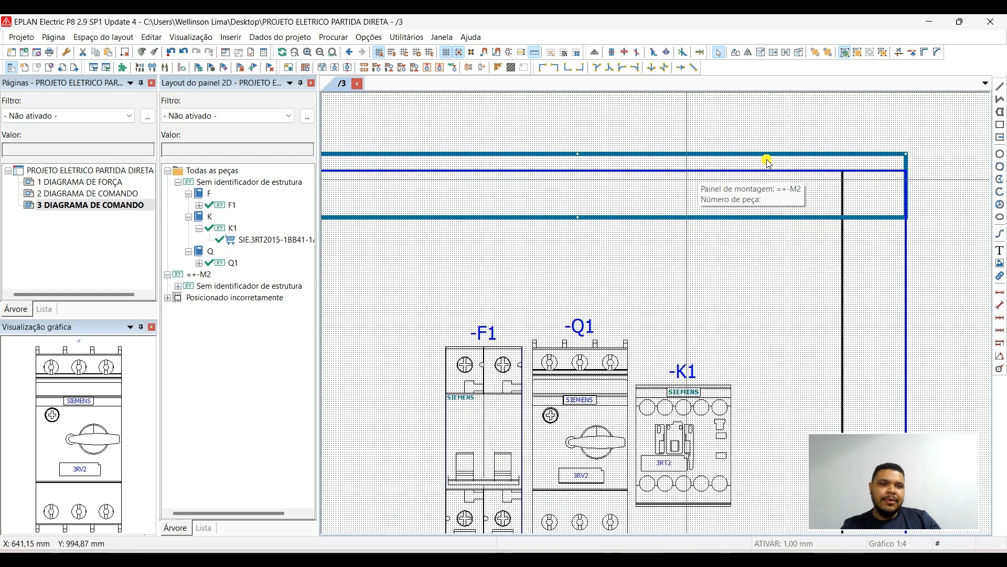
scroll(848, 158, up, 4)
drag(777, 143, 785, 203)
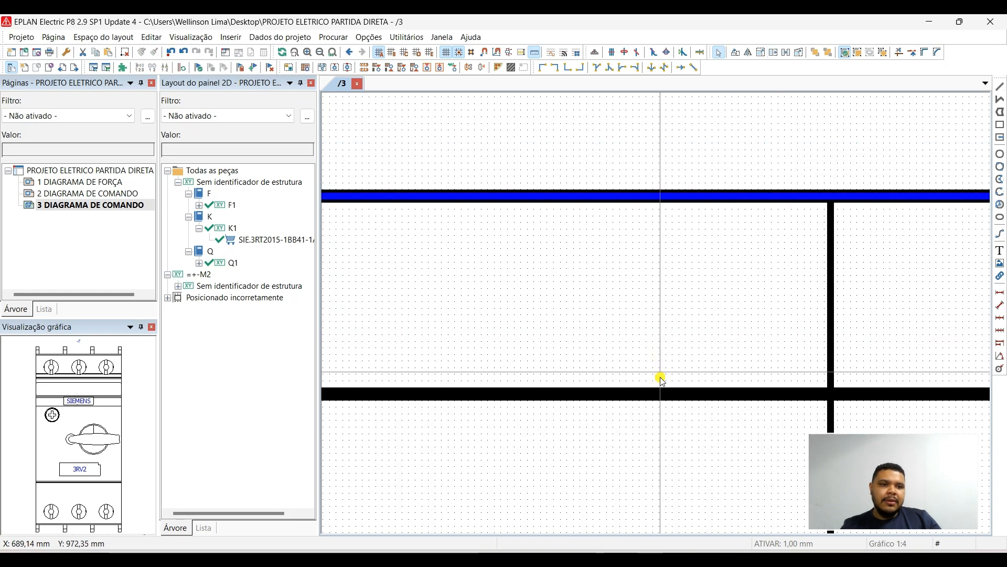
Reduce the upper horizontal rectangle's line thickness to match the vertical rectangles.
double_click(658, 396)
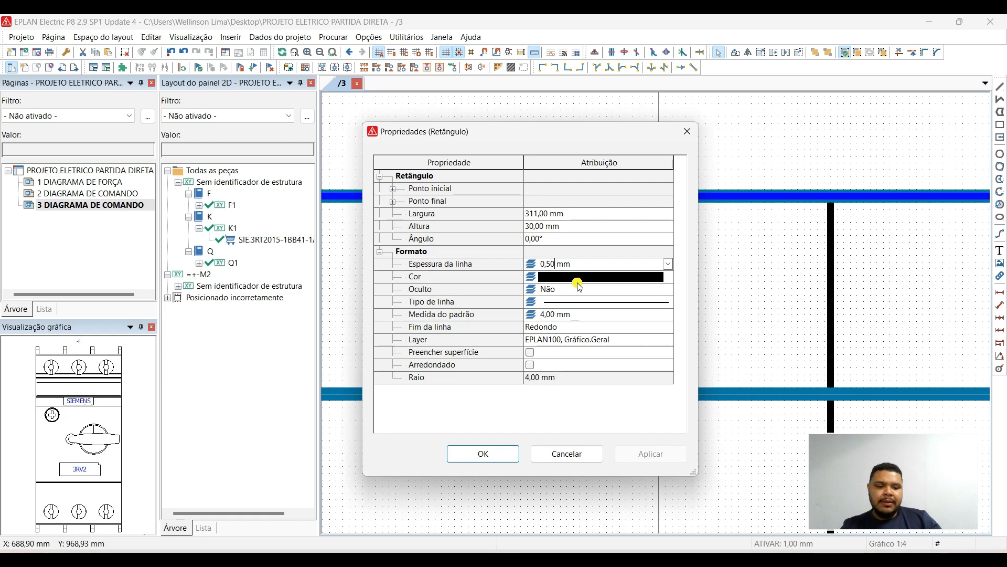
key(Escape)
scroll(686, 220, down, 5)
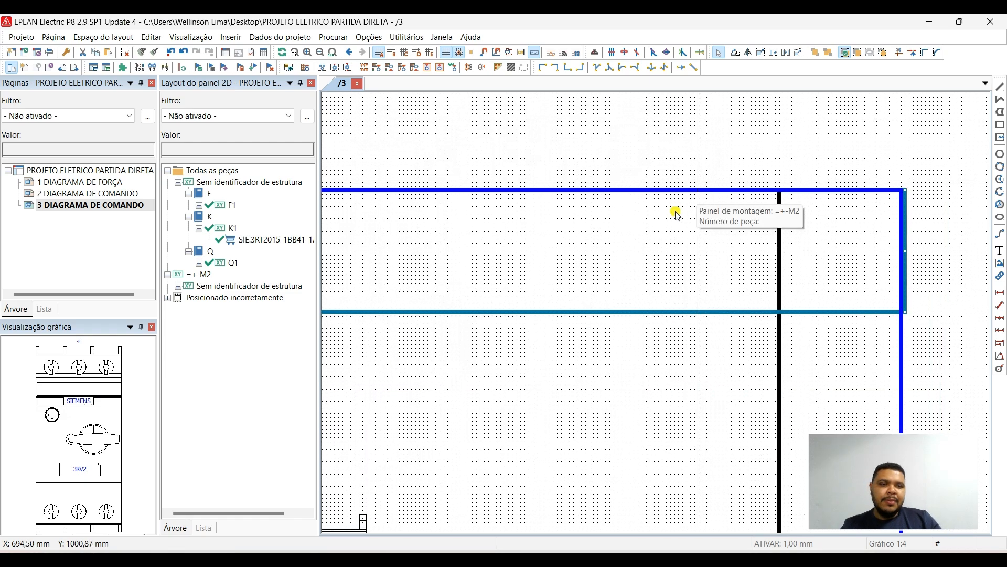
Pull the upper horizontal rectangle's right side in until it meets the mounting panel's right edge.
scroll(843, 272, up, 6)
scroll(863, 234, down, 3)
scroll(812, 221, up, 6)
drag(621, 328, 603, 331)
scroll(840, 341, down, 5)
scroll(555, 344, up, 5)
scroll(391, 319, down, 6)
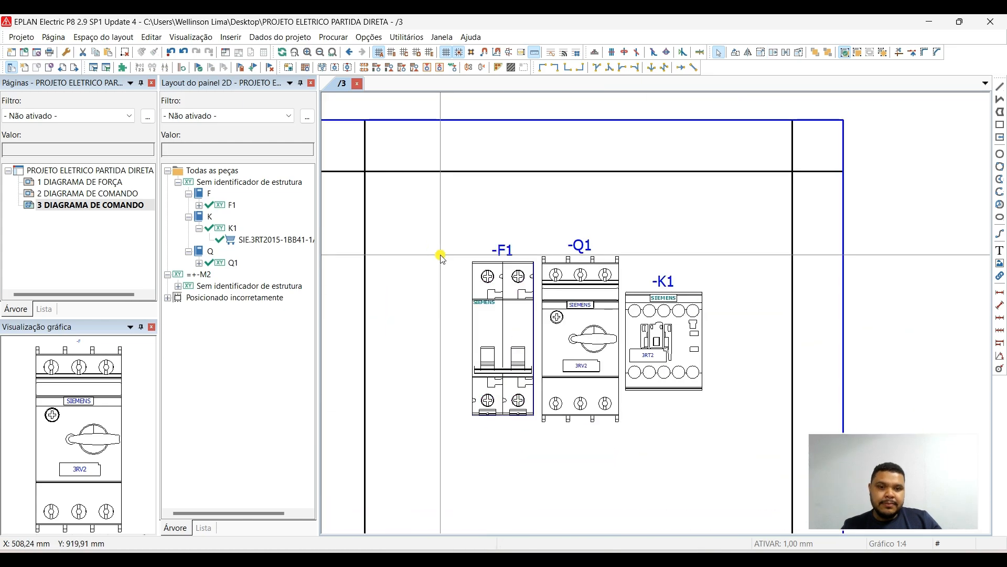
Move F1, Q1 and K1 together toward the left vertical rectangle, keeping them inside the frame.
scroll(645, 294, up, 4)
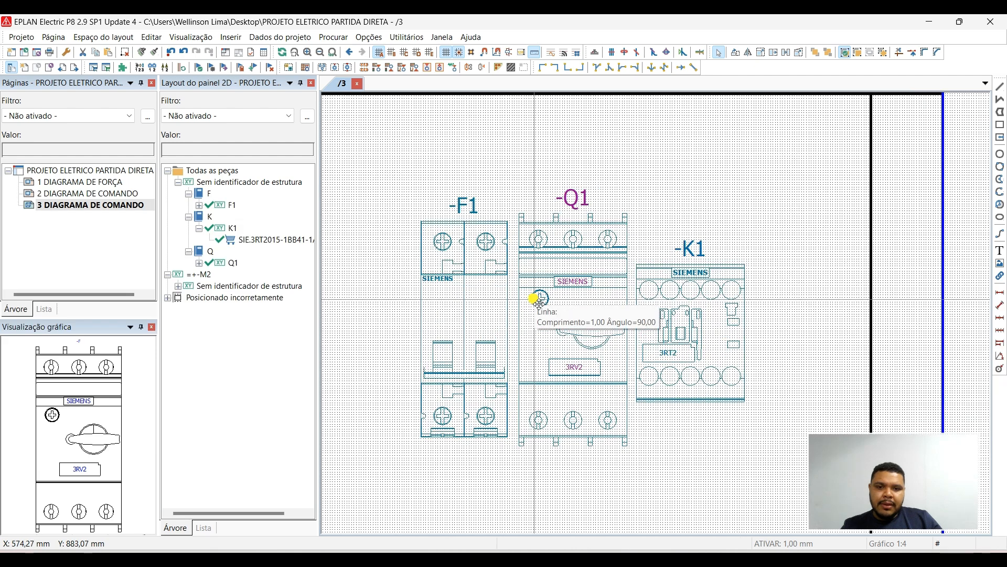
scroll(787, 296, down, 3)
scroll(651, 280, up, 2)
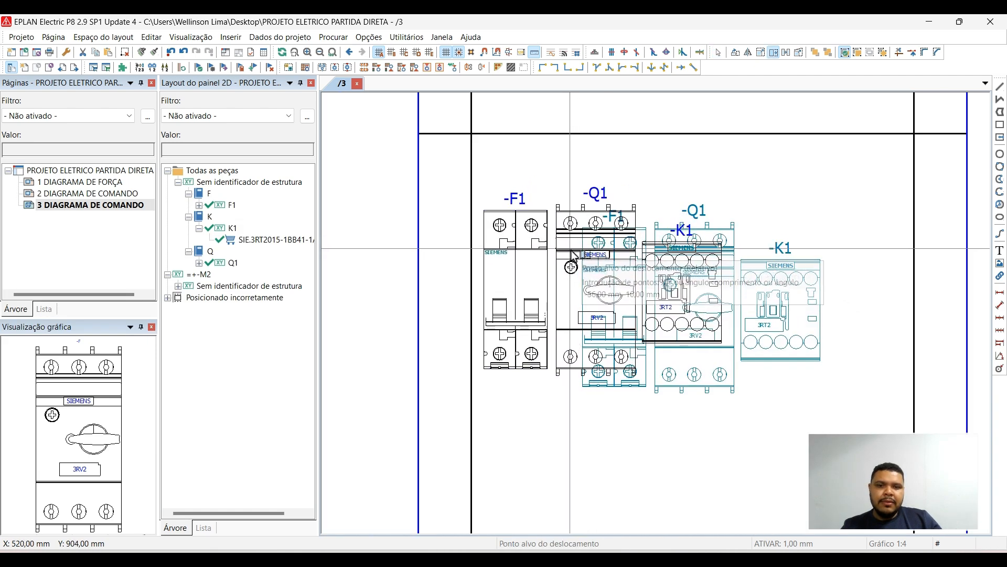
click(568, 258)
scroll(476, 159, down, 3)
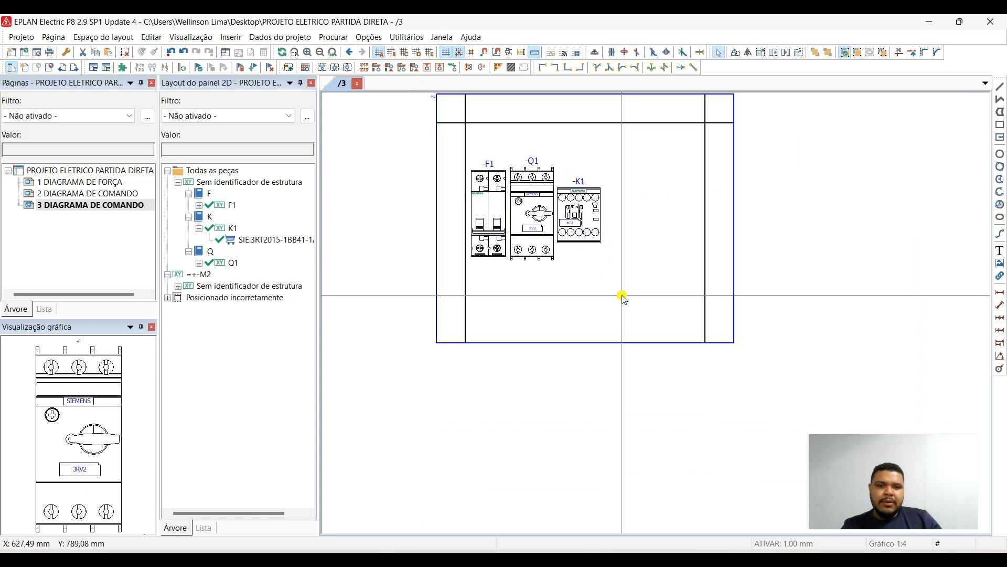
Copy the upper horizontal rectangle to the inside of the mounting panel's bottom edge.
click(637, 125)
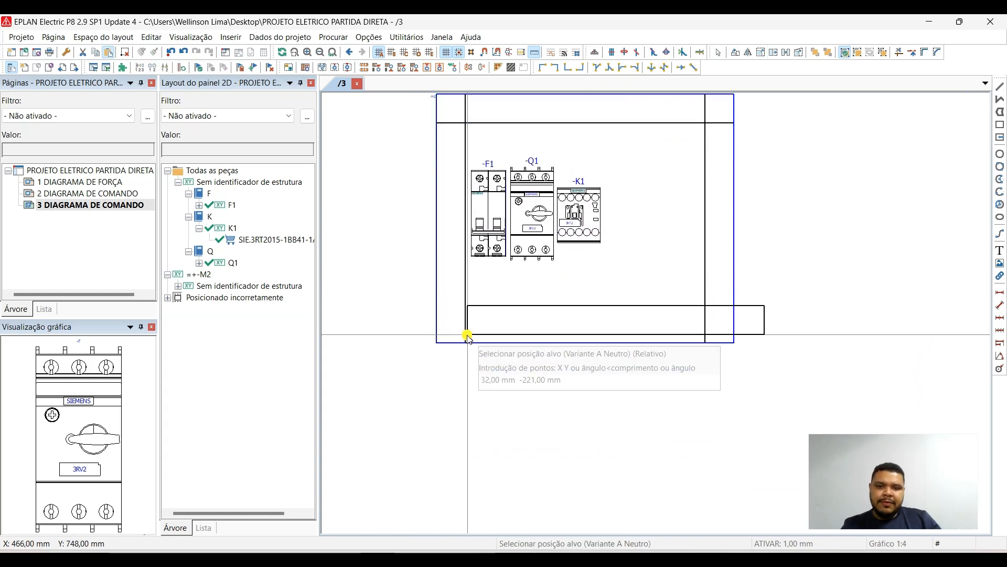
scroll(468, 334, up, 5)
click(404, 351)
scroll(619, 325, down, 5)
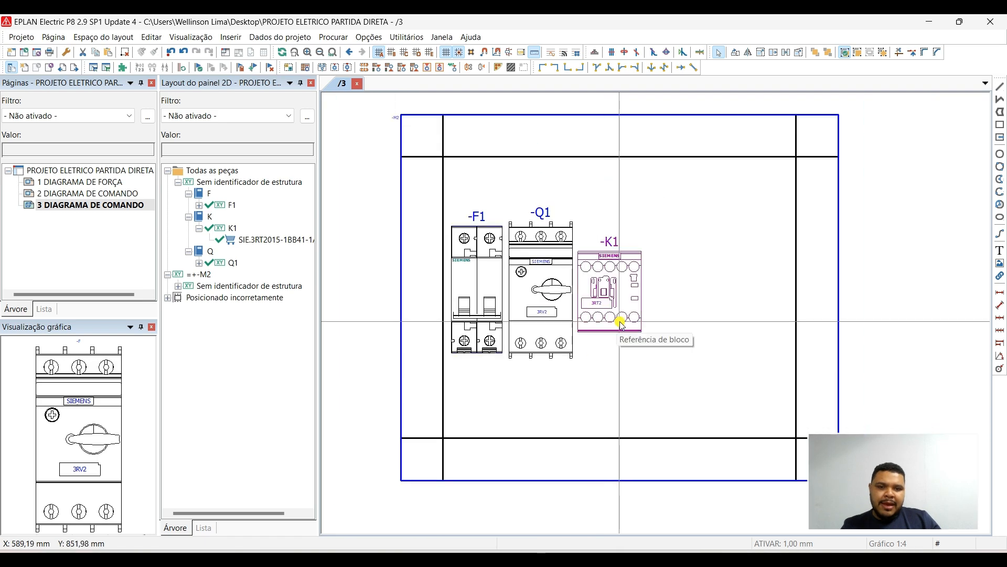
Draw a rectangle about 251 mm wide across the devices, spanning between the two vertical rectangles.
scroll(685, 256, up, 1)
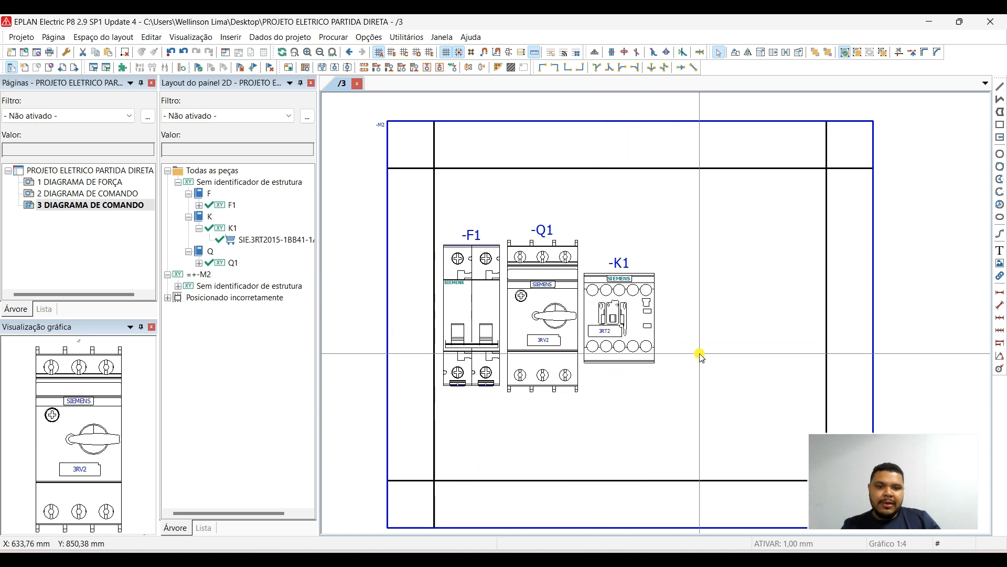
middle_drag(754, 355, 685, 345)
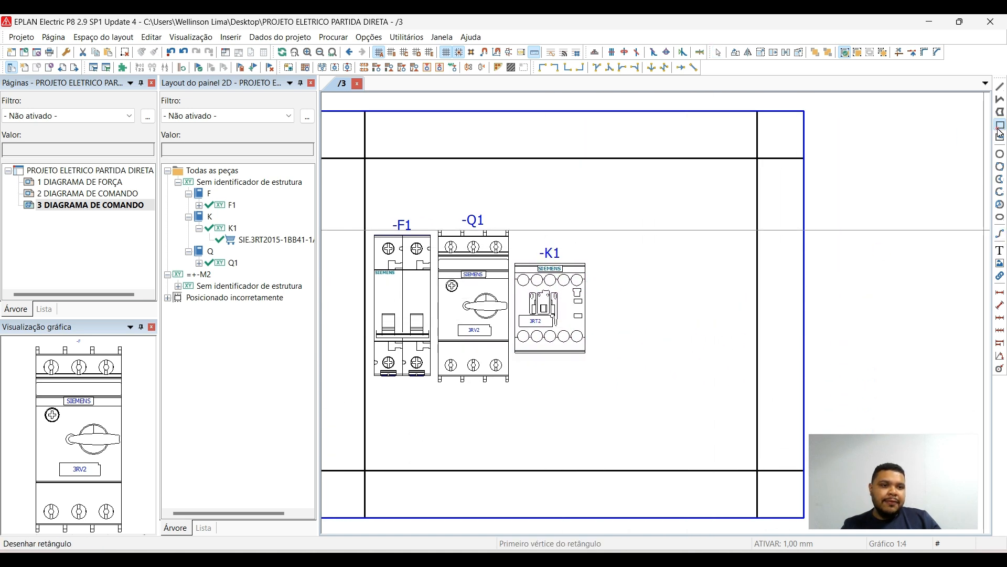
middle_drag(419, 291, 479, 252)
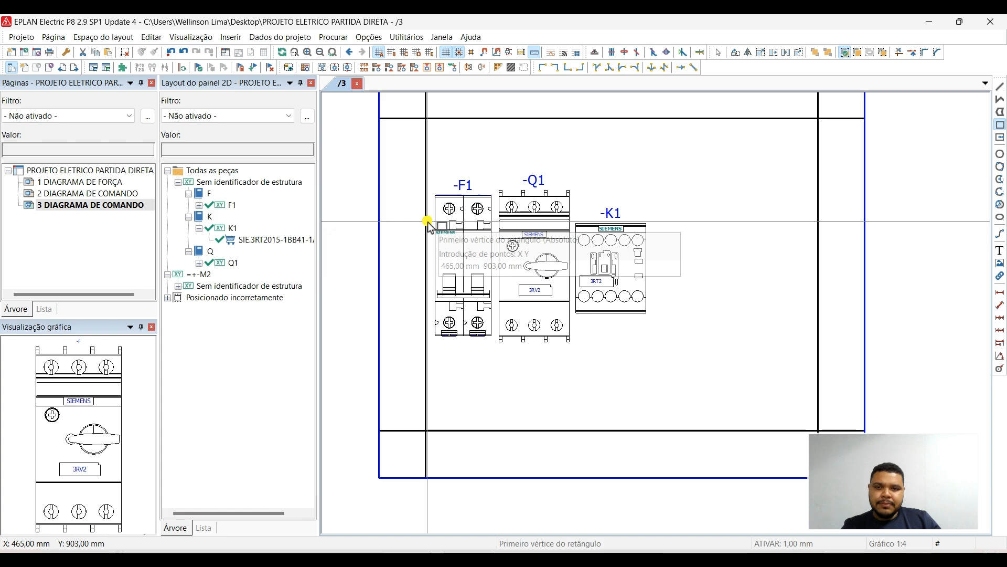
scroll(428, 222, up, 3)
click(408, 279)
scroll(407, 279, down, 5)
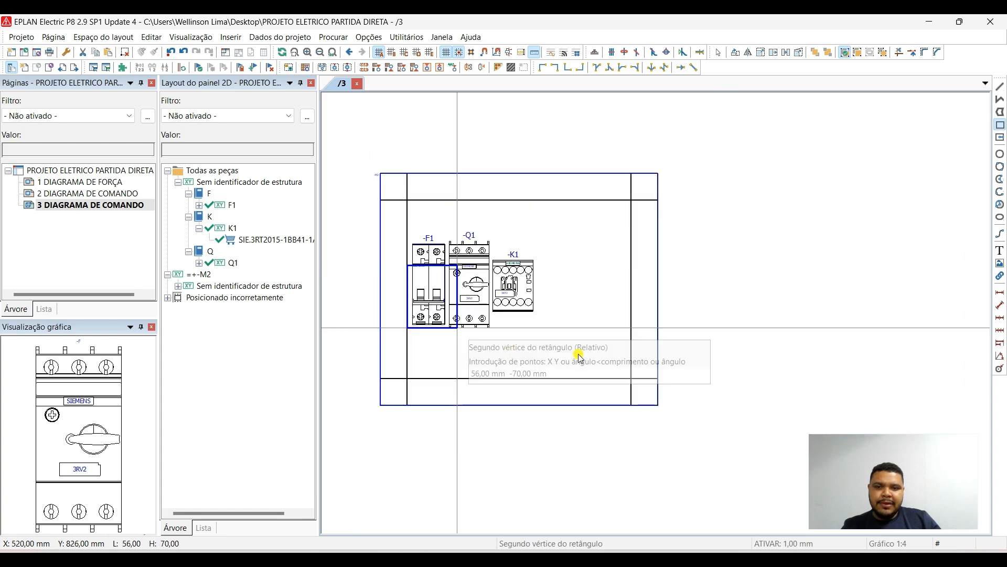
scroll(630, 296, up, 5)
click(670, 320)
scroll(747, 291, down, 2)
key(Escape)
Set the central rectangle's height to 35 mm and its line thickness to 0,10 mm.
middle_drag(600, 362, 735, 384)
double_click(689, 334)
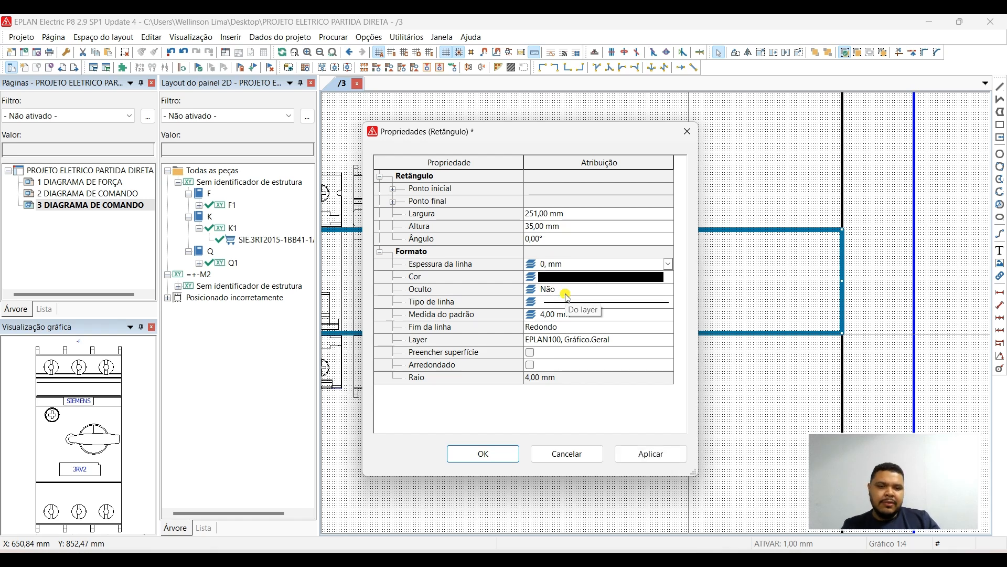
key(Return)
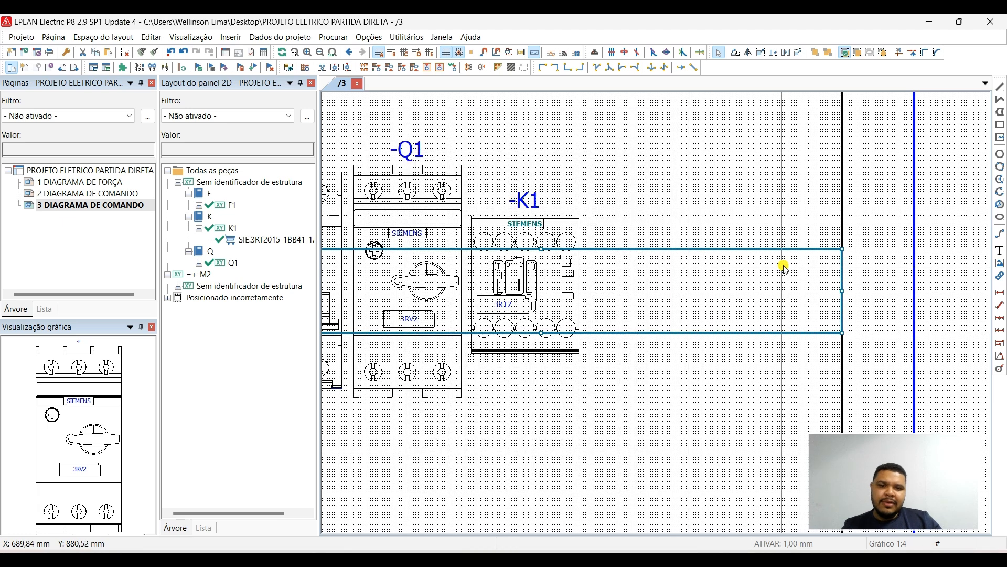
double_click(681, 254)
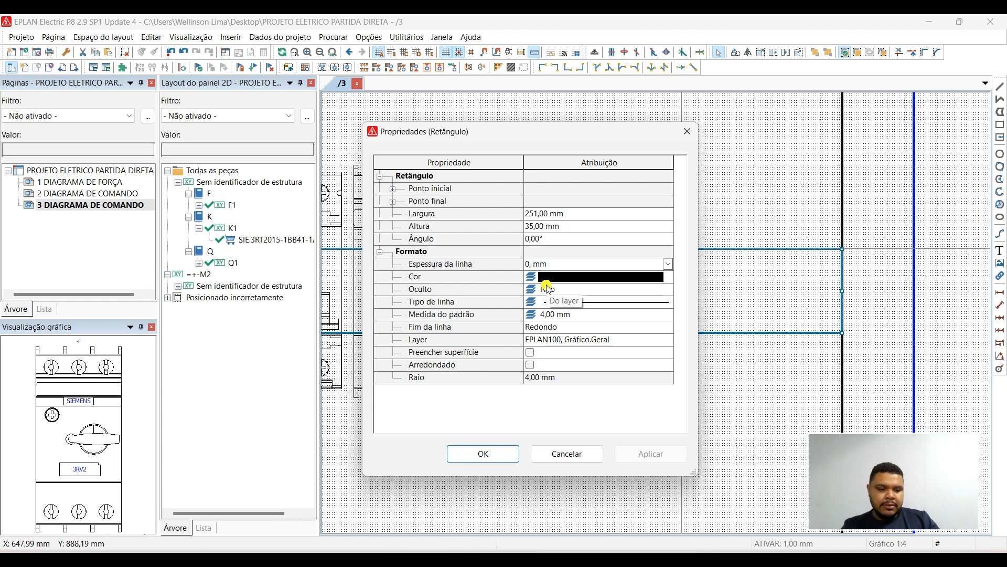
key(Return)
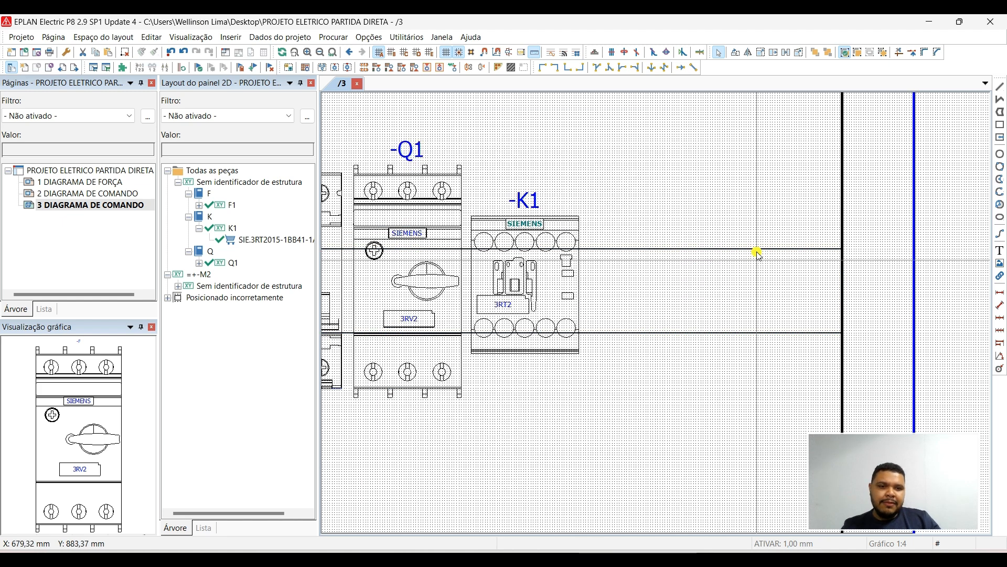
double_click(750, 331)
key(Return)
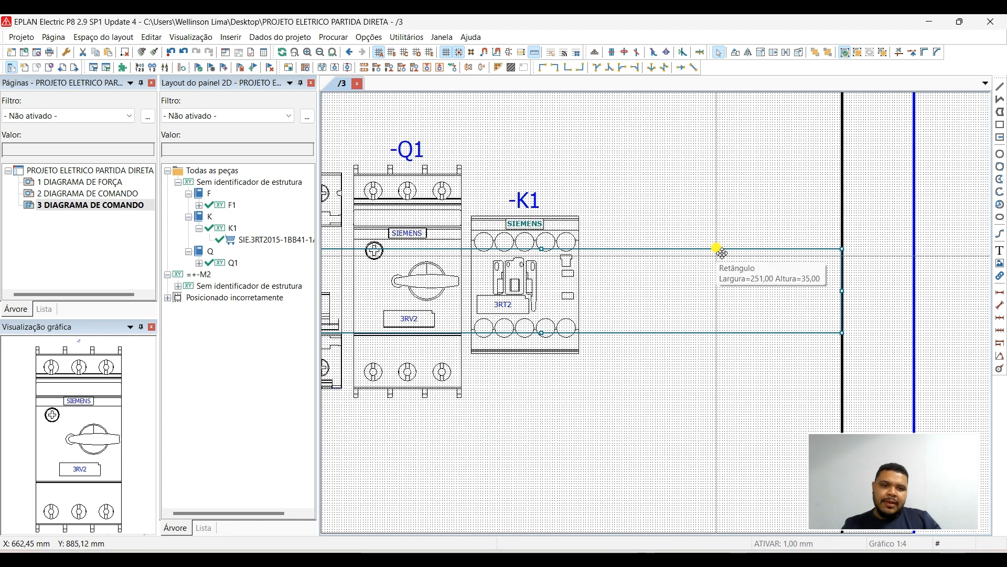
Copy the 35 mm high rectangle to the empty area right of the mounting panel and set the copy's height to 27 mm.
scroll(380, 400, down, 4)
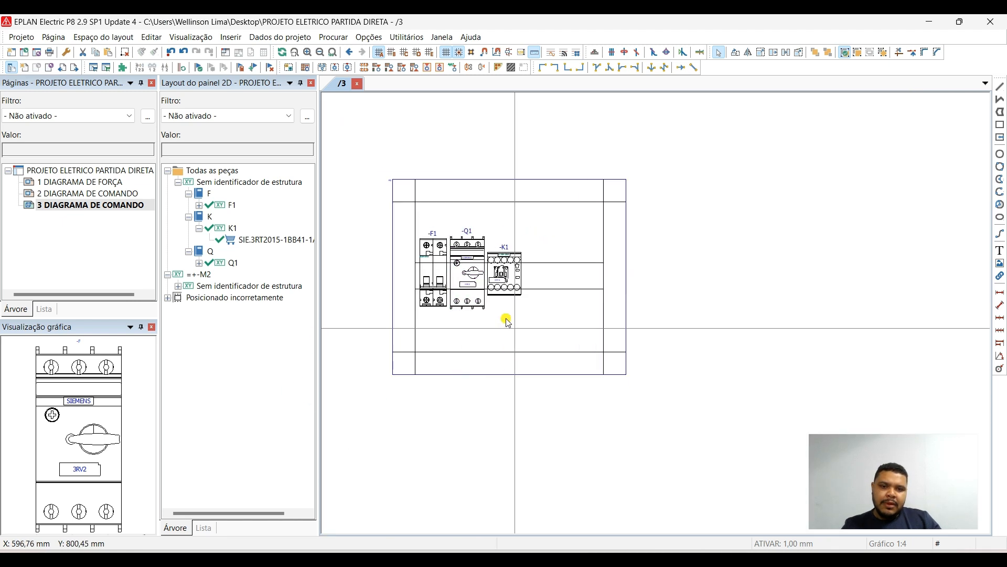
key(ctrl+v)
middle_drag(676, 319, 646, 289)
click(642, 270)
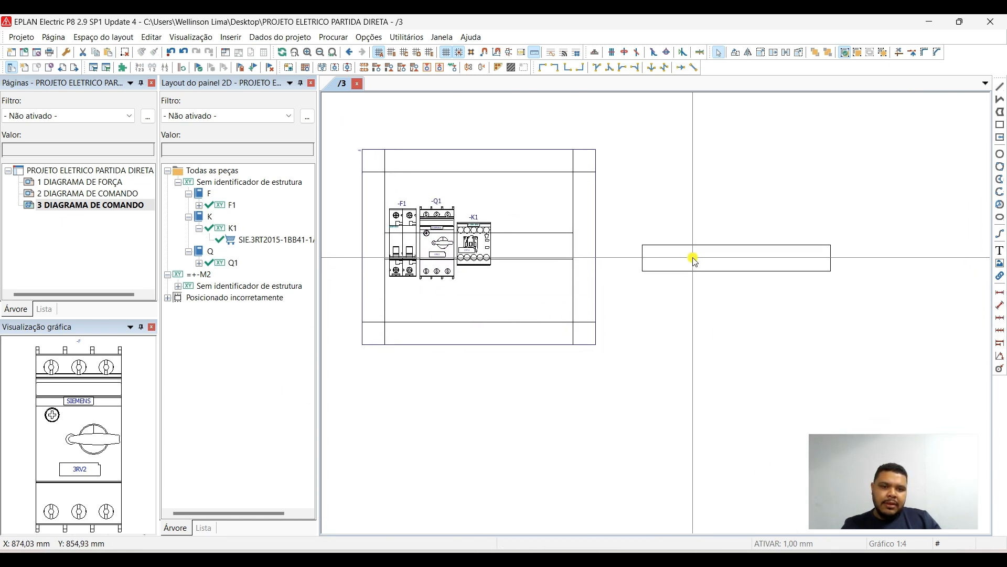
double_click(694, 251)
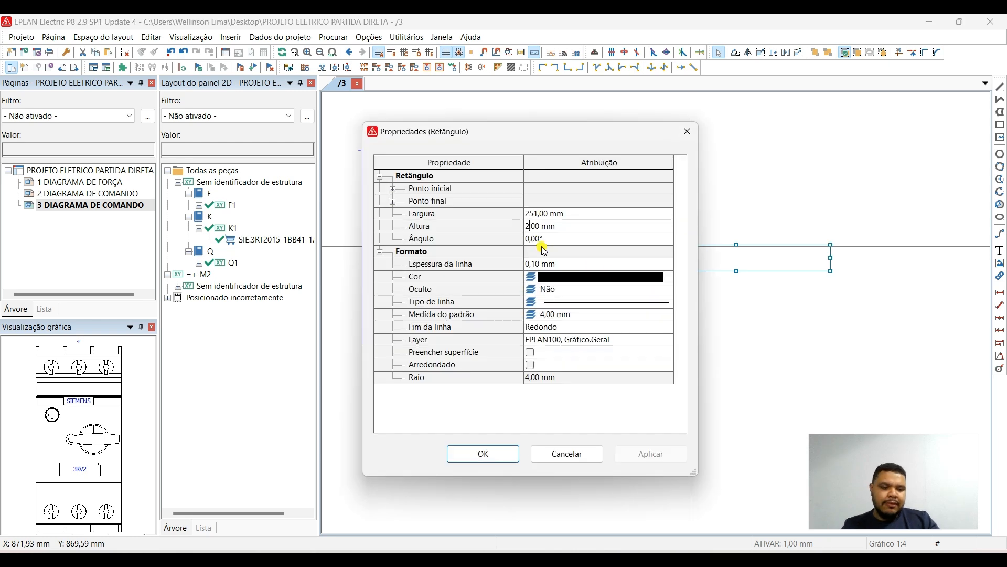
key(Return)
Move the 27 mm high rectangle into the 35 mm one, centring it vertically between the vertical rectangles to form a rail.
key(v)
click(773, 251)
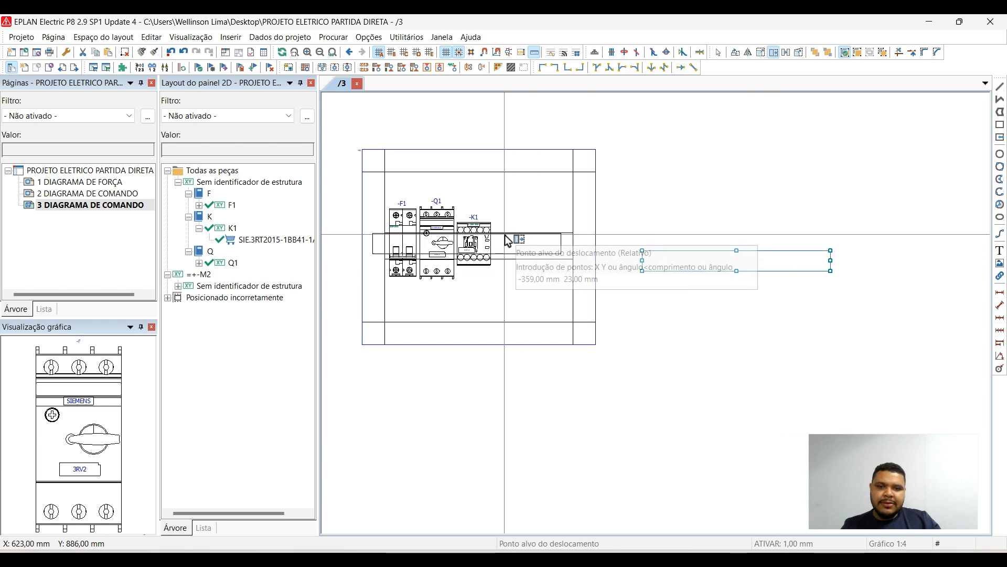
scroll(519, 245, up, 6)
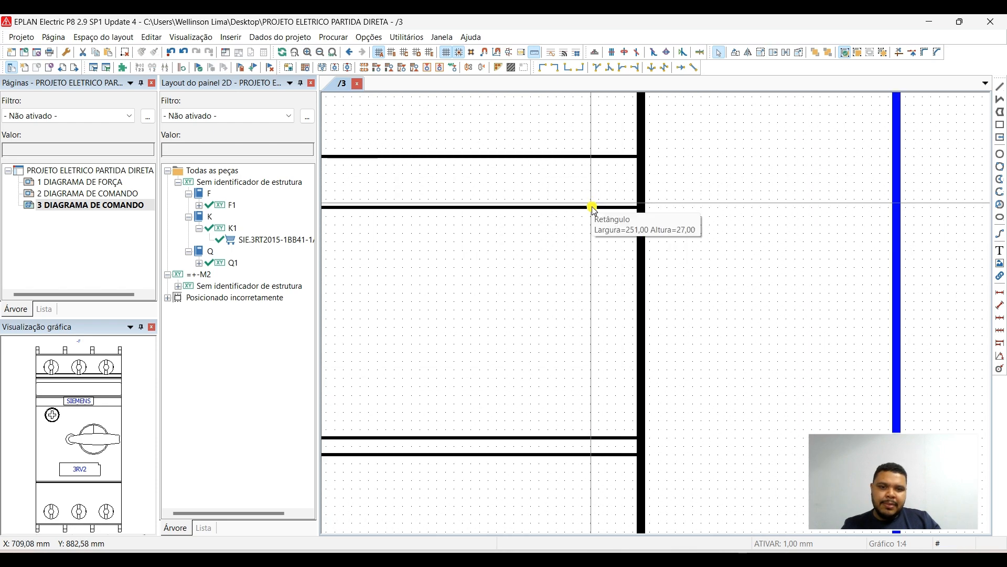
click(595, 188)
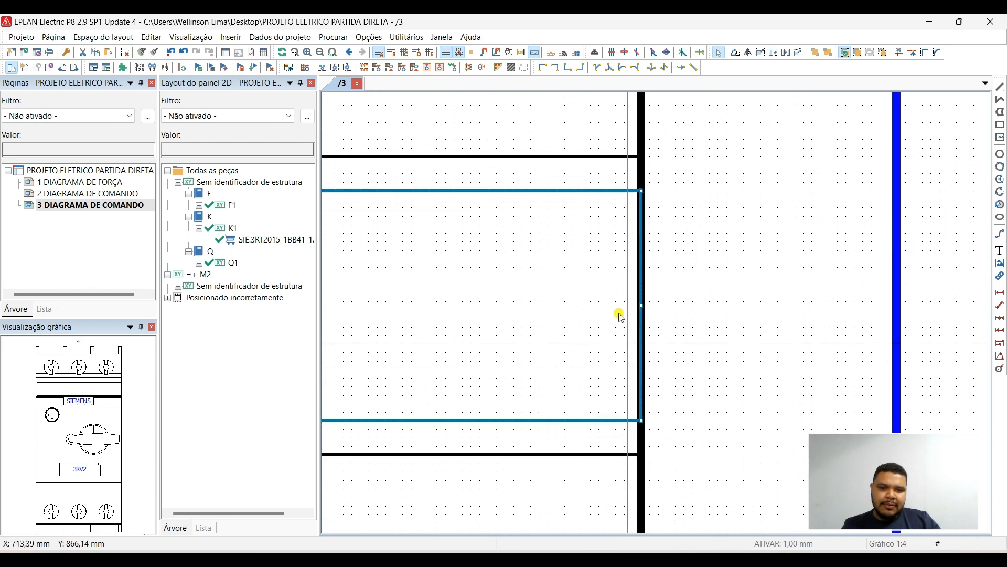
scroll(782, 246, down, 8)
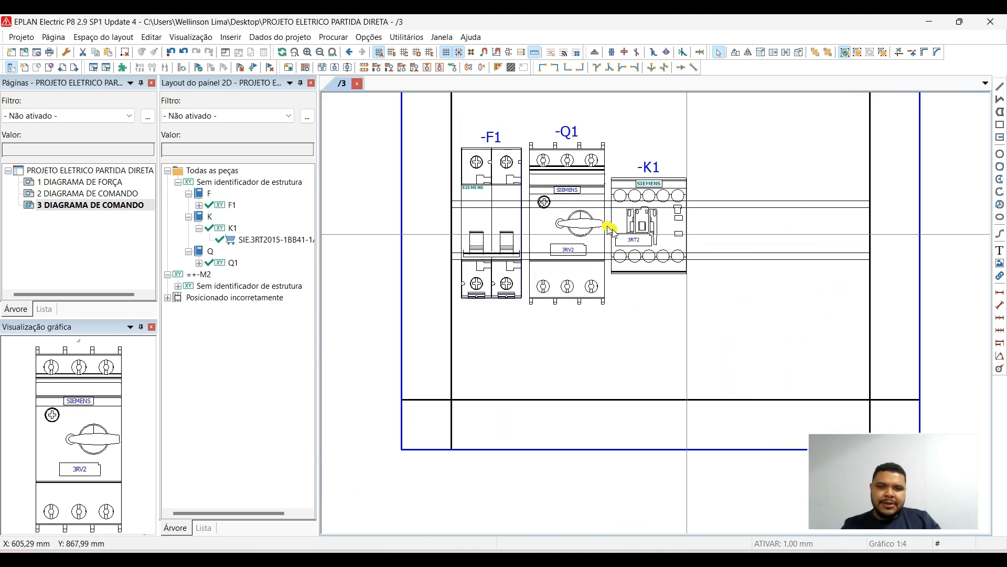
Select the two rail rectangles and try to send them behind F1, Q1 and K1.
click(785, 210)
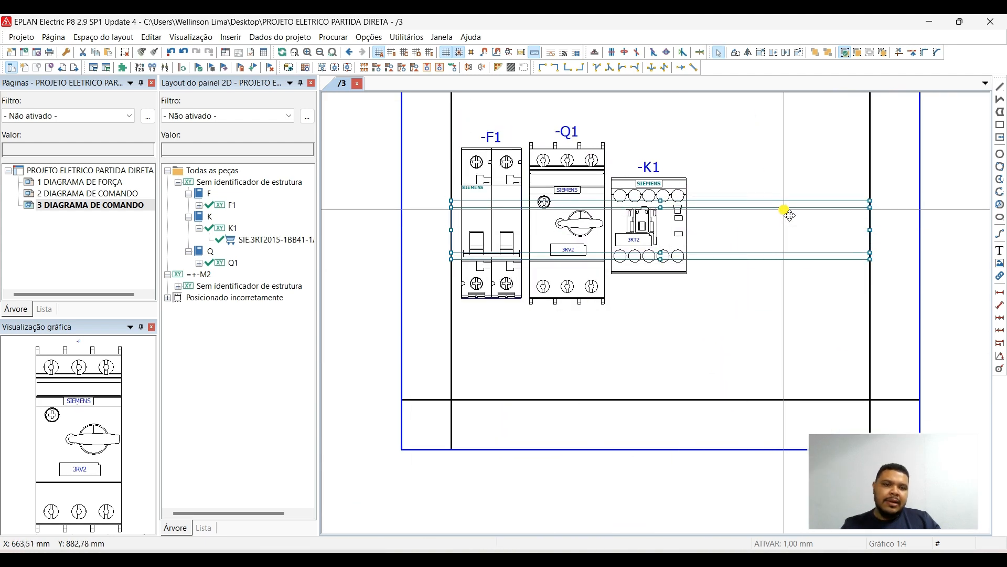
click(827, 53)
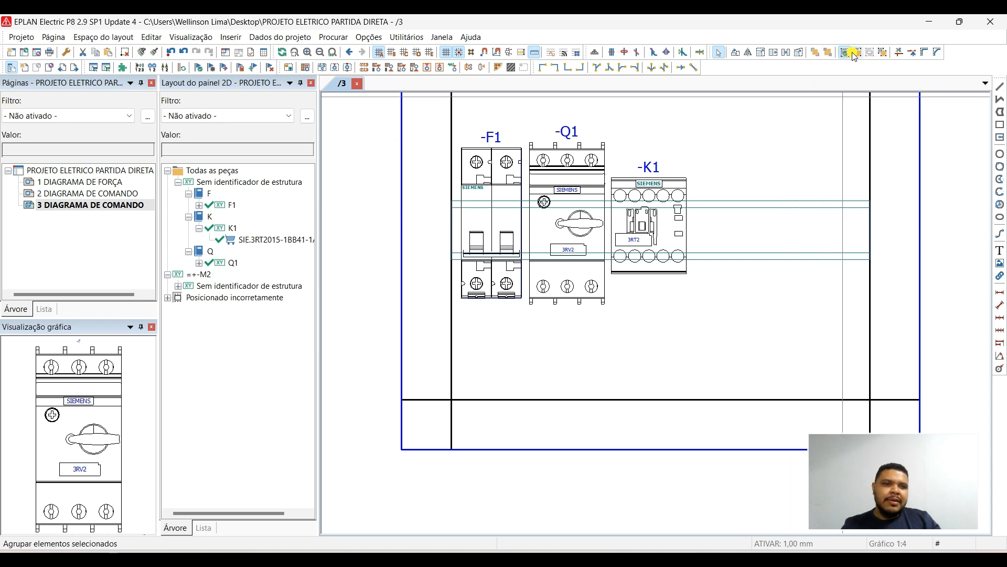
click(885, 52)
click(783, 255)
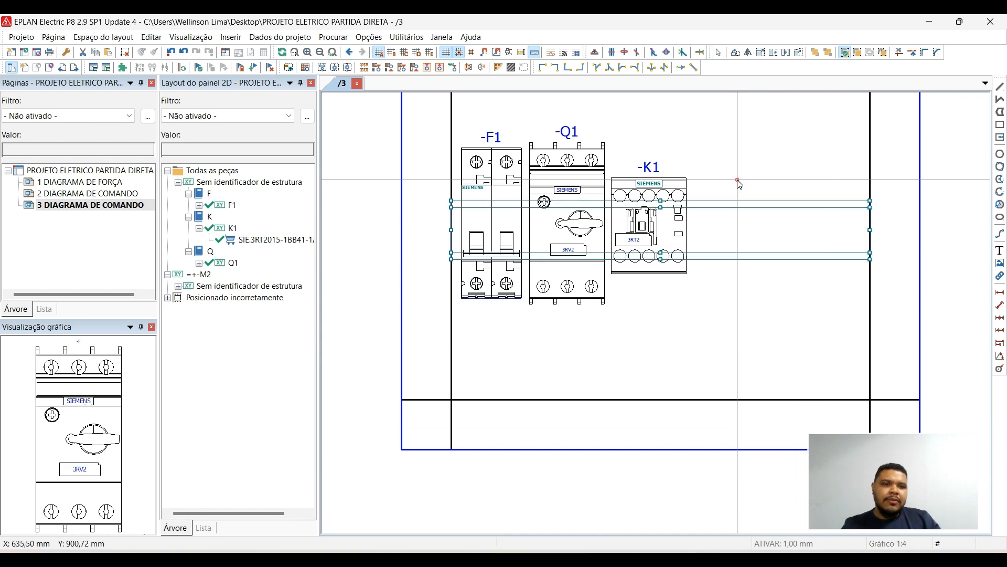
click(829, 54)
scroll(485, 196, up, 3)
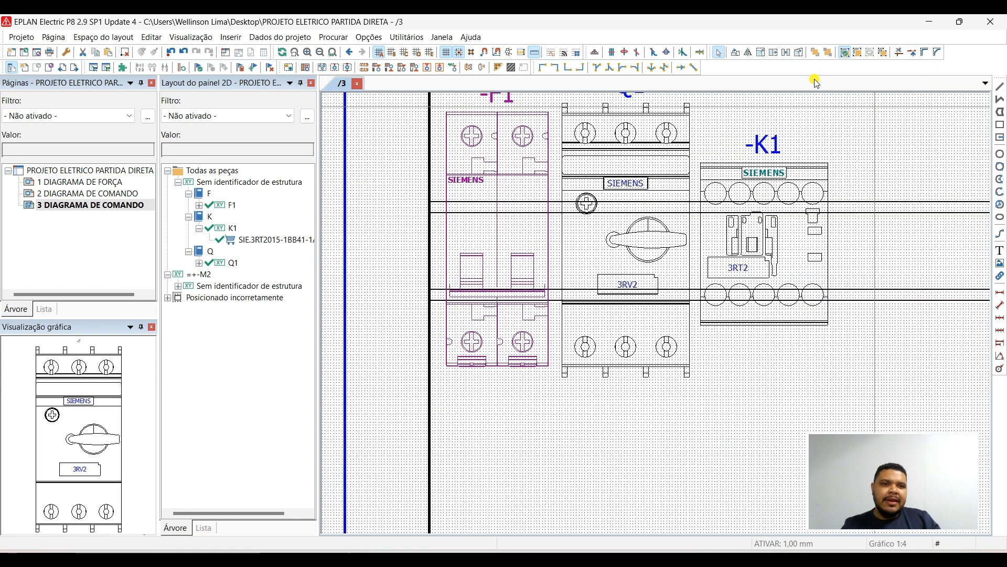
Trim away the upper and lower rail line sections that run across F1, keeping the gap between F1 and Q1.
click(899, 54)
scroll(546, 210, up, 3)
click(440, 179)
click(438, 197)
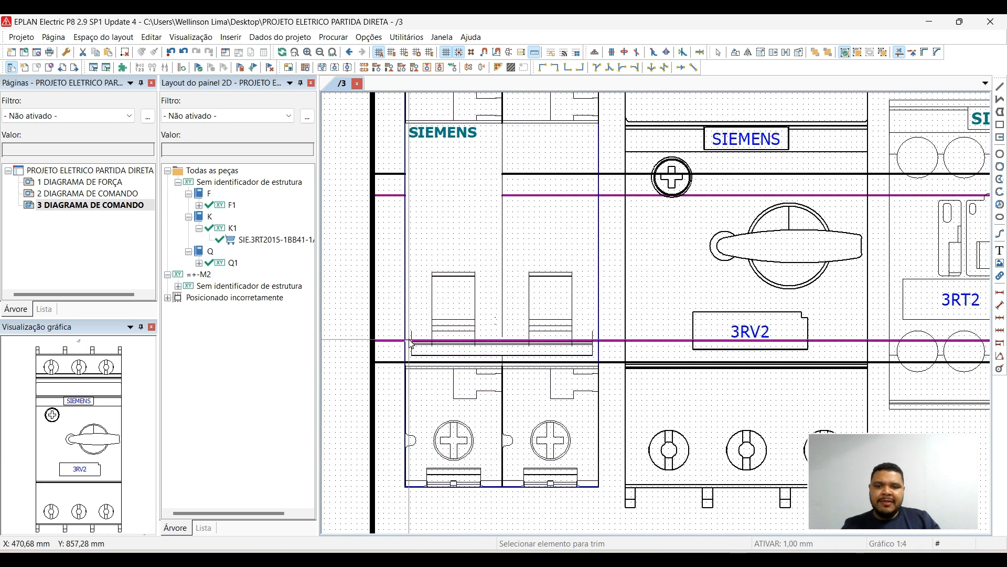
click(546, 363)
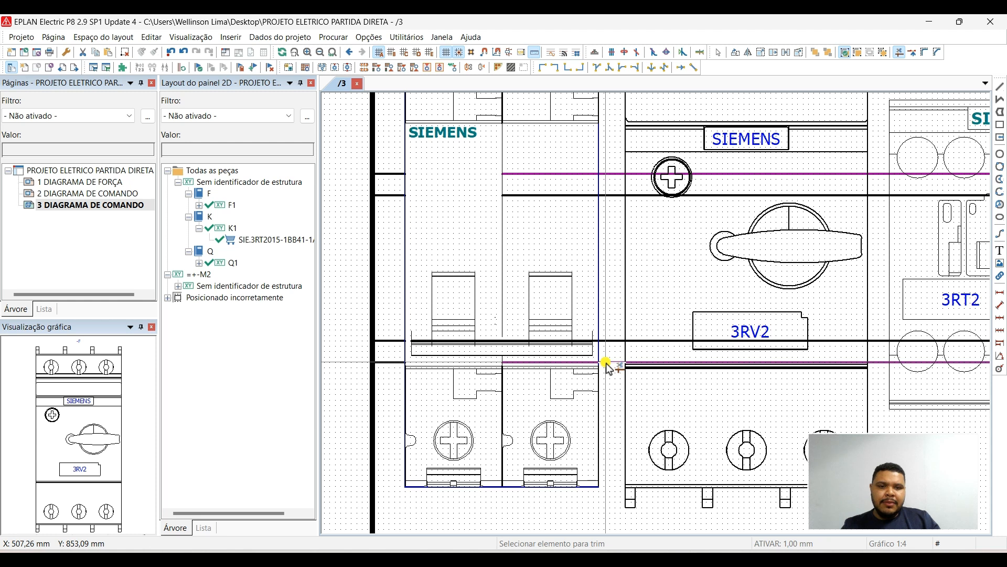
click(594, 339)
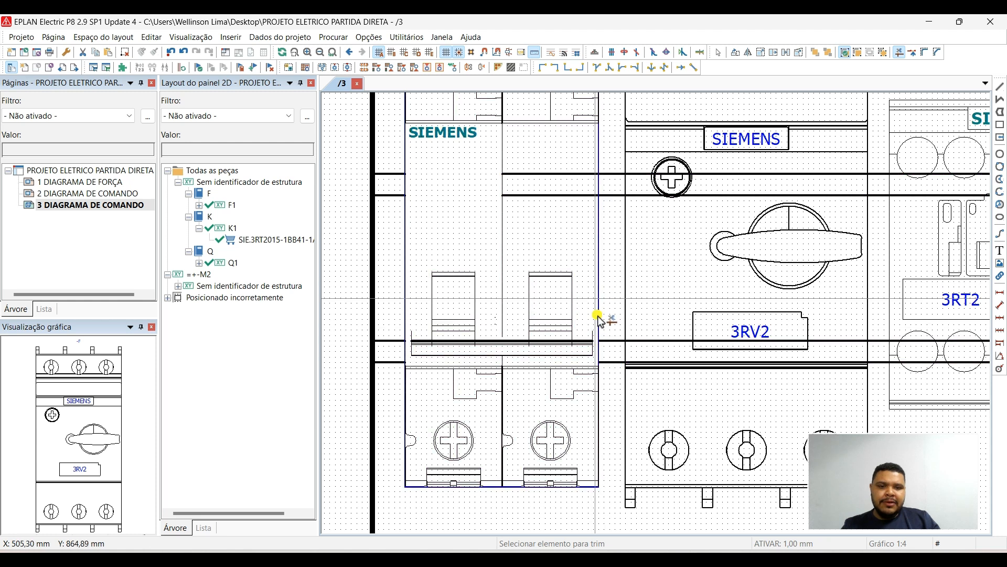
click(589, 175)
click(589, 175)
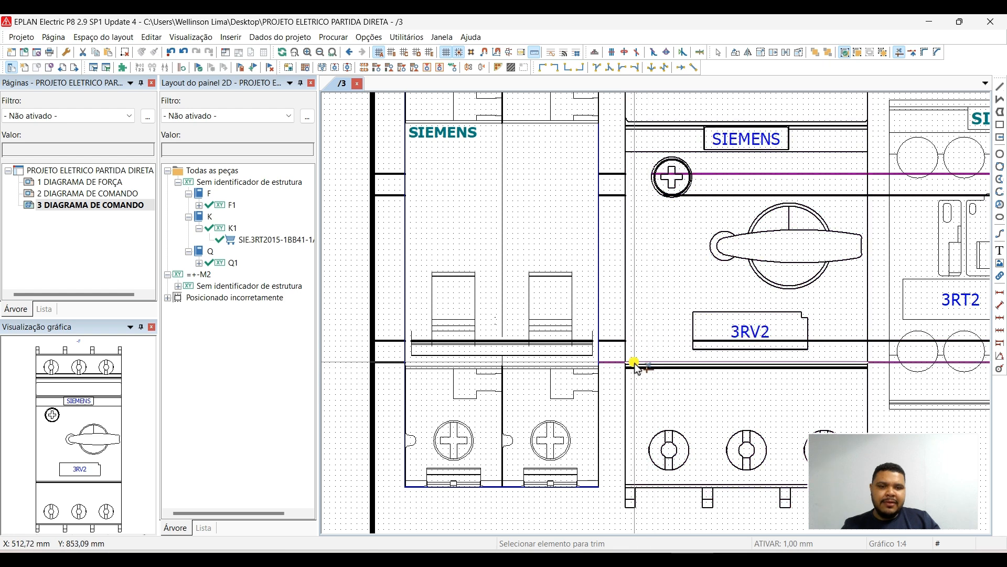
scroll(638, 362, up, 4)
click(598, 362)
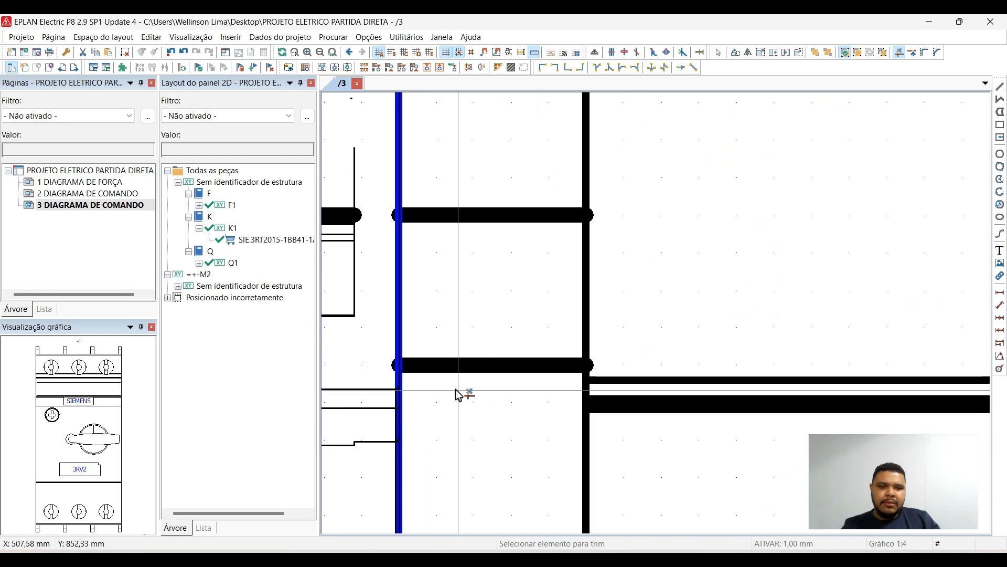
Trim the upper and lower rail lines where they enter K1 from the side facing Q1.
scroll(652, 202, down, 4)
middle_drag(652, 202, 485, 369)
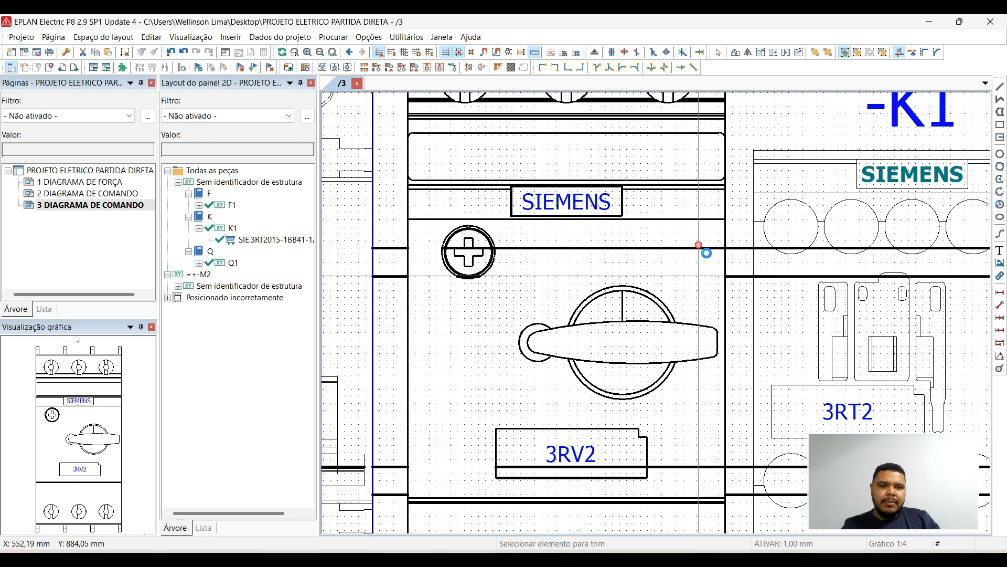
scroll(544, 223, down, 2)
scroll(826, 205, up, 4)
click(461, 233)
click(466, 266)
middle_drag(479, 394, 500, 230)
click(479, 325)
click(476, 357)
scroll(480, 450, down, 1)
scroll(583, 430, up, 1)
Trim the rail lines at K1's right edge and delete the leftover line segments inside K1.
click(711, 381)
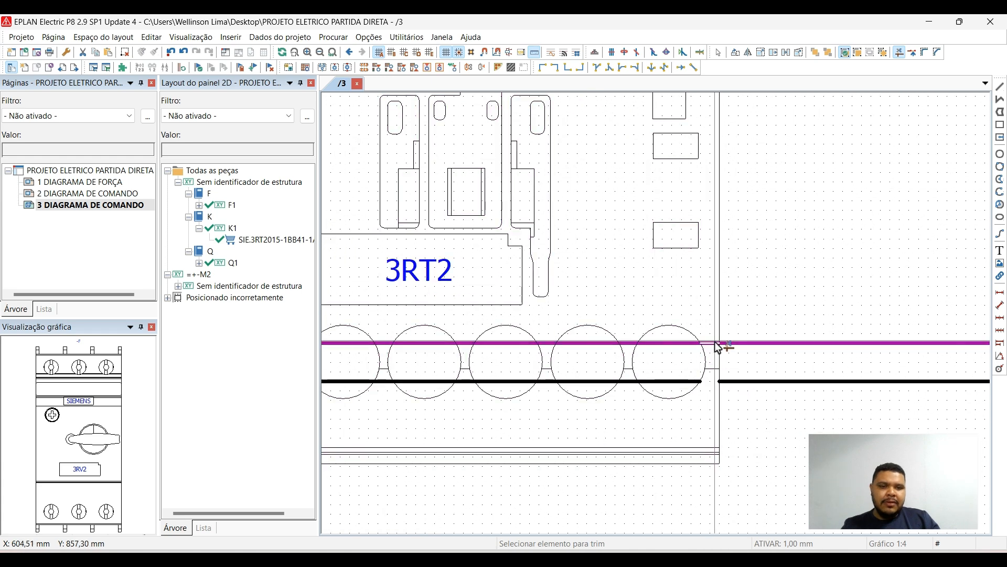
middle_drag(712, 320, 684, 511)
scroll(685, 511, up, 1)
click(684, 265)
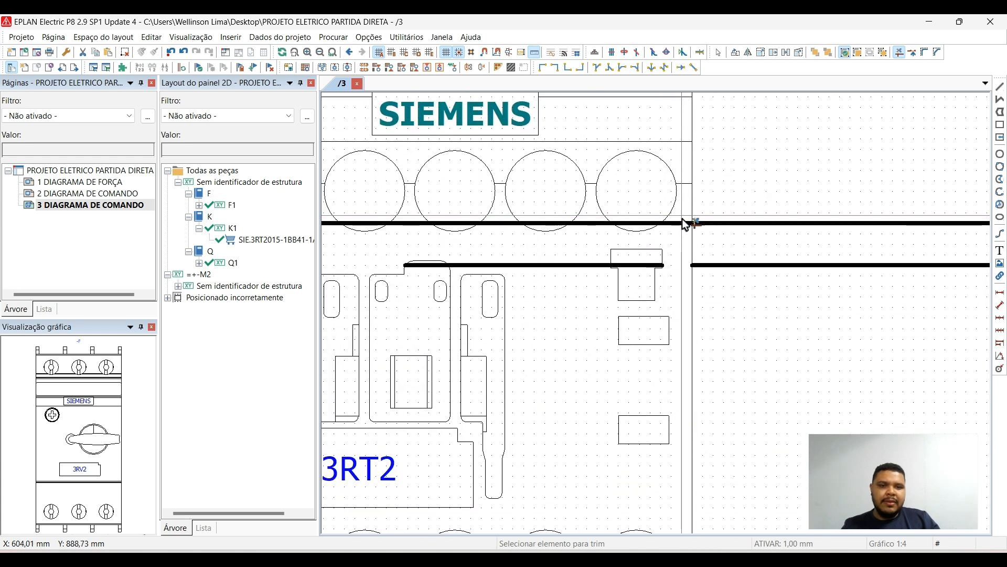
scroll(685, 230, down, 2)
key(Escape)
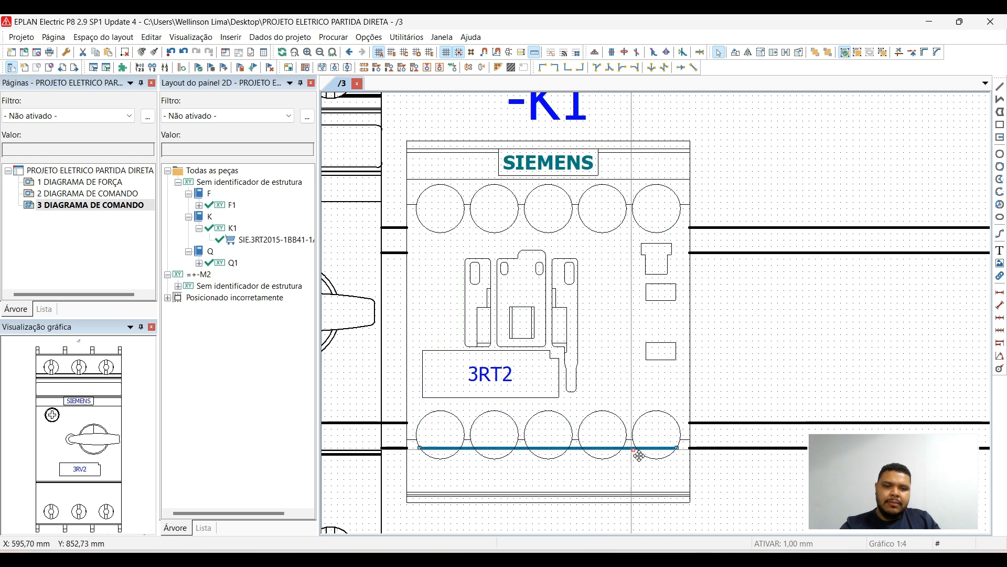
scroll(560, 356, down, 2)
middle_drag(527, 315, 674, 322)
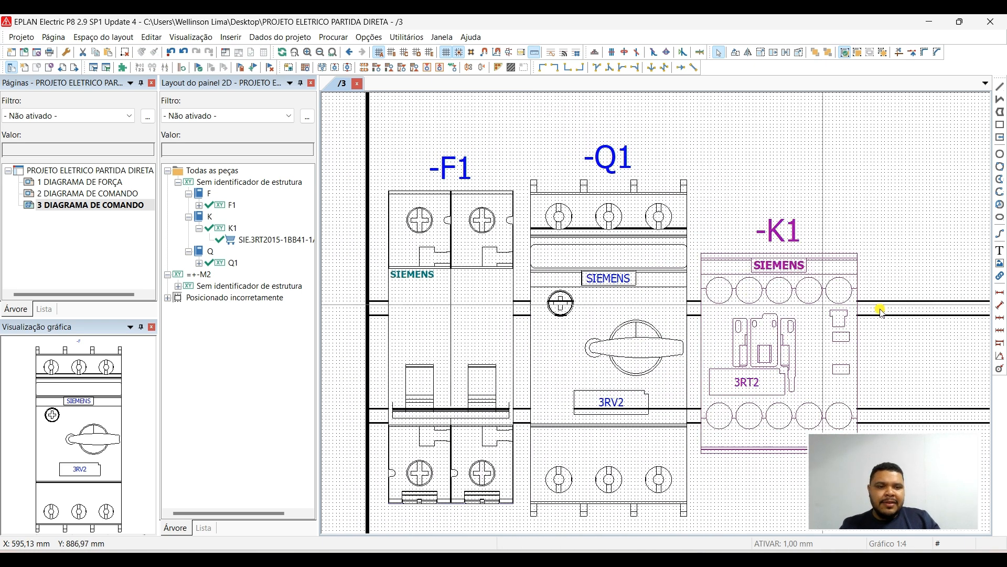
Remove the leftover rail line segments crossing Q1's screw and 3RV2 label, and the one crossing F1.
scroll(556, 299, up, 3)
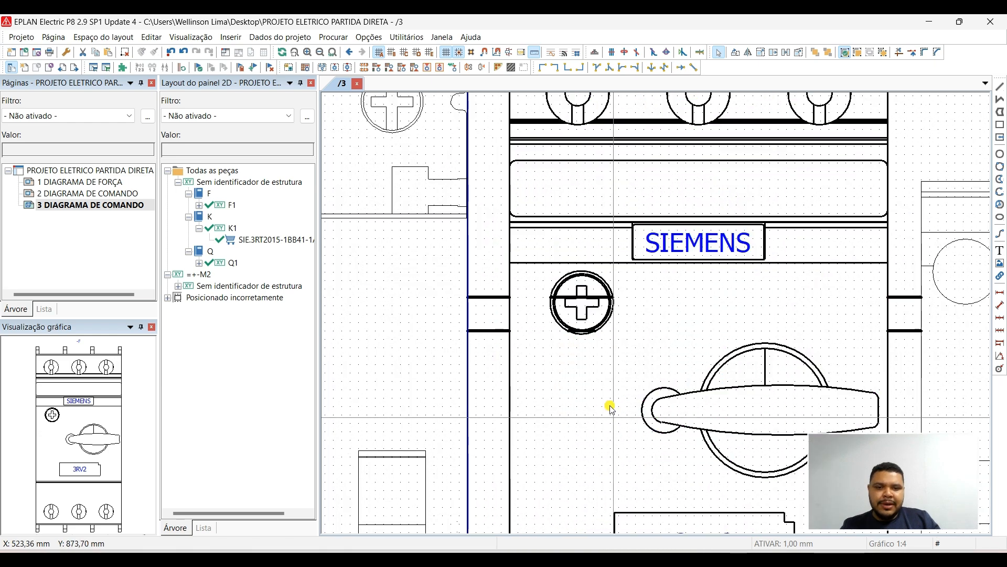
scroll(546, 213, up, 2)
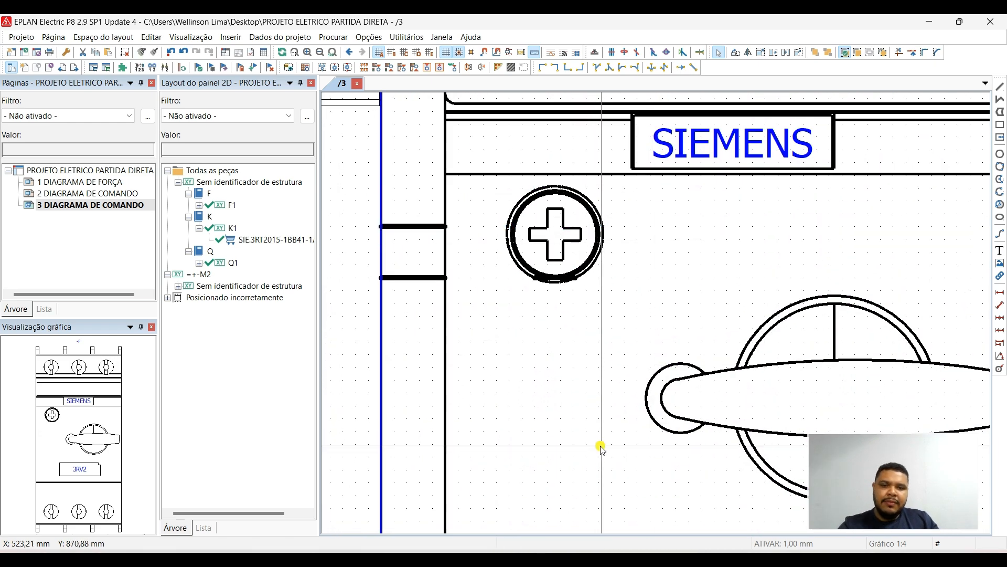
middle_drag(601, 446, 569, 160)
scroll(566, 160, down, 2)
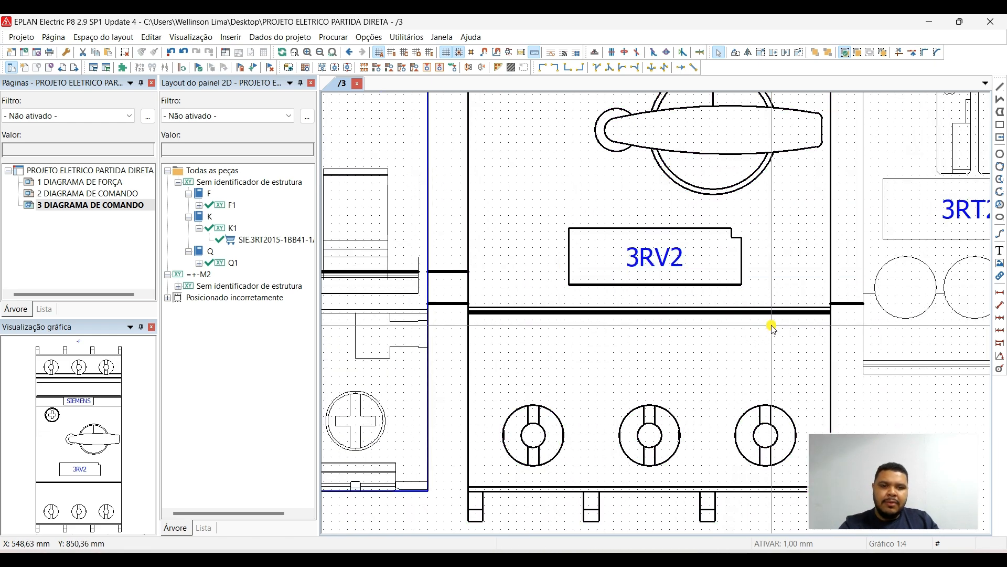
click(911, 53)
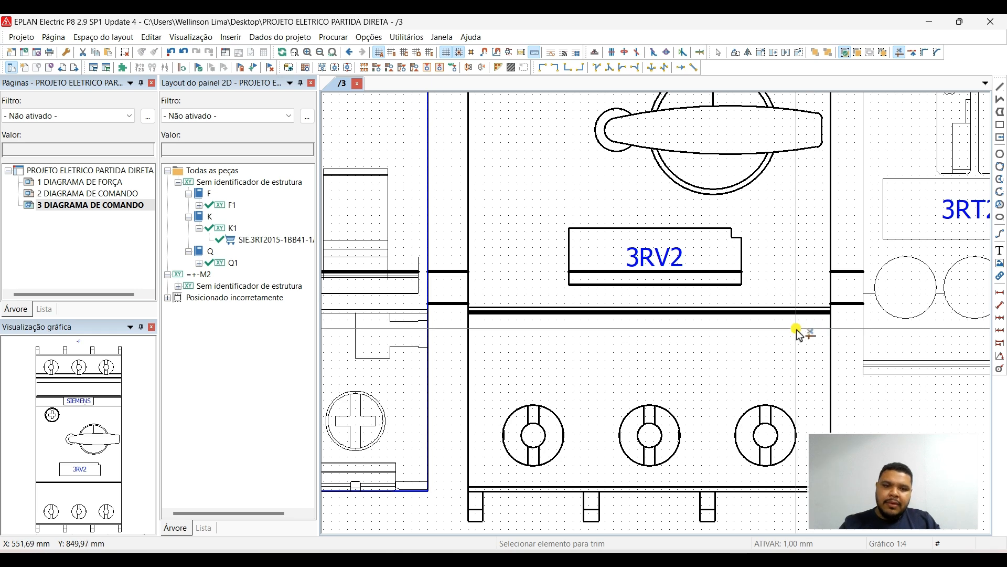
key(Delete)
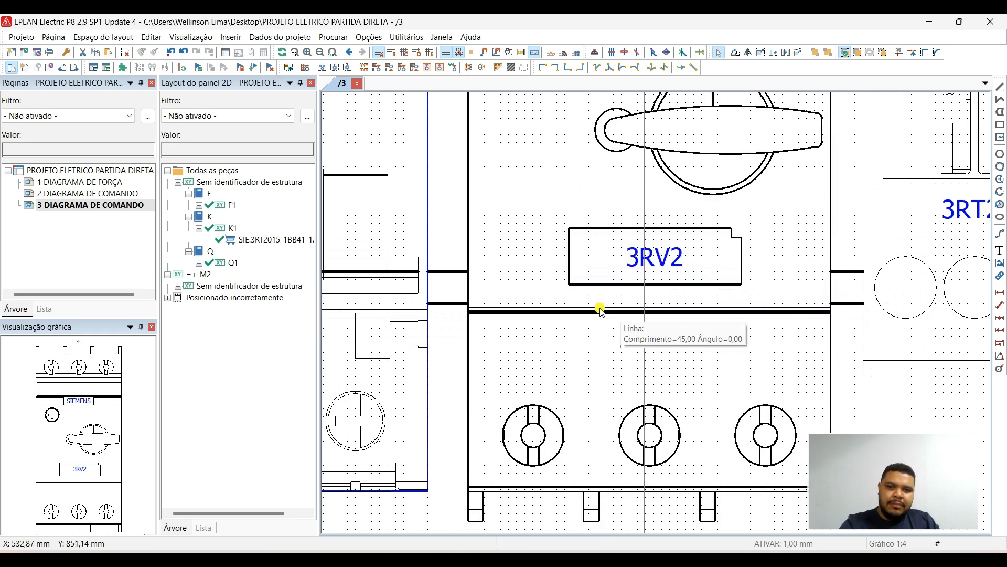
scroll(604, 310, up, 3)
scroll(711, 374, down, 3)
scroll(452, 329, down, 3)
scroll(510, 308, up, 3)
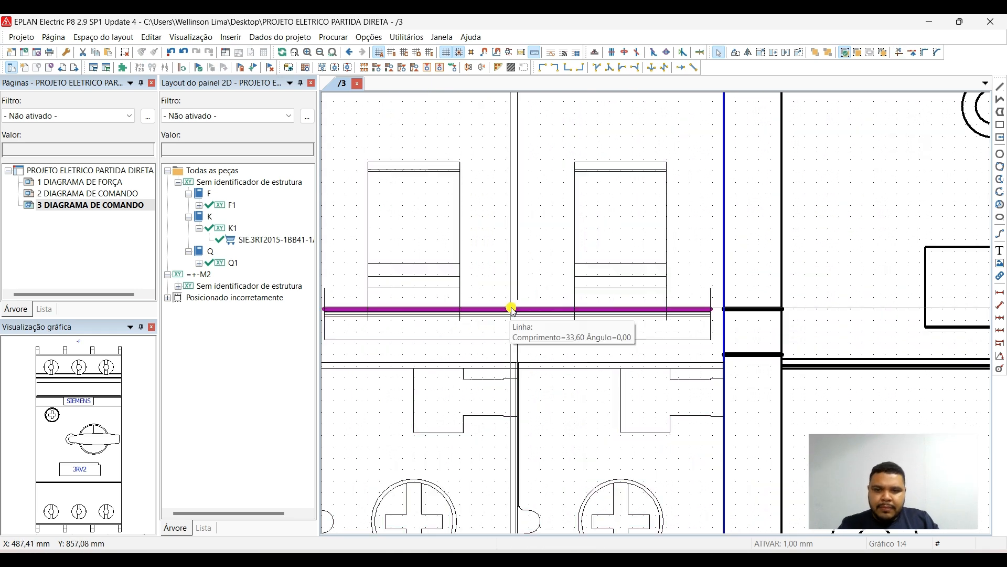
scroll(621, 269, down, 6)
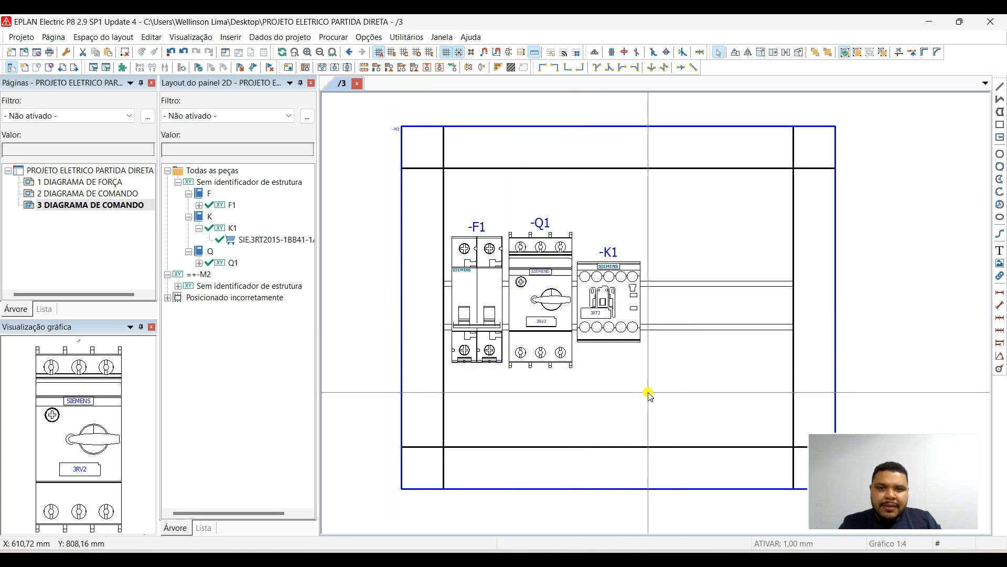
Trim the overlapping duct lines at the four corners of the mounting panel, leaving a single inner rectangle.
middle_drag(648, 393, 625, 384)
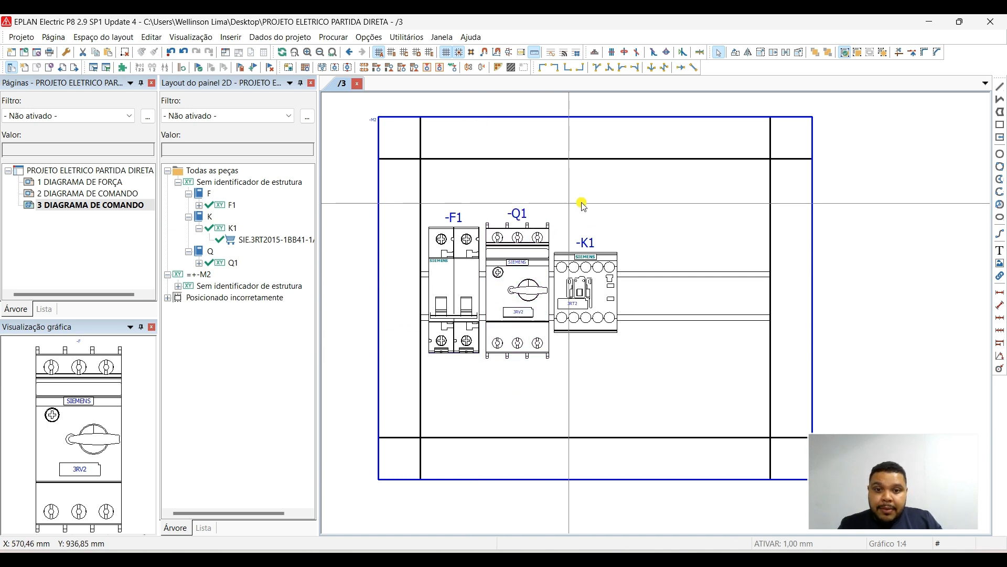
middle_drag(649, 293, 636, 305)
scroll(895, 218, down, 2)
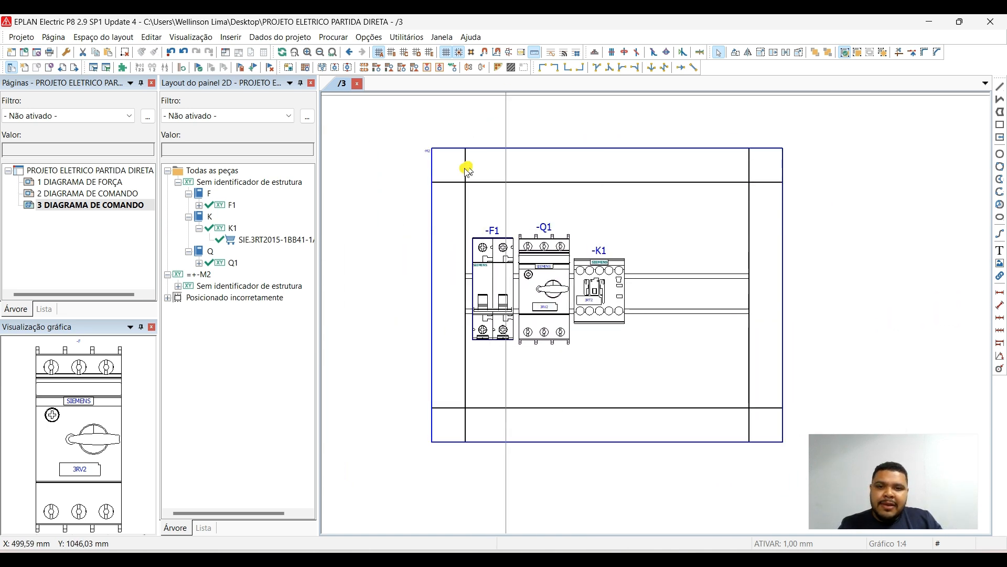
click(900, 56)
scroll(409, 201, up, 4)
click(478, 132)
scroll(347, 265, down, 3)
middle_drag(783, 225, 596, 223)
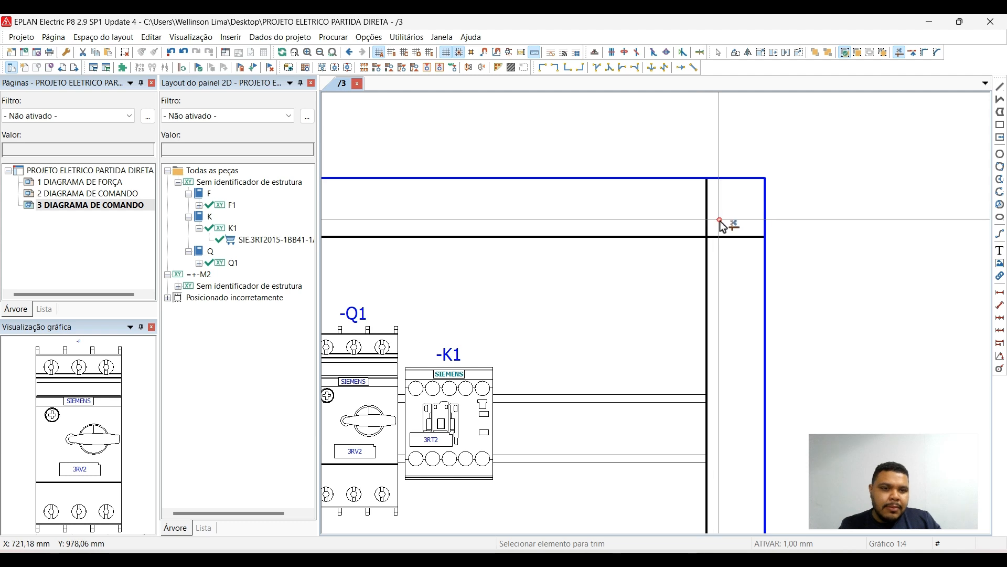
ctrl+scroll(731, 393, down, 5)
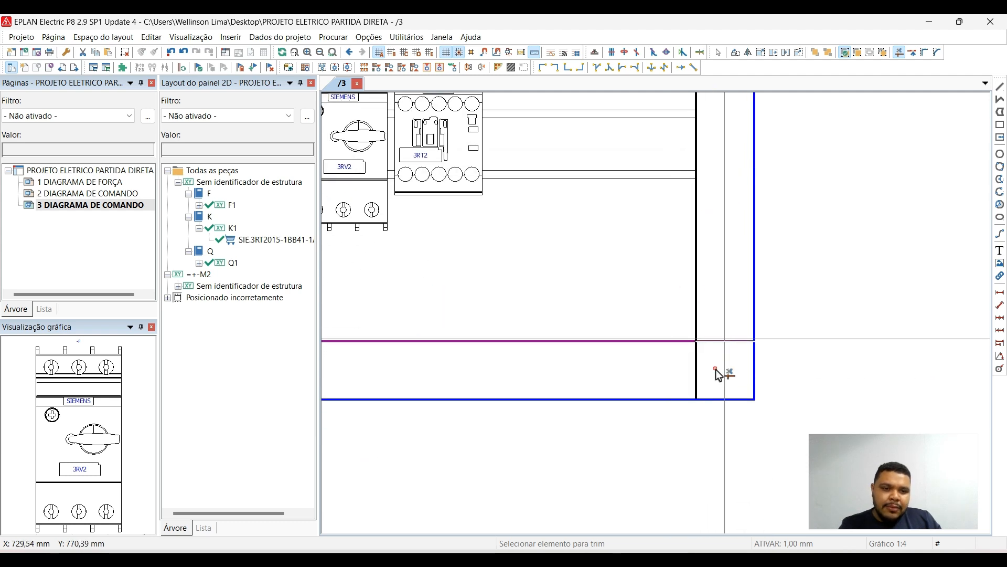
scroll(693, 387, down, 3)
scroll(506, 378, up, 3)
click(528, 388)
scroll(424, 437, down, 3)
key(Escape)
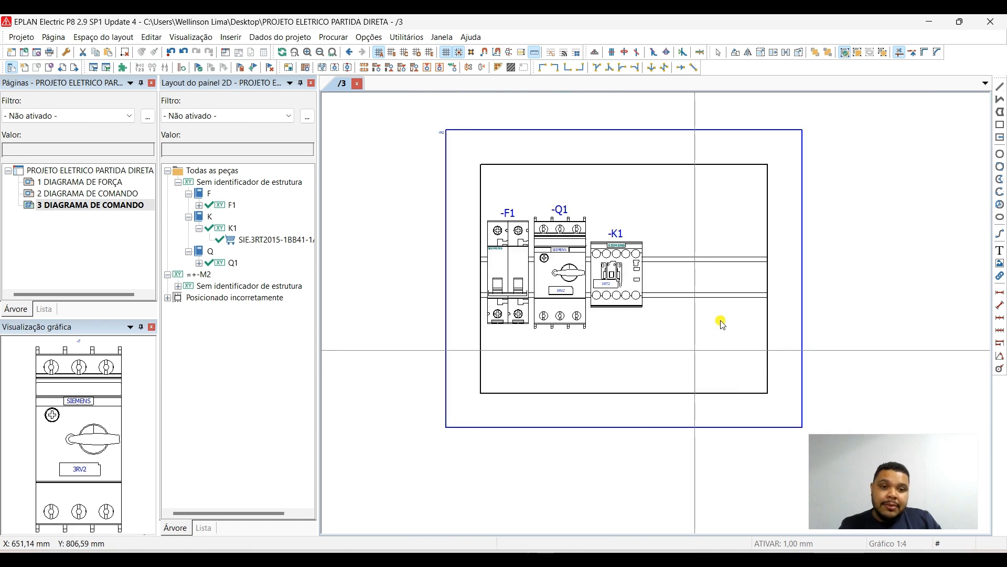
Draw a diagonal line about 42 mm long joining the inner and outer upper-right corners of the duct frame.
click(1000, 87)
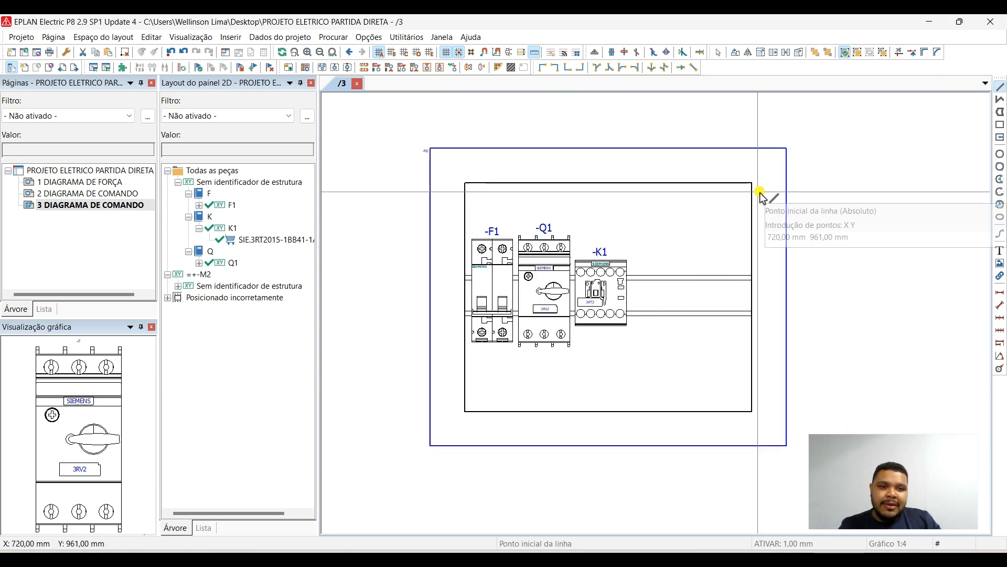
scroll(768, 173, up, 4)
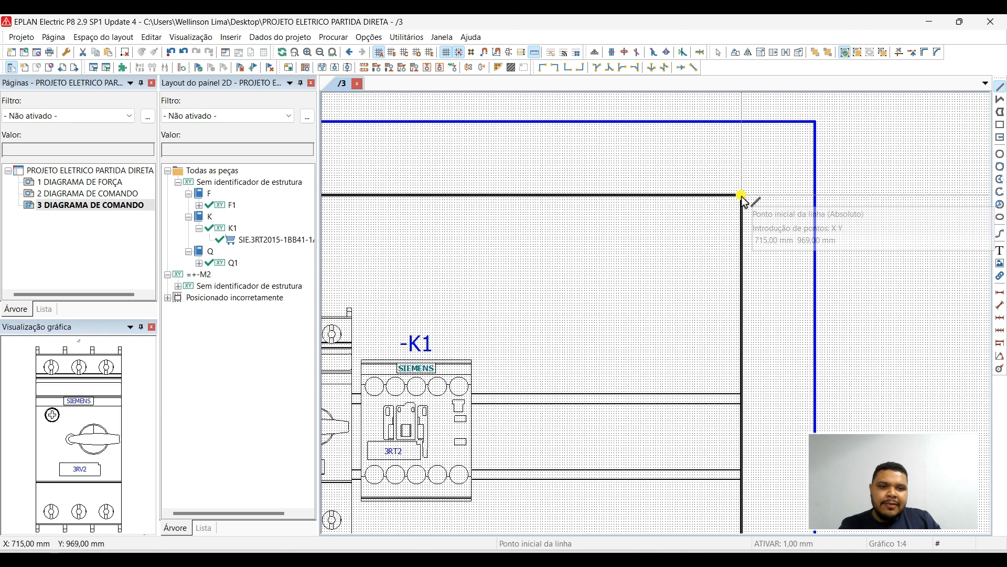
scroll(742, 196, up, 4)
click(742, 195)
scroll(422, 385, down, 2)
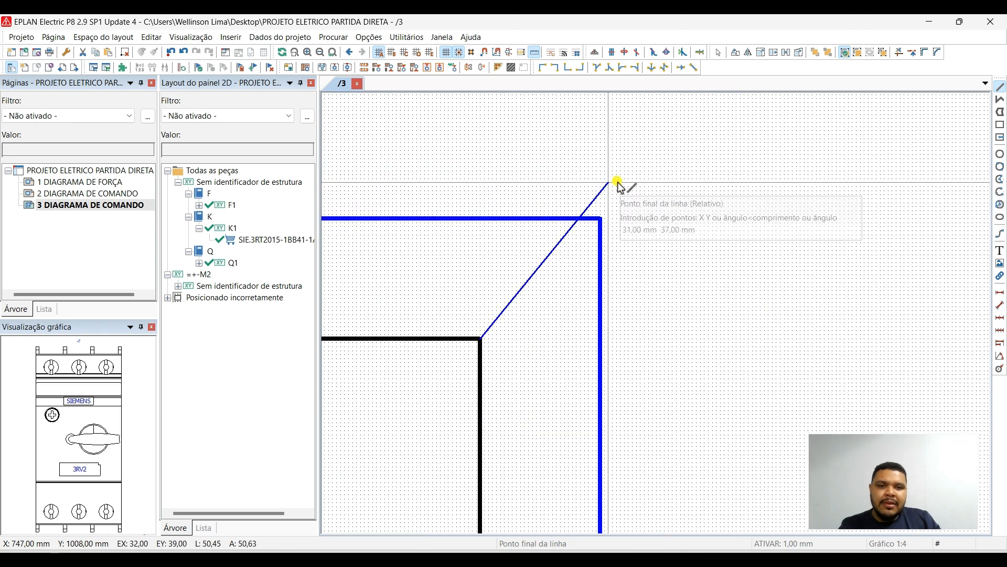
scroll(607, 199, up, 3)
scroll(719, 200, down, 3)
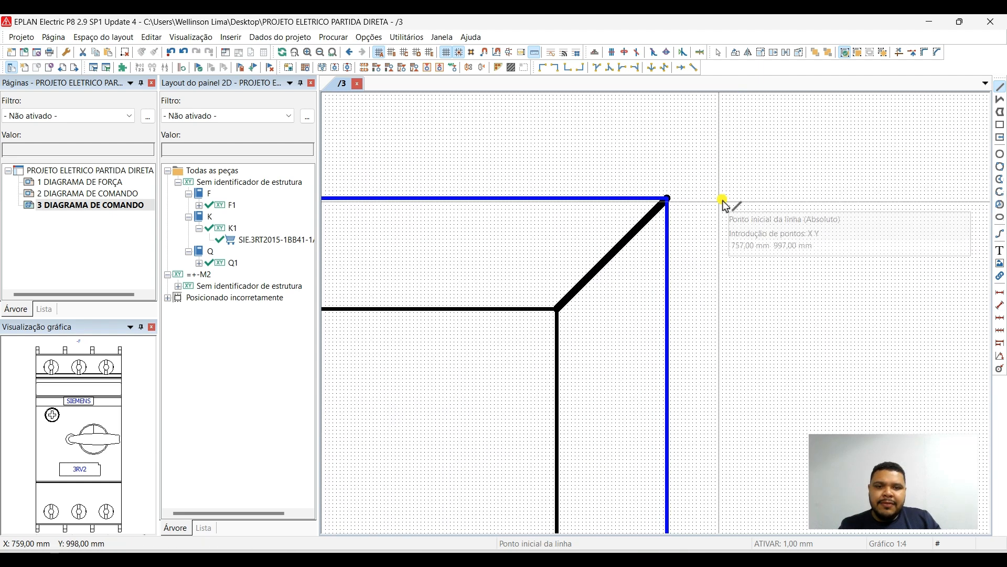
scroll(605, 217, up, 3)
click(722, 239)
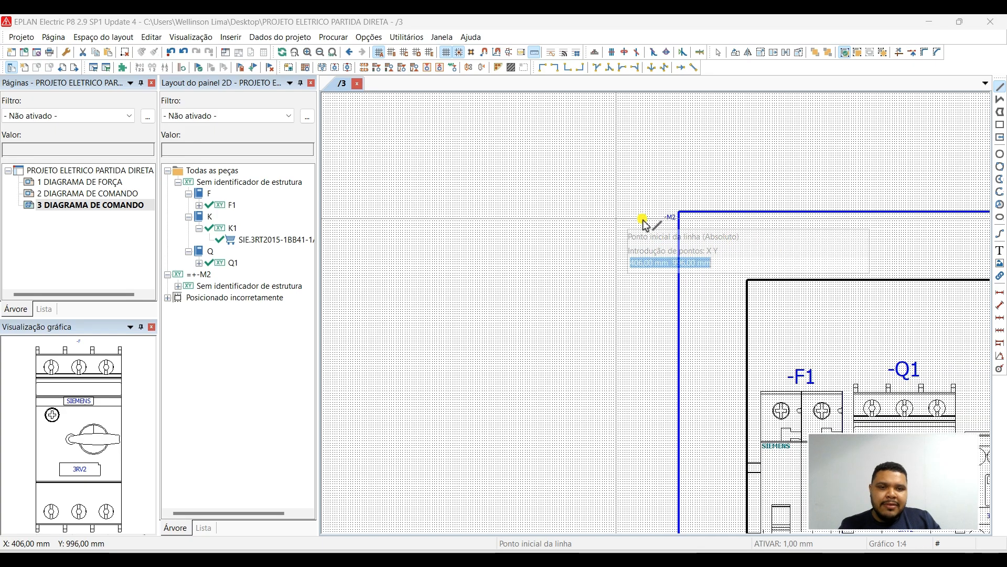
Draw a diagonal line from the panel's outer upper-left corner to the inner duct corner.
scroll(661, 221, up, 3)
click(679, 212)
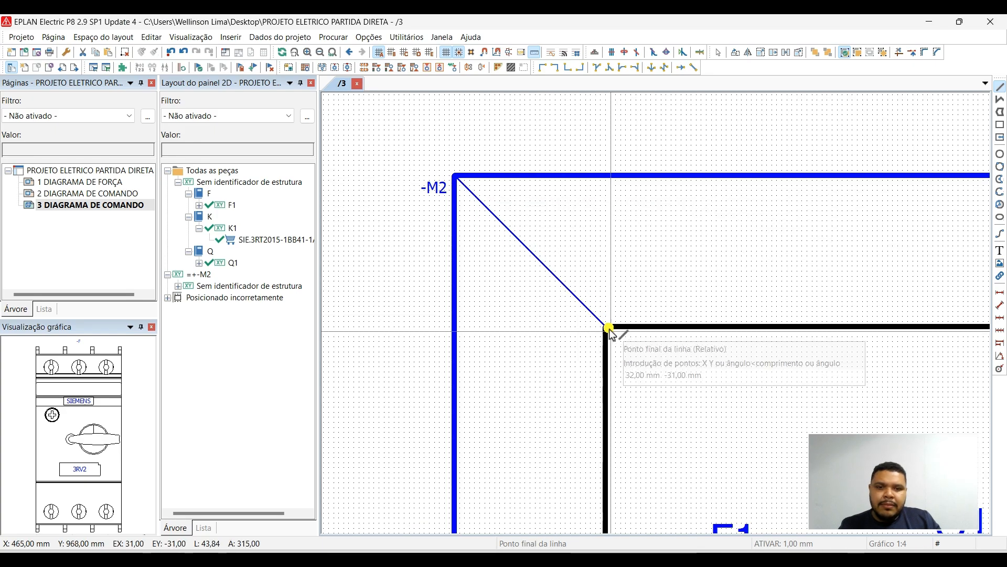
click(607, 330)
key(Escape)
Set the line thickness of the upper-right corner diagonal to 0,25 mm.
scroll(497, 252, down, 3)
scroll(767, 306, up, 2)
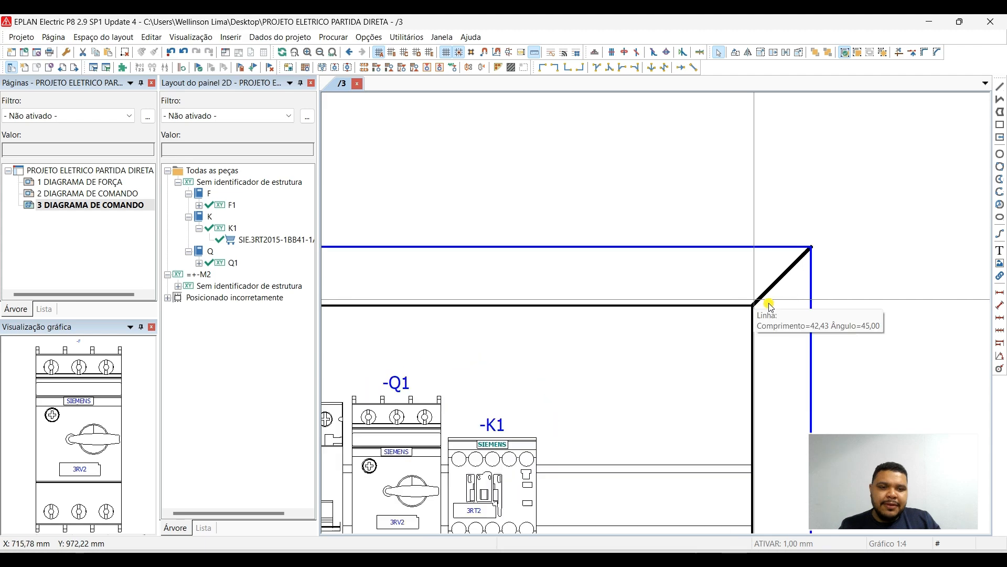
scroll(767, 306, up, 2)
double_click(782, 268)
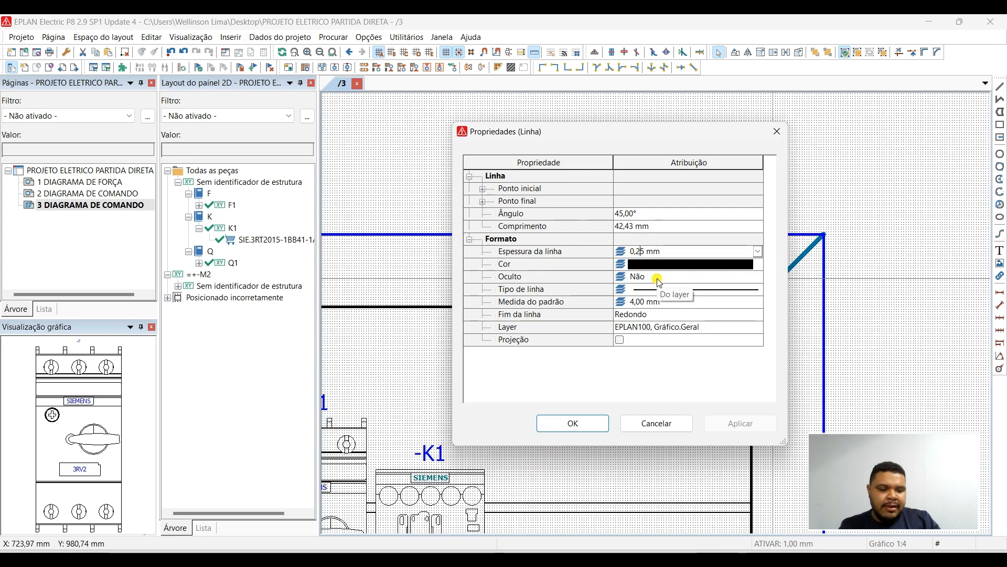
key(Escape)
scroll(851, 237, up, 4)
scroll(749, 215, down, 2)
Copy the upper-right diagonal and place the copy across the lower-left corner of the duct frame.
click(714, 260)
scroll(911, 204, down, 2)
key(ctrl+c)
key(ctrl+v)
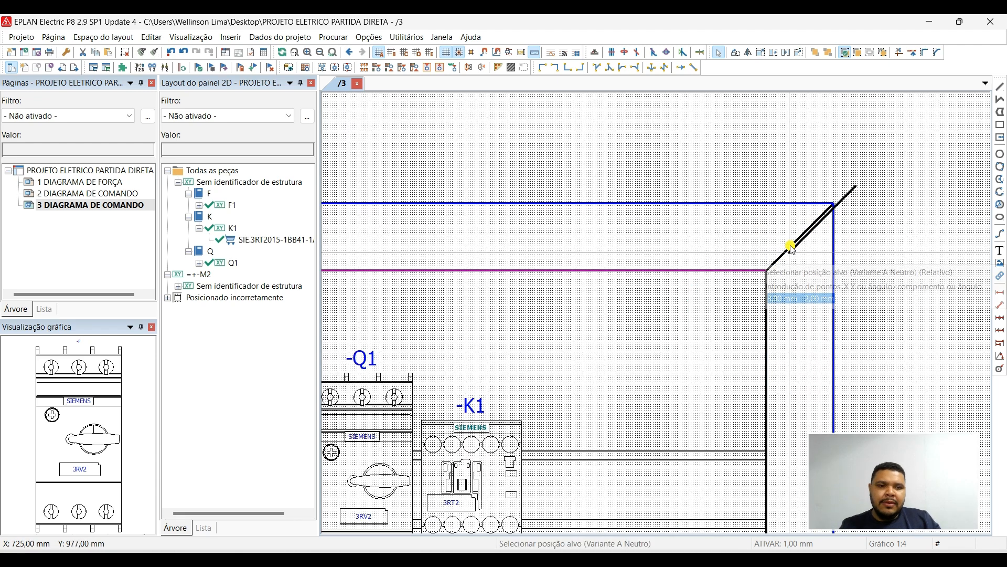
scroll(796, 228, down, 3)
middle_drag(486, 525, 547, 386)
scroll(545, 383, up, 7)
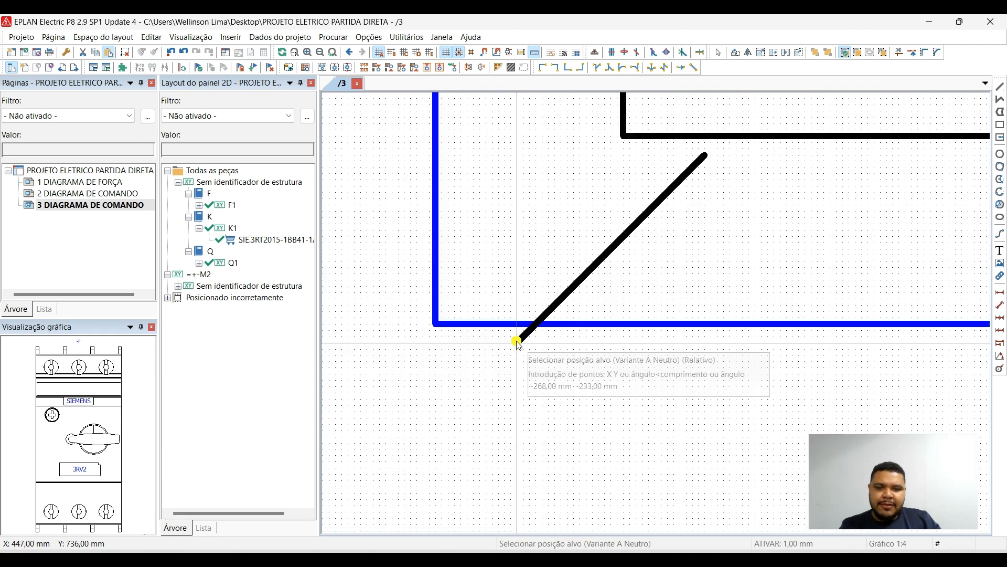
click(435, 322)
scroll(508, 451, down, 2)
key(Escape)
Reduce the upper-left corner diagonal's line thickness to match the upper-right diagonal.
scroll(435, 445, down, 3)
middle_drag(580, 263, 542, 407)
scroll(418, 232, up, 2)
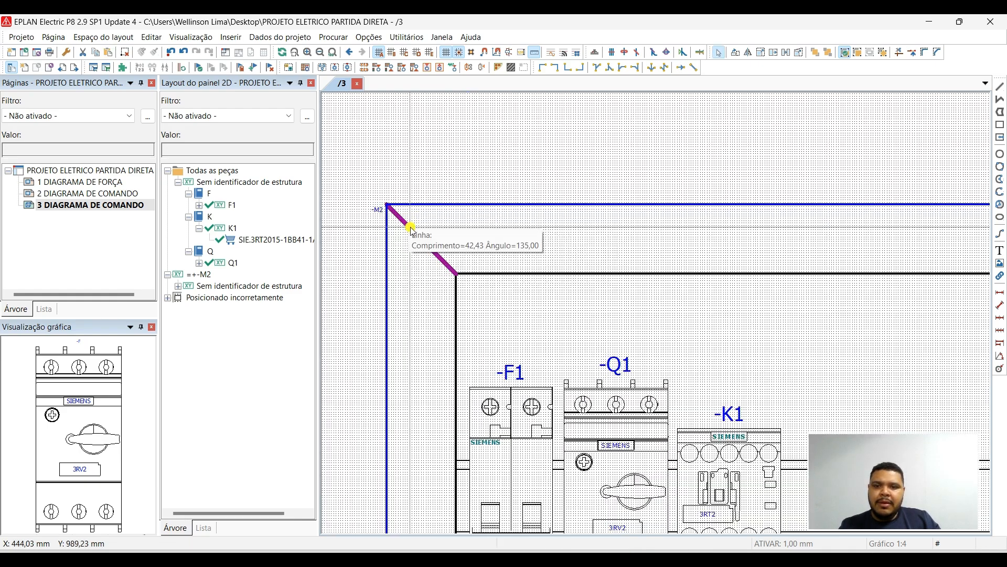
double_click(433, 251)
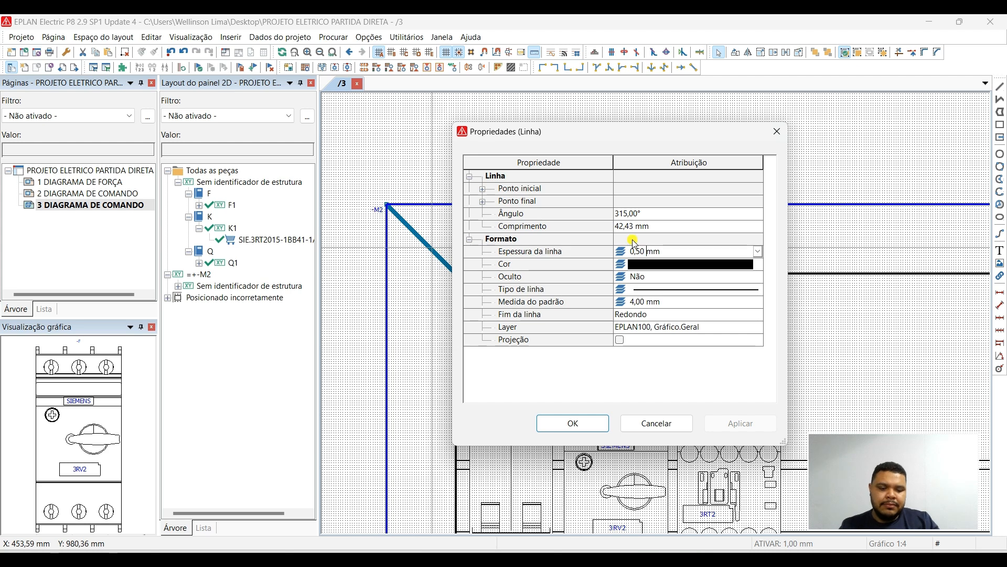
key(Return)
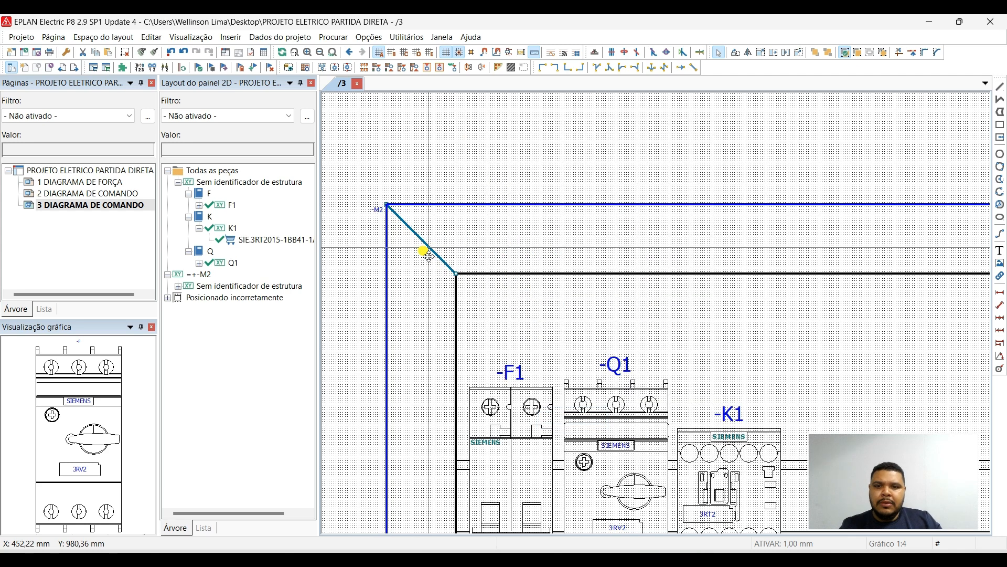
Copy the upper-left corner diagonal and place the copy across the lower-right corner of the duct frame.
scroll(350, 160, down, 2)
scroll(647, 443, up, 5)
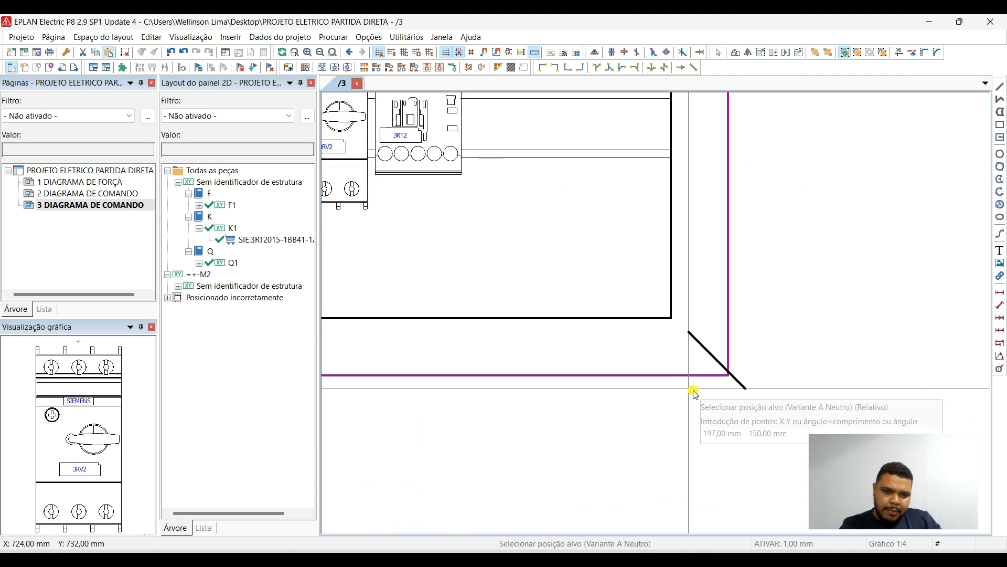
click(641, 366)
scroll(697, 368, down, 6)
middle_drag(682, 326, 609, 331)
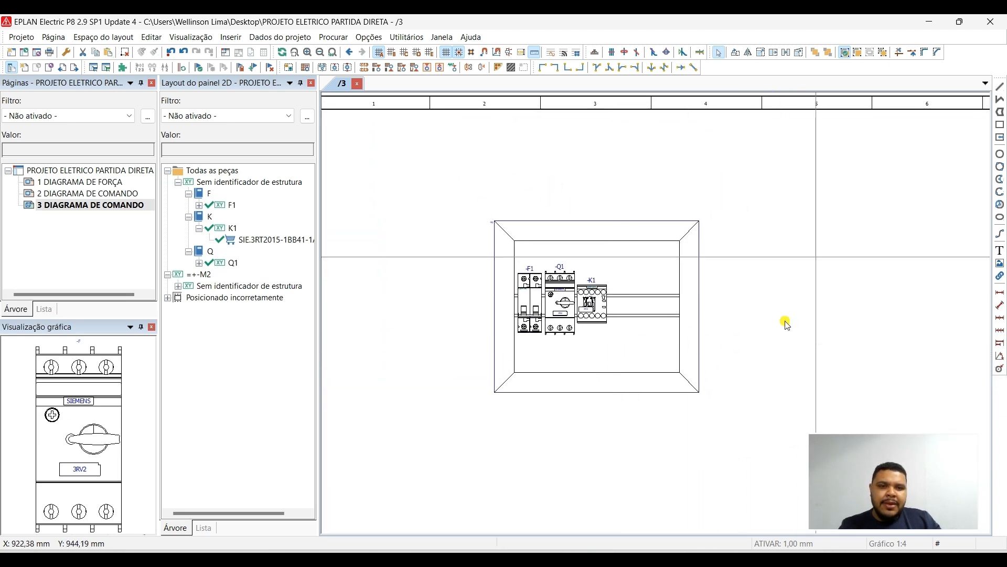
Examine the mitred duct frame's corners and outer border, and check how the whole panel layout sits on the page.
scroll(752, 325, up, 2)
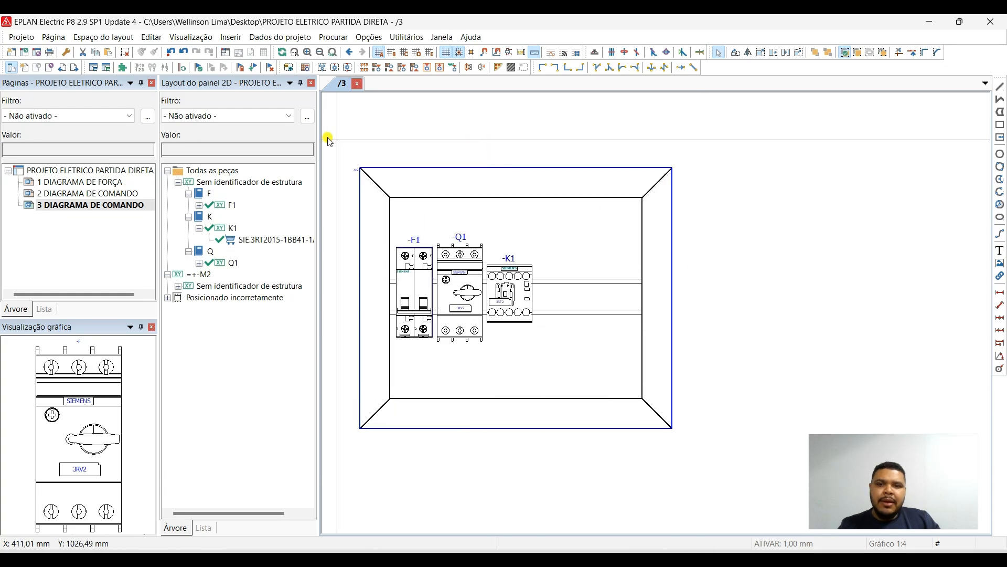
scroll(494, 187, up, 3)
scroll(466, 198, up, 1)
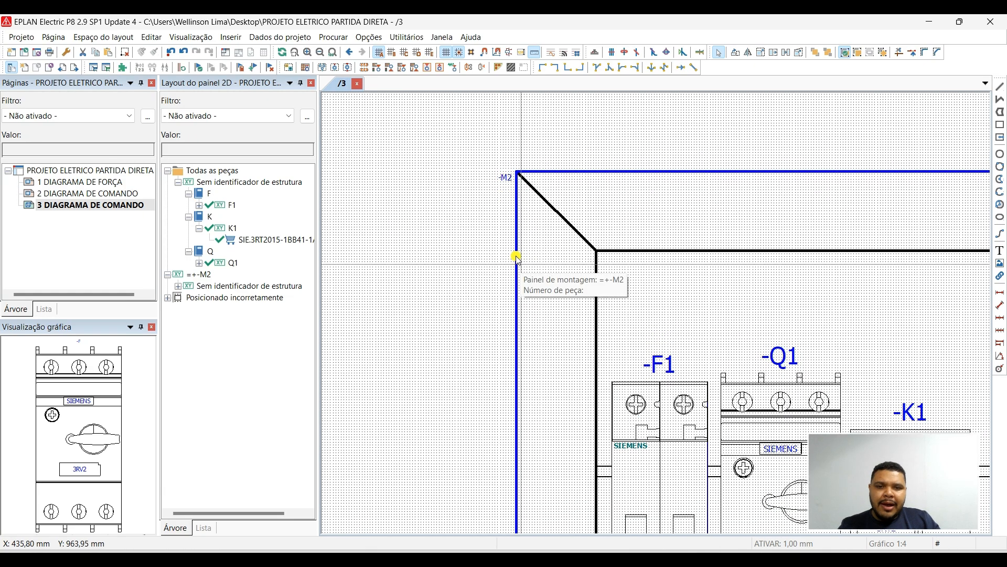
scroll(503, 174, up, 4)
scroll(333, 257, down, 2)
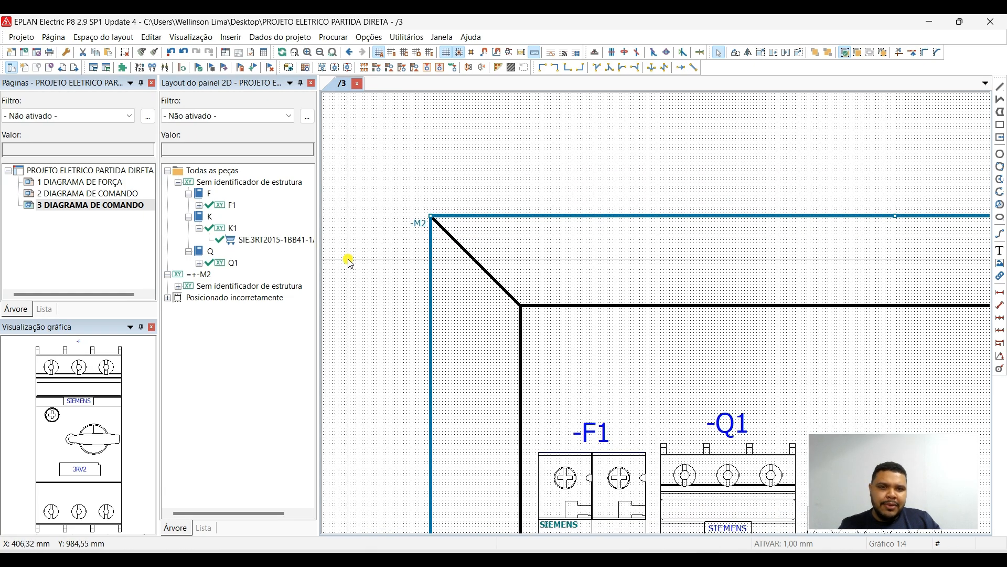
middle_drag(849, 96, 807, 112)
scroll(415, 170, down, 2)
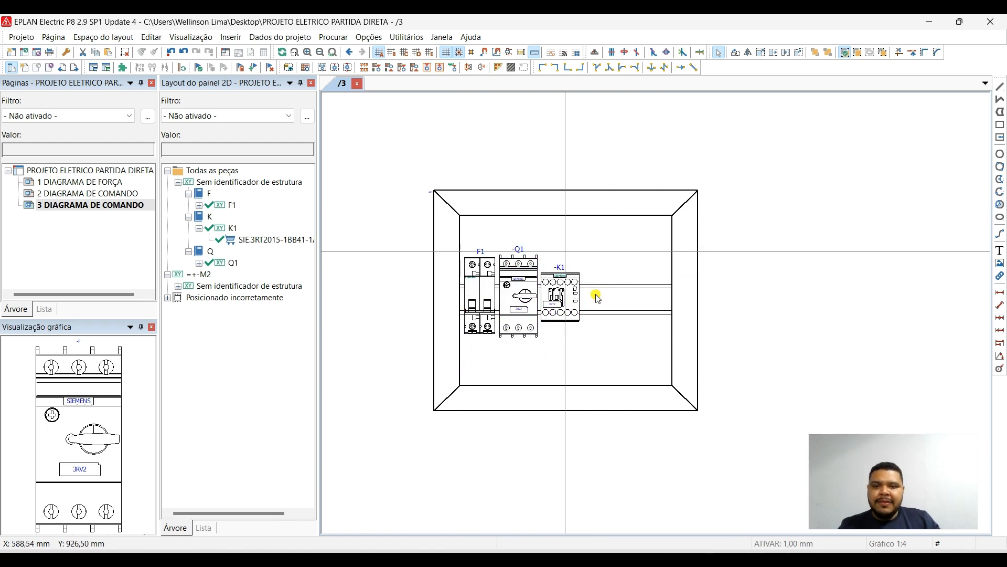
scroll(362, 281, down, 1)
scroll(540, 351, down, 1)
middle_drag(619, 421, 658, 423)
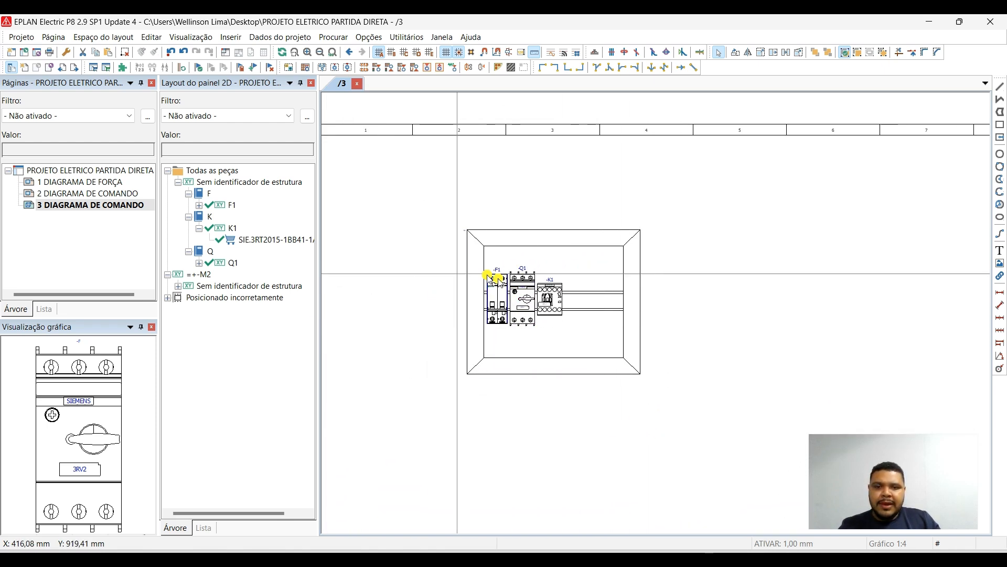
middle_drag(696, 373, 659, 364)
scroll(404, 325, down, 1)
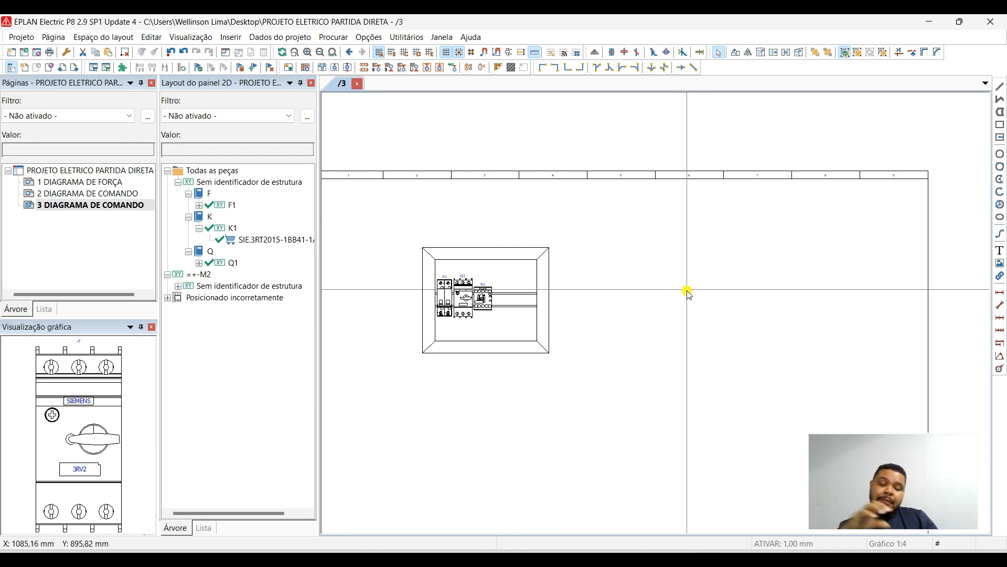
middle_drag(546, 368, 570, 287)
scroll(656, 288, down, 1)
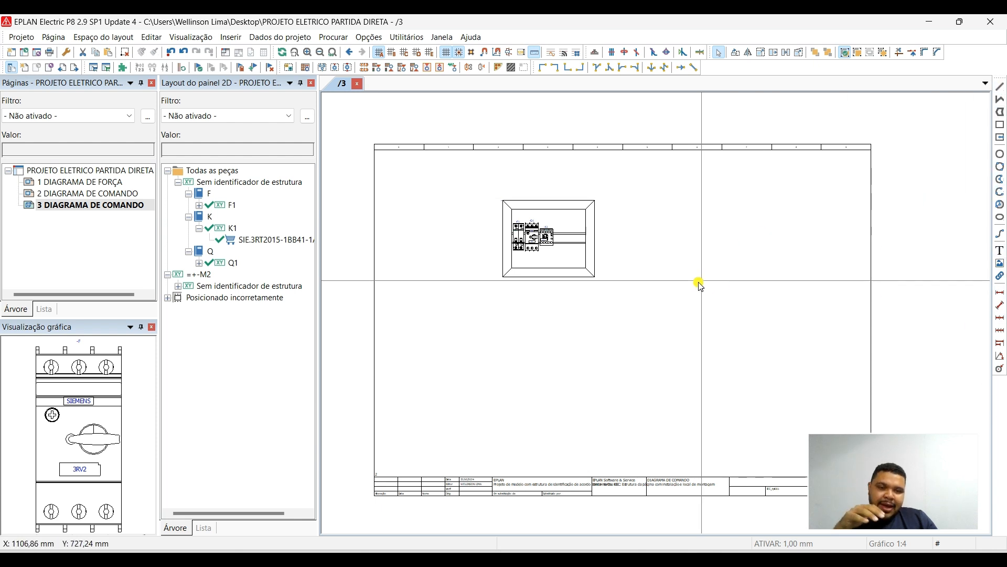
Dimension the inner duct frame's height with a vertical linear dimension placed to the right of the panel.
click(1000, 292)
scroll(512, 212, up, 4)
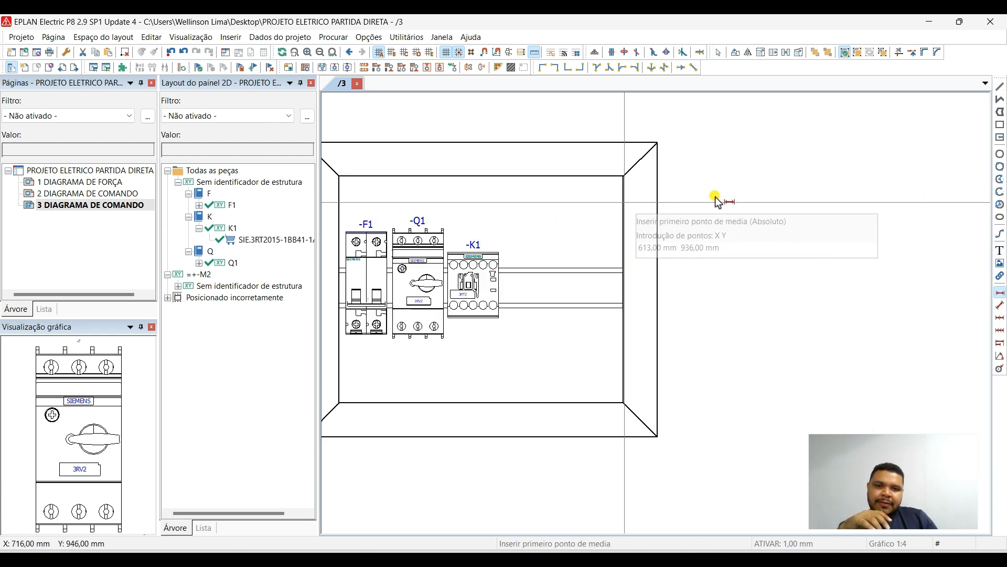
click(677, 168)
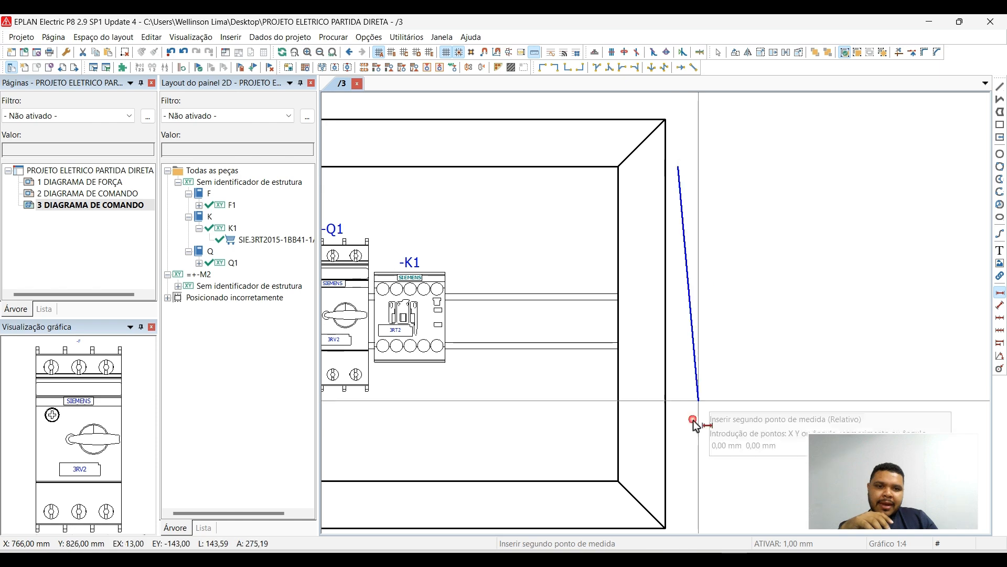
middle_drag(678, 438, 655, 317)
scroll(649, 364, up, 2)
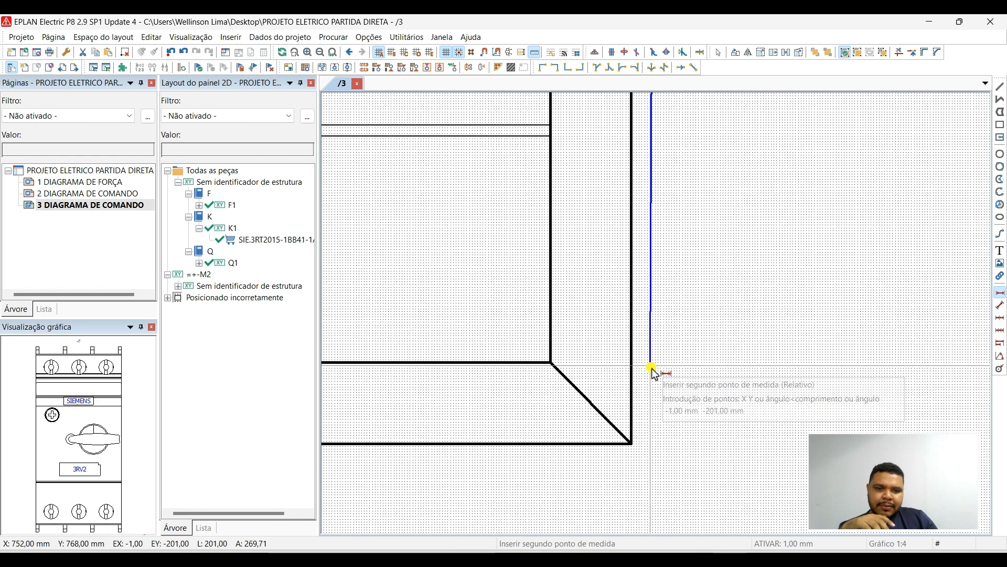
click(653, 362)
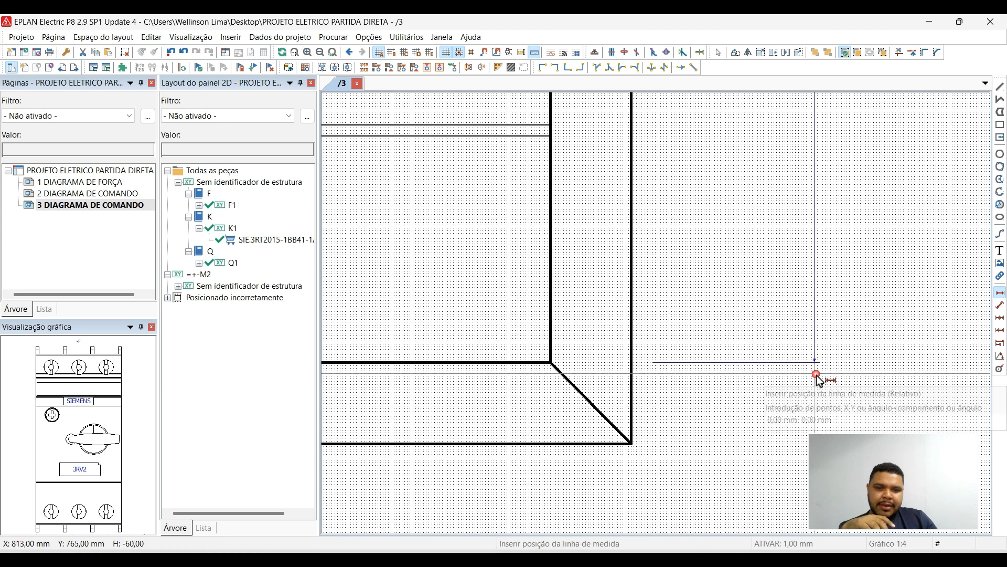
click(743, 368)
scroll(787, 314, down, 4)
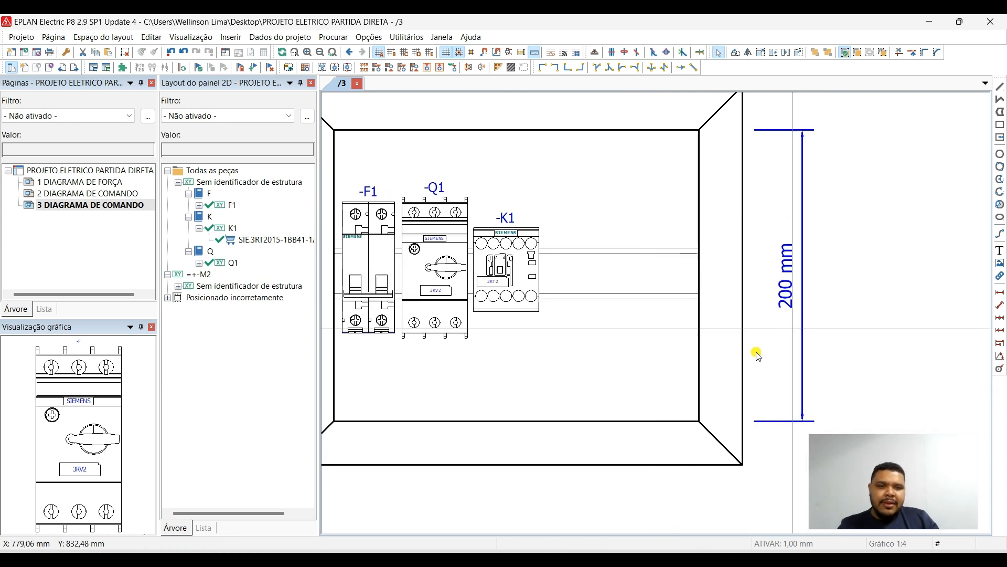
key(Escape)
Dimension the inner duct frame's width with a horizontal linear dimension placed above the panel.
click(999, 292)
middle_drag(383, 136, 444, 238)
scroll(444, 238, up, 4)
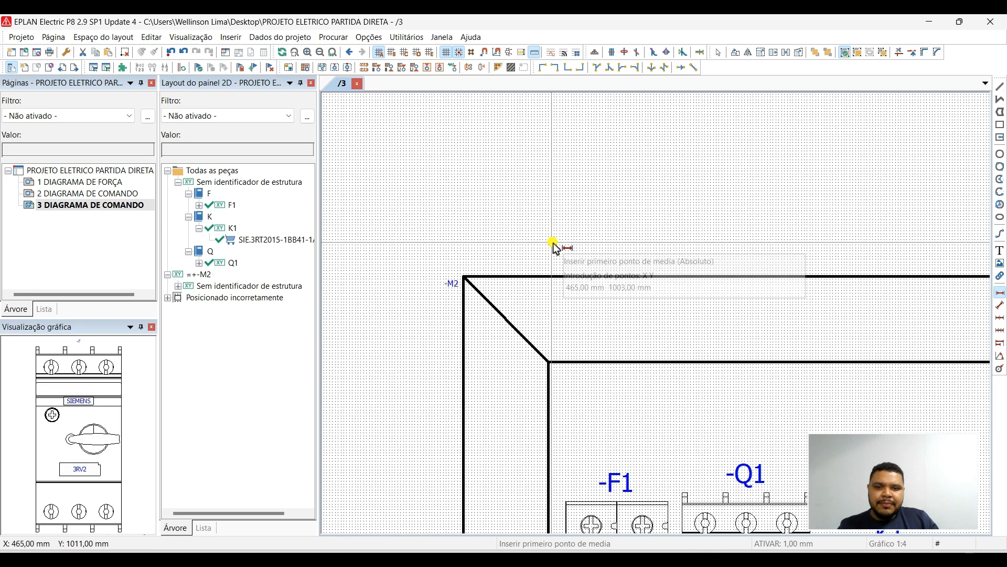
scroll(502, 273, down, 1)
click(534, 288)
scroll(525, 281, down, 2)
scroll(906, 288, up, 2)
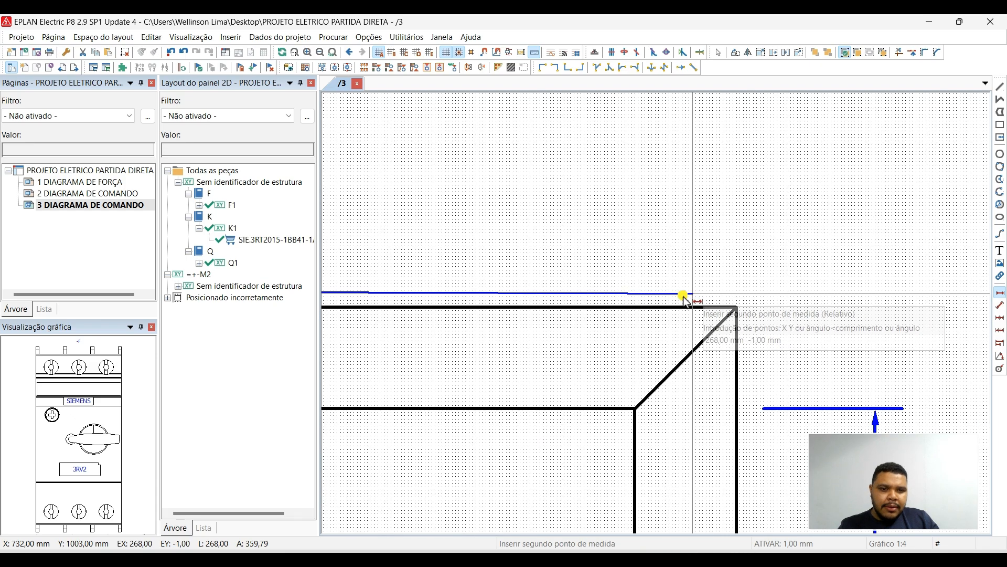
click(636, 292)
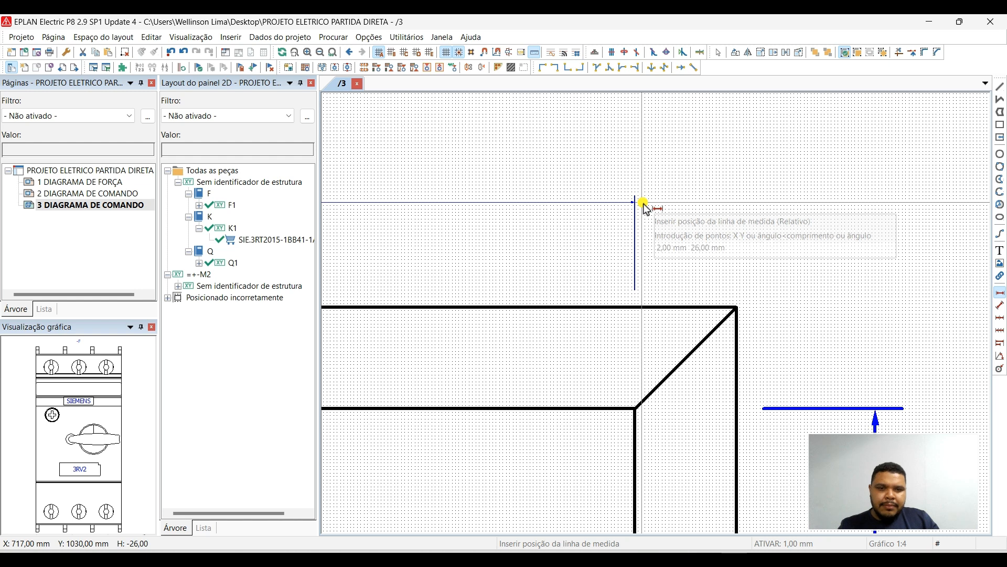
click(639, 195)
scroll(824, 181, down, 2)
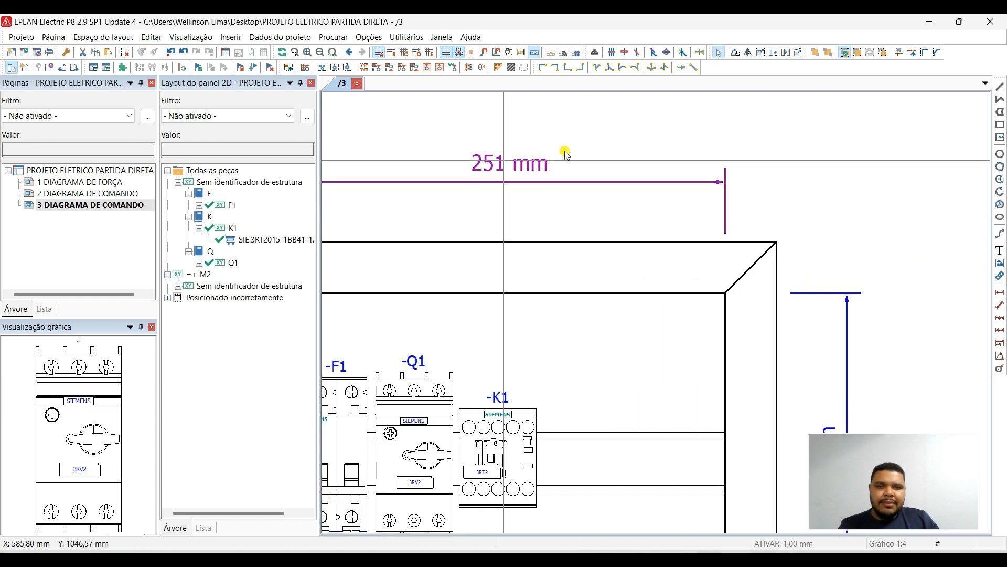
scroll(540, 158, down, 3)
key(Escape)
Dimension the panel's outer width with a horizontal linear dimension placed just below its lower edge.
click(998, 294)
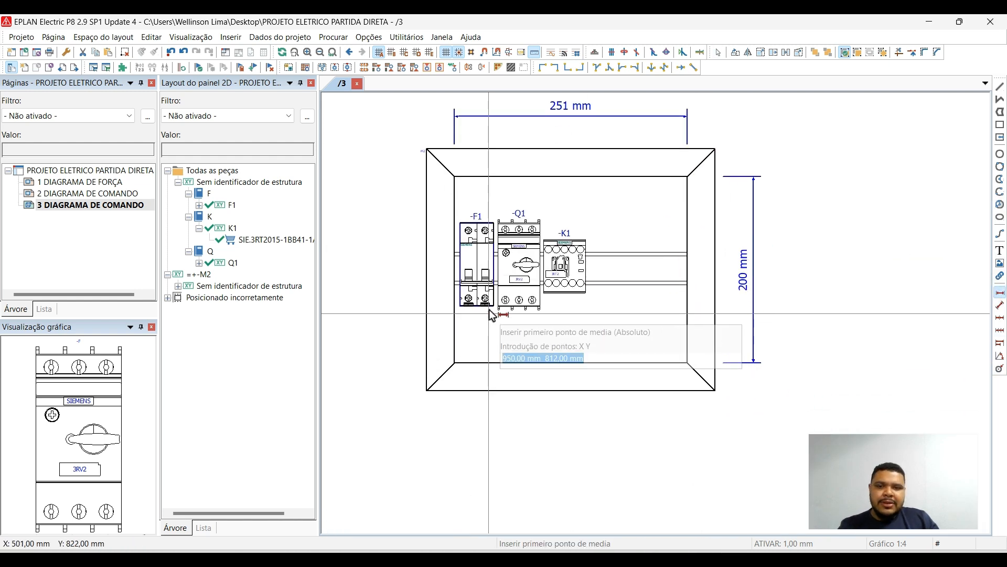
scroll(427, 362, up, 5)
click(427, 365)
scroll(427, 388, down, 2)
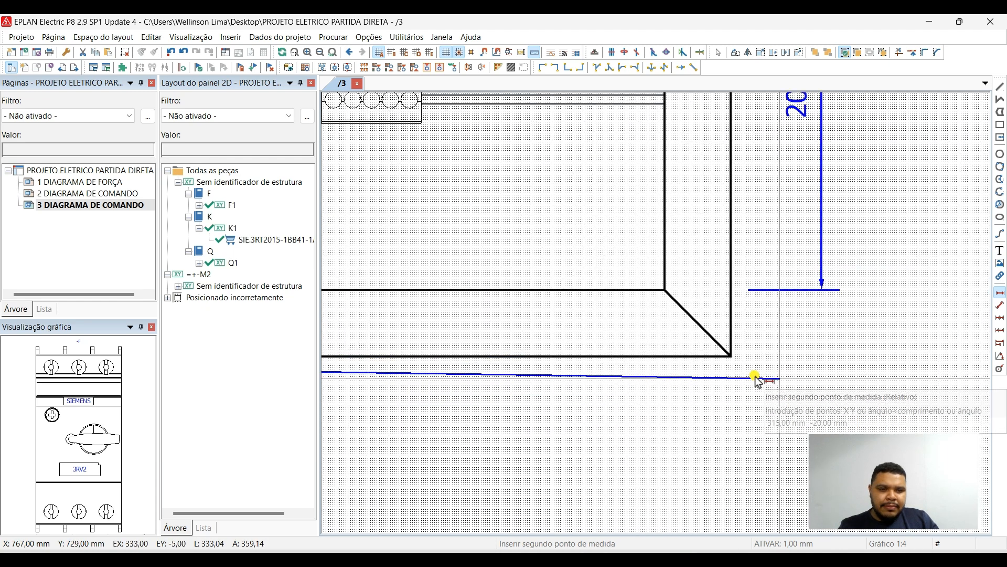
scroll(770, 375, up, 3)
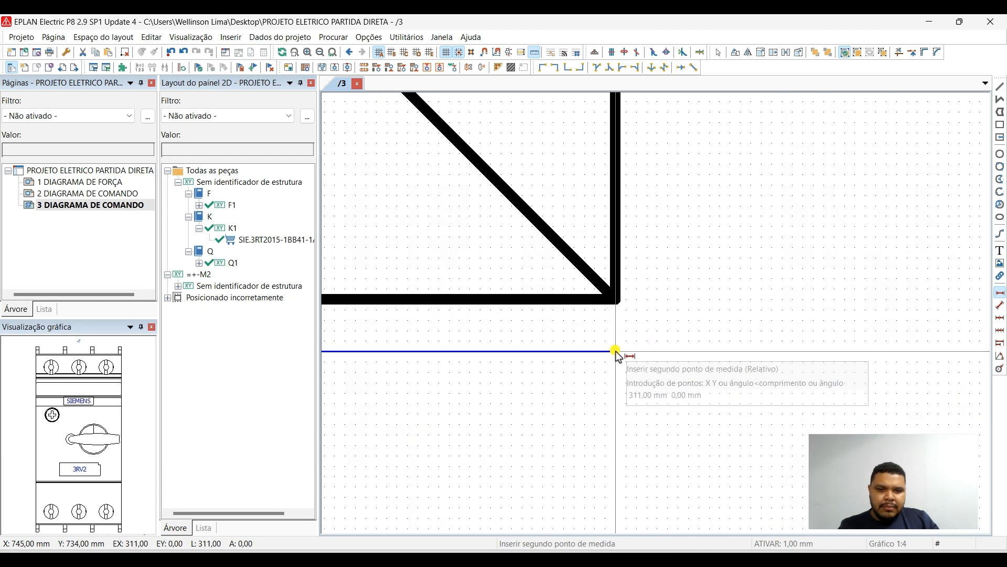
click(616, 353)
scroll(616, 352, down, 4)
scroll(678, 307, down, 3)
scroll(668, 317, up, 4)
middle_drag(584, 314, 598, 310)
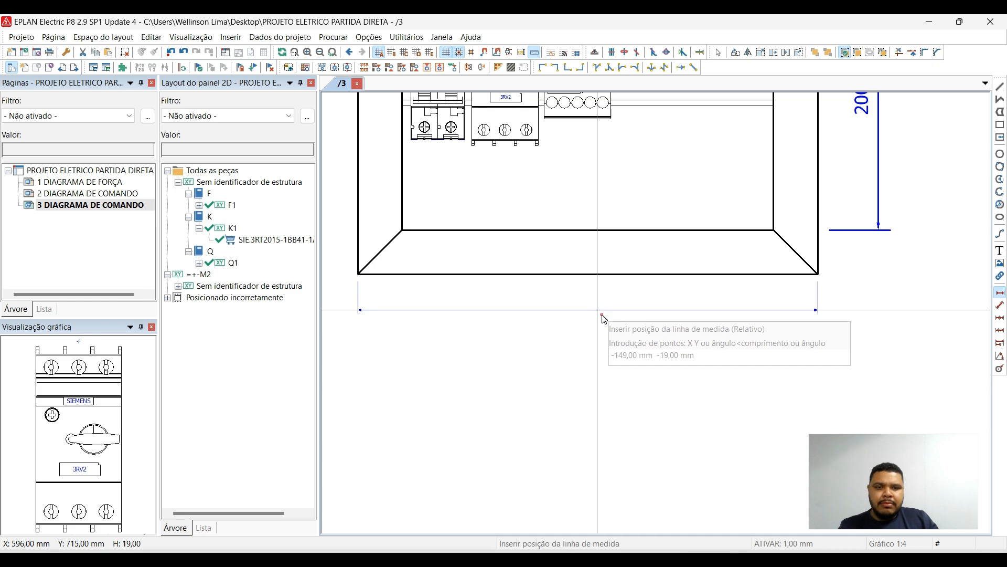
click(600, 313)
Dimension the panel's outer height with a vertical linear dimension placed to its left, and end the dimensioning.
scroll(670, 373, up, 6)
scroll(484, 186, up, 5)
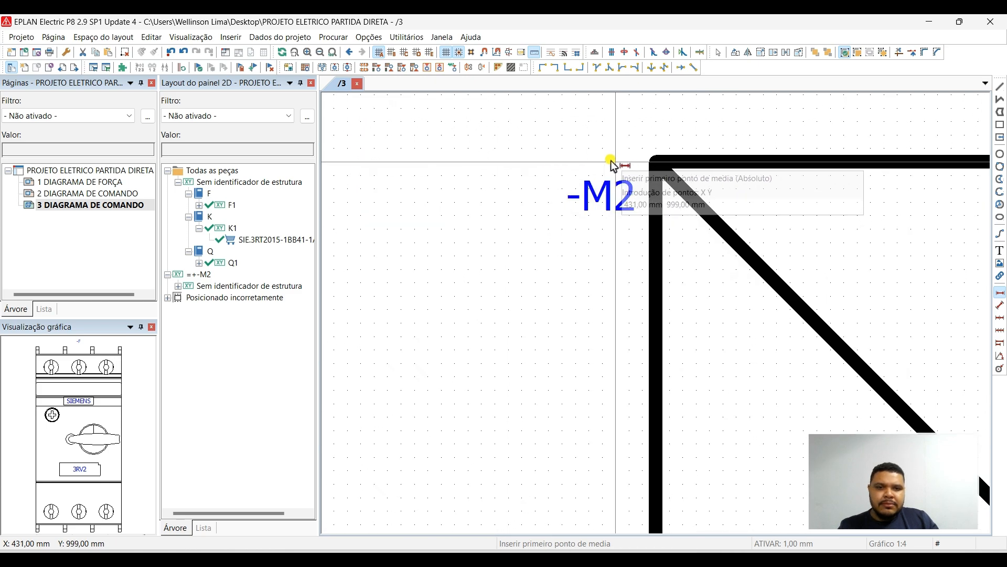
click(611, 159)
scroll(511, 139, down, 5)
scroll(581, 249, up, 4)
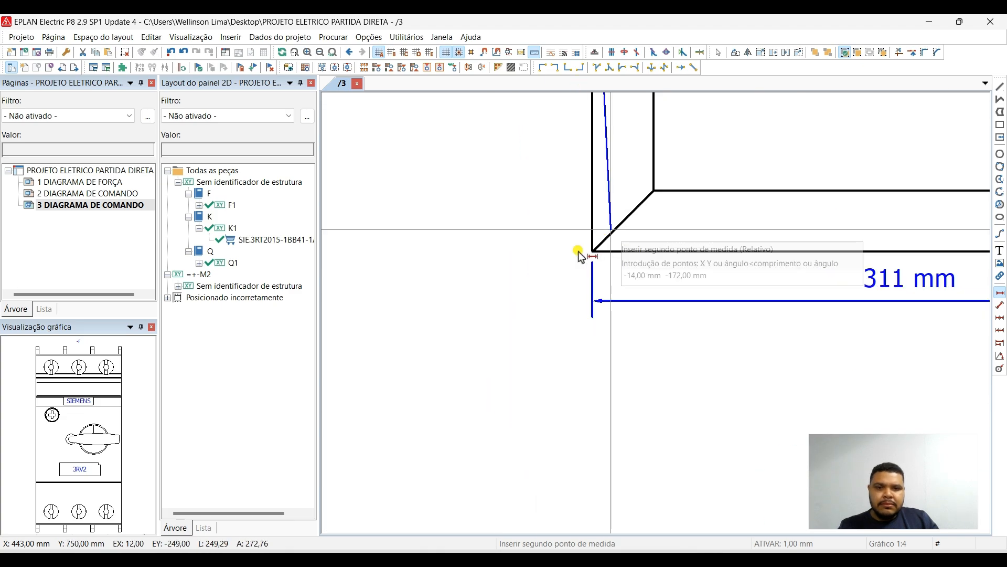
scroll(581, 249, up, 3)
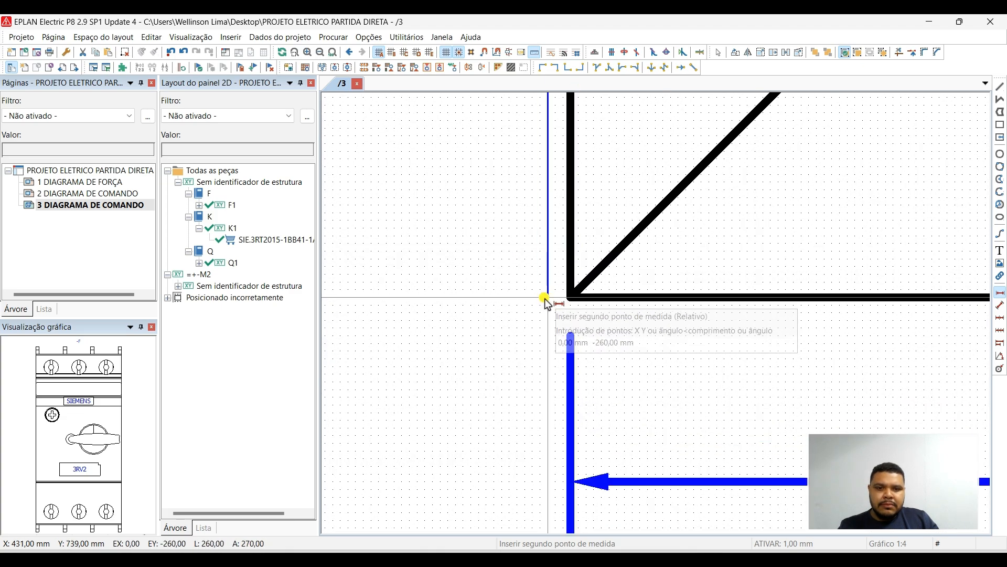
click(543, 298)
scroll(449, 299, down, 3)
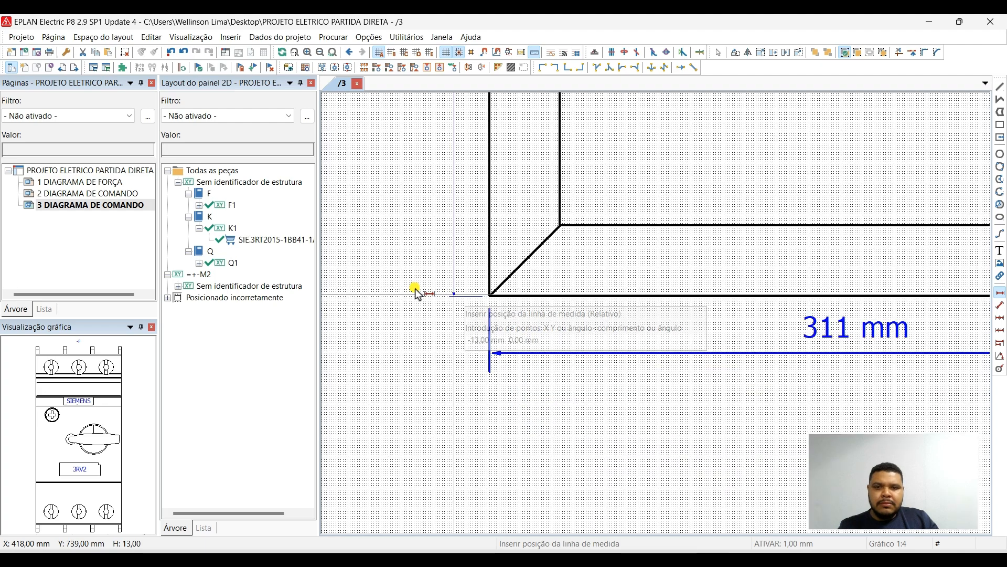
scroll(619, 385, down, 4)
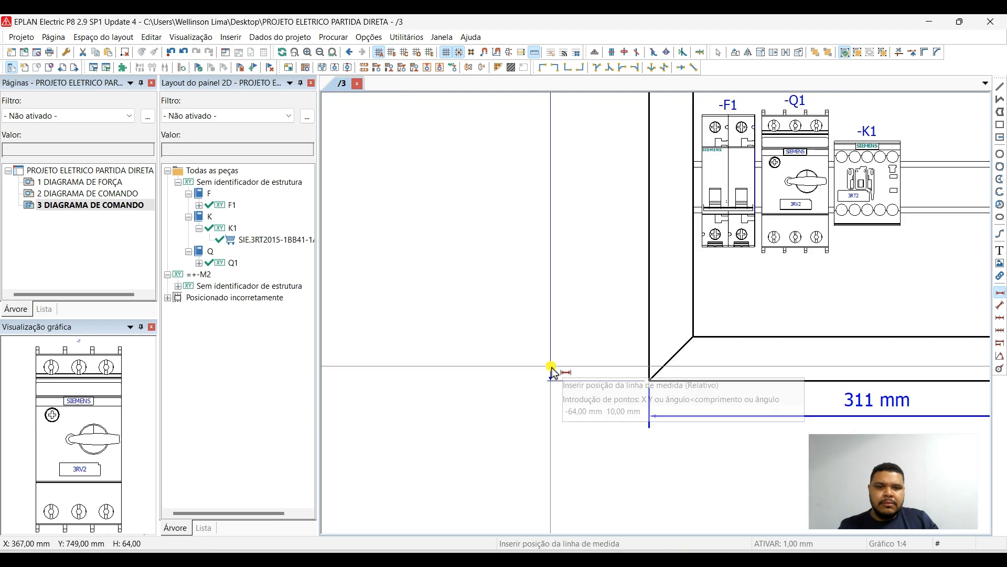
click(592, 352)
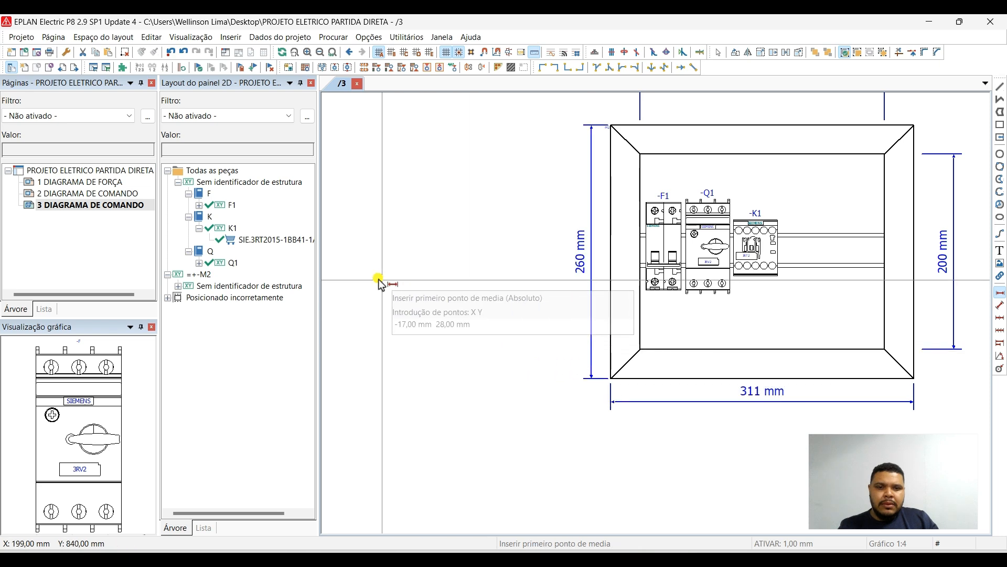
scroll(600, 299, down, 3)
key(Escape)
scroll(505, 216, up, 2)
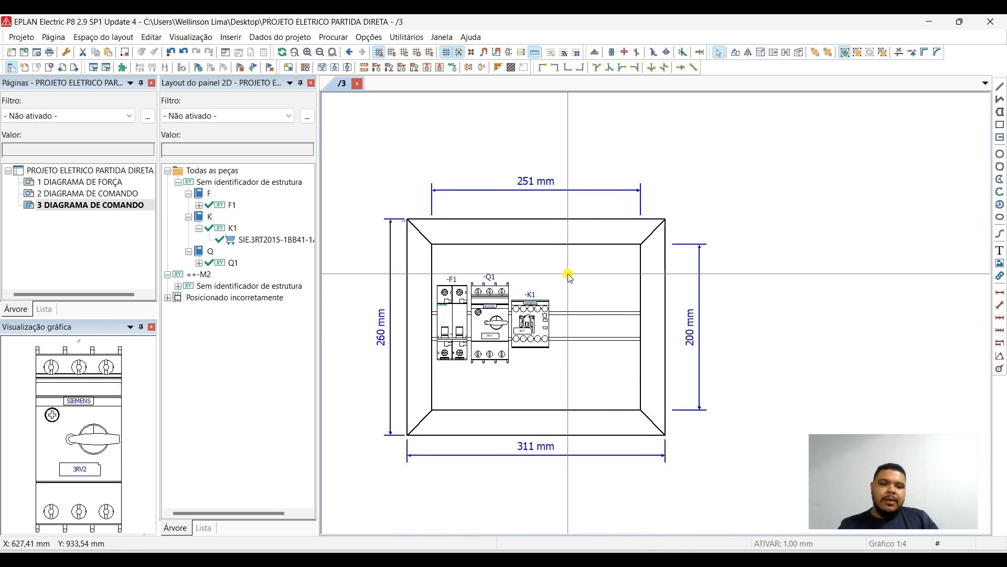
scroll(525, 236, down, 2)
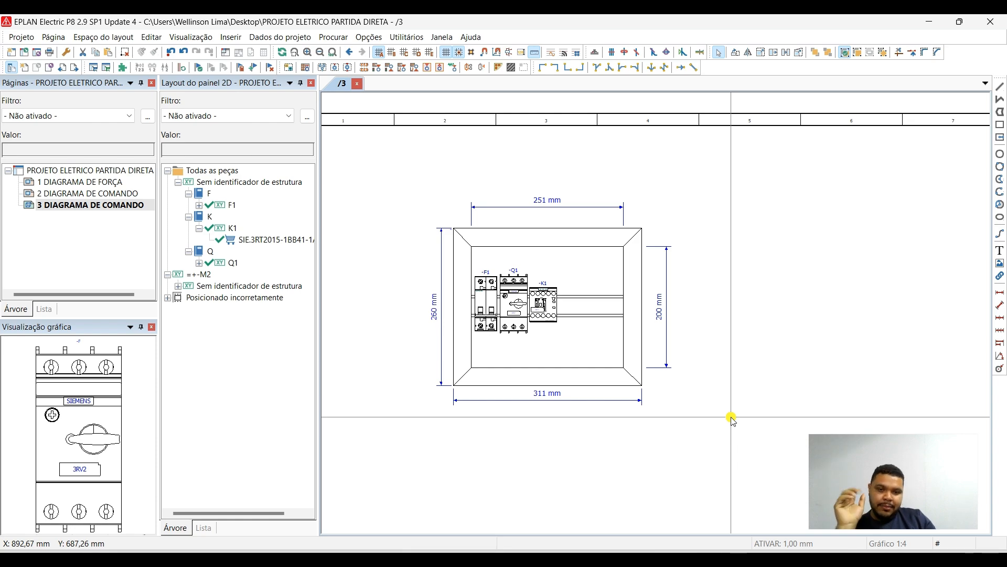
Open the properties of mounting panel M2 and examine its width and height in the format settings.
scroll(455, 231, up, 5)
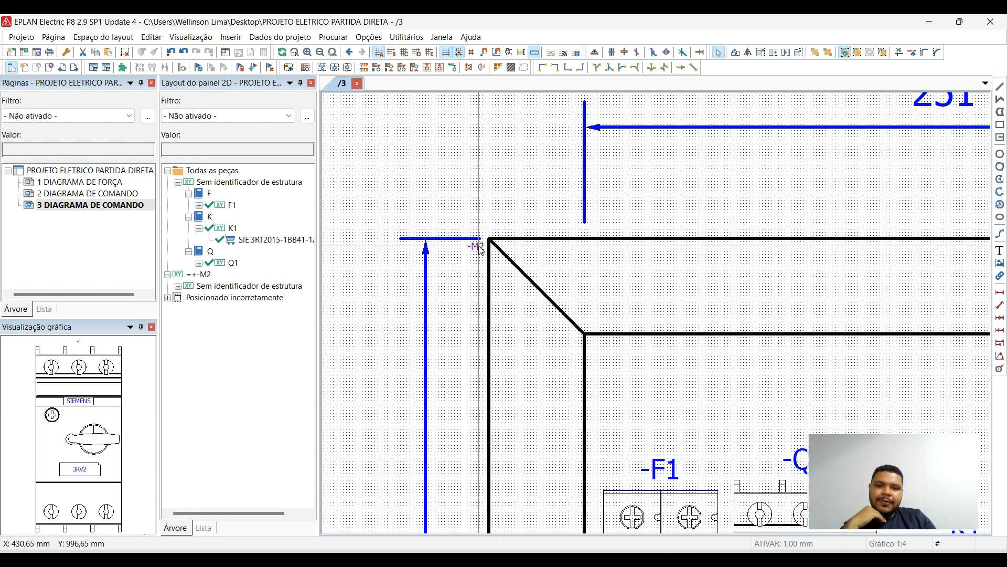
double_click(633, 388)
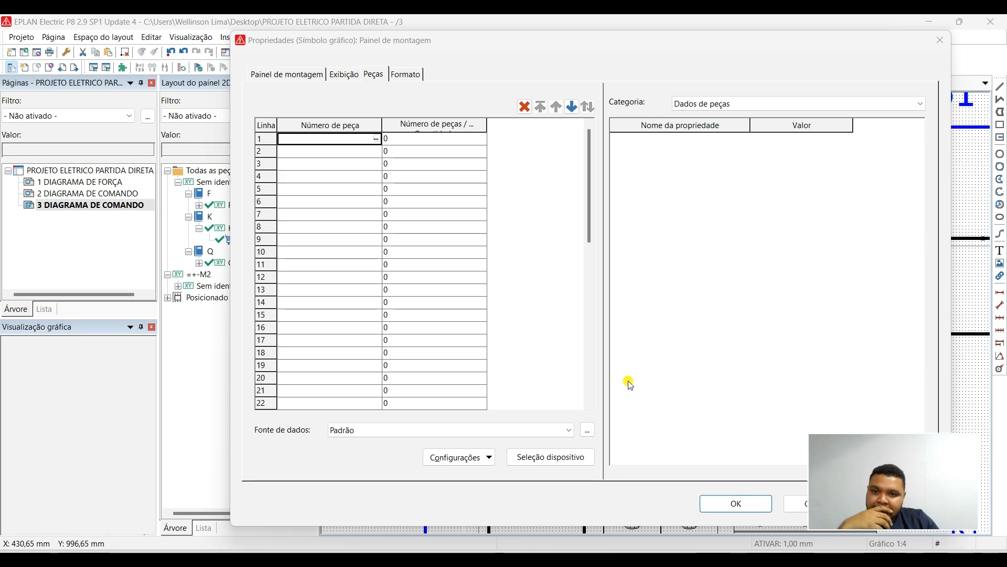
click(292, 78)
click(405, 74)
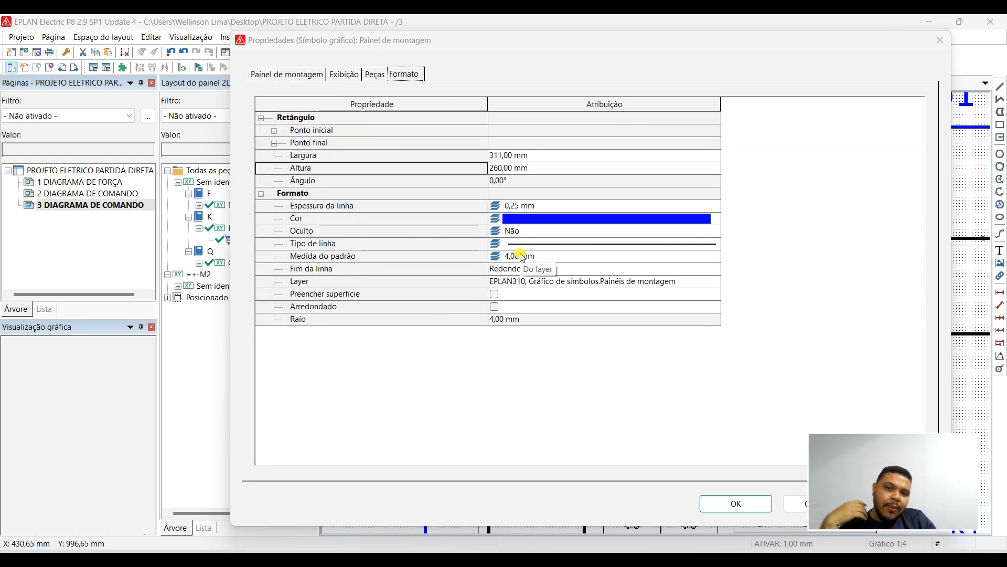
click(308, 159)
click(321, 171)
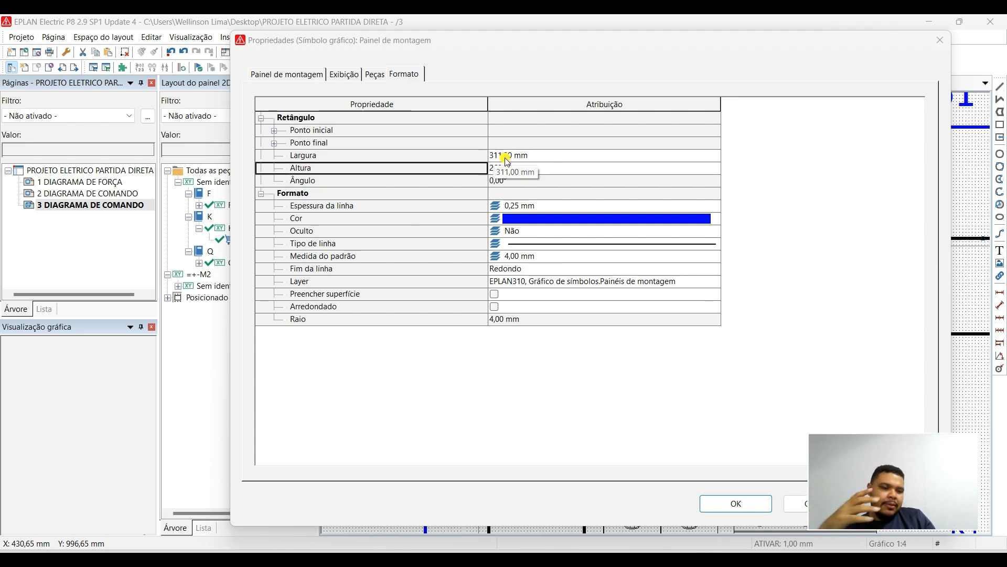
click(367, 155)
click(500, 156)
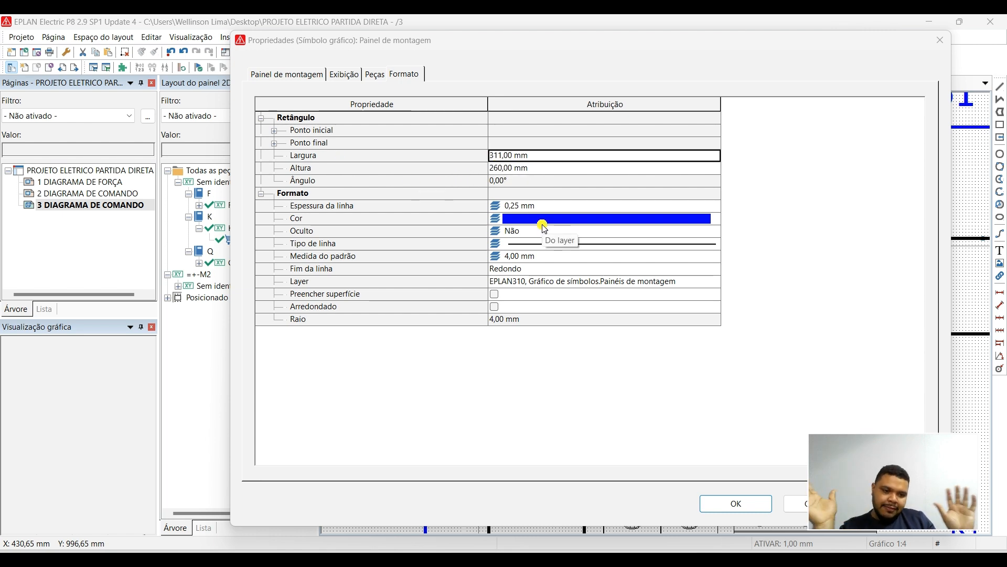
Check mounting panel M2's width and height values, close its properties, and review the dimensioned layout on the whole page.
click(508, 170)
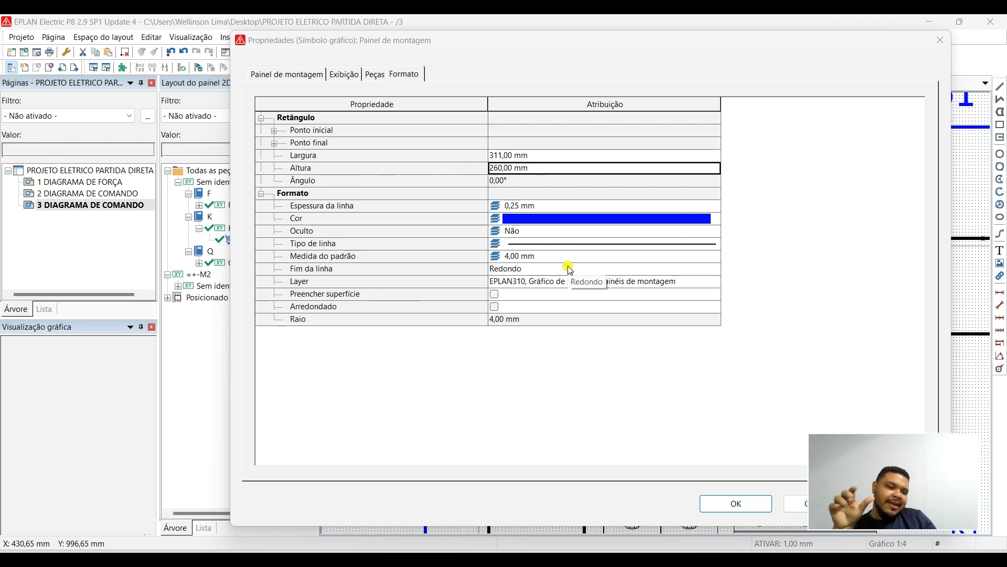
click(498, 155)
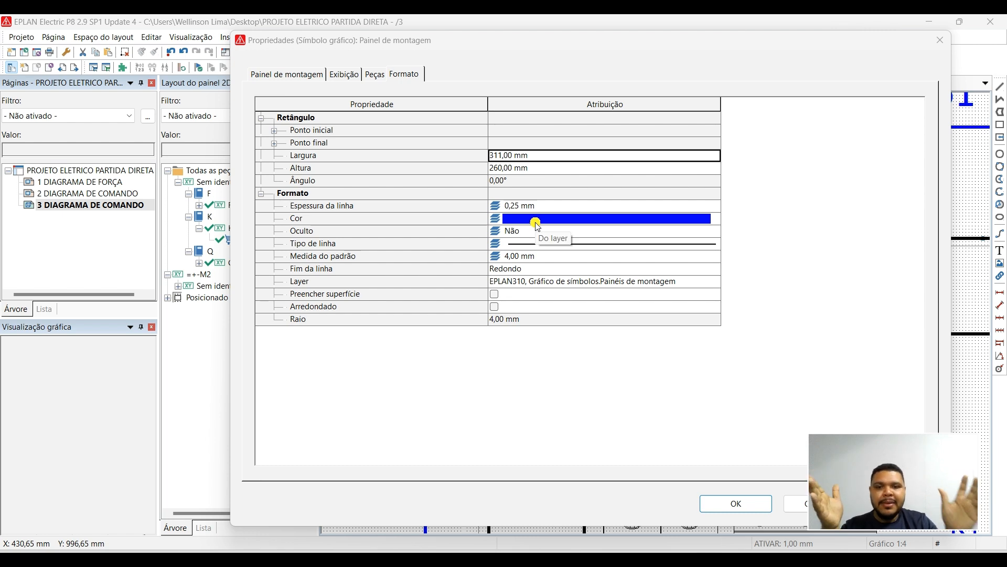
click(515, 171)
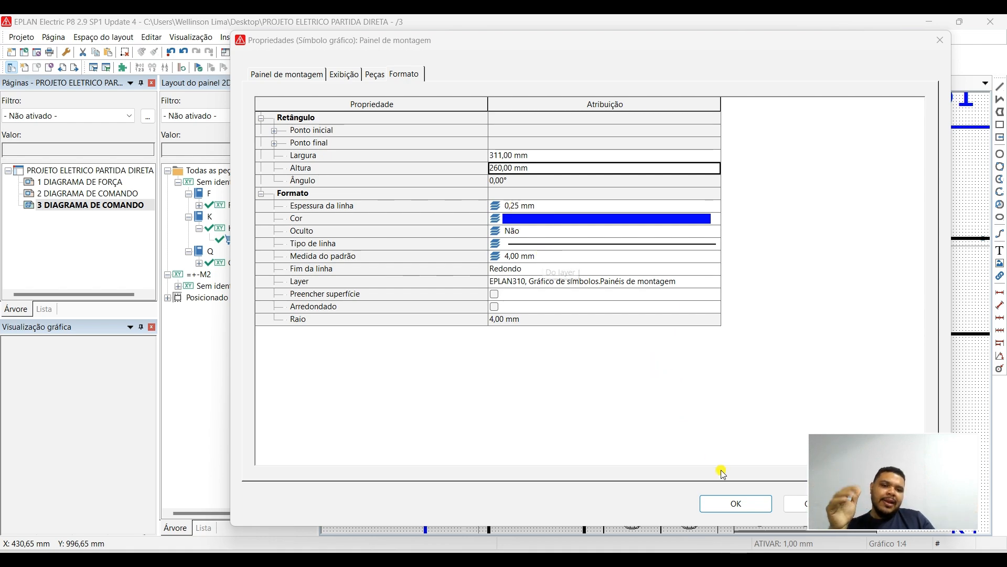
click(736, 503)
scroll(369, 176, down, 5)
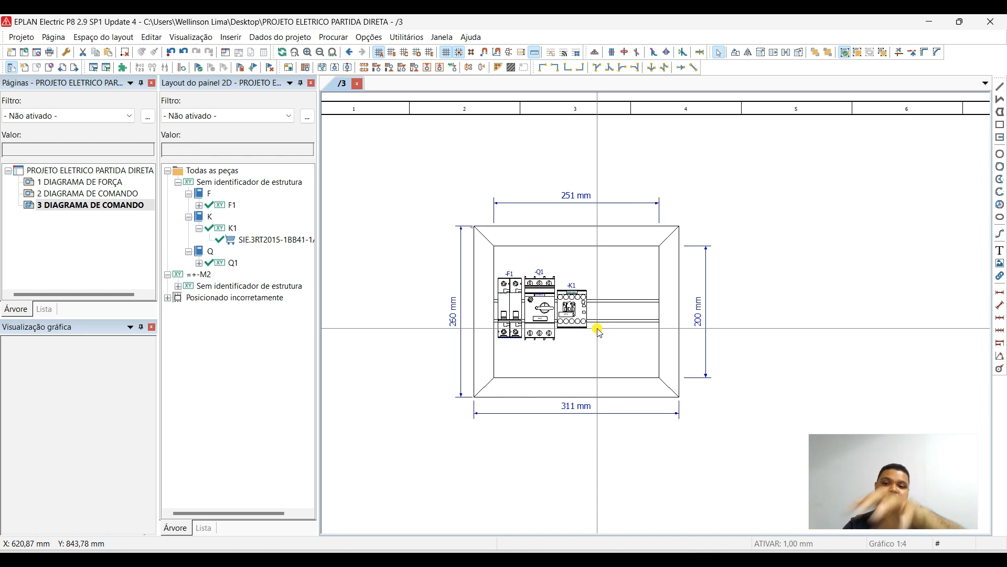
scroll(636, 269, down, 4)
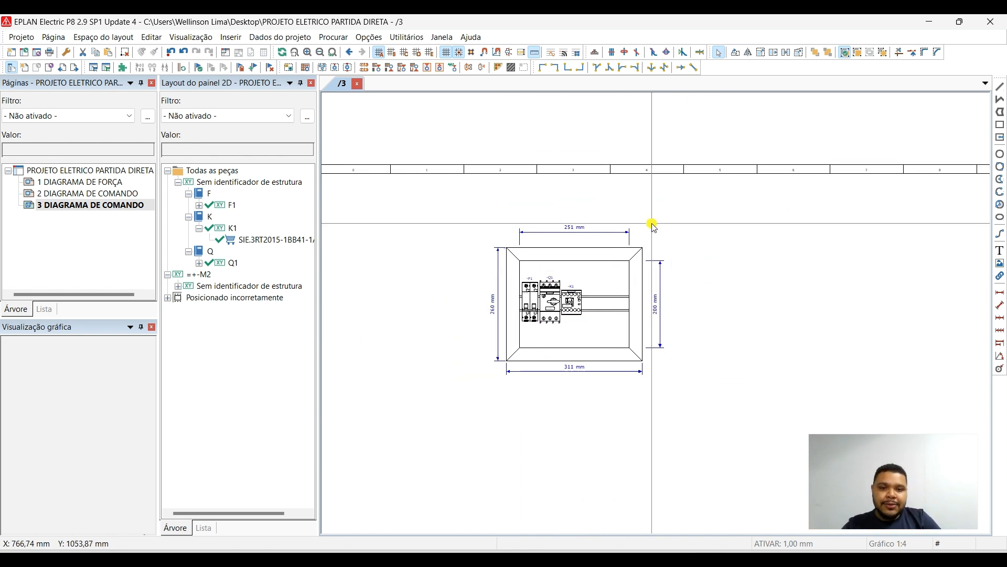
scroll(690, 307, down, 3)
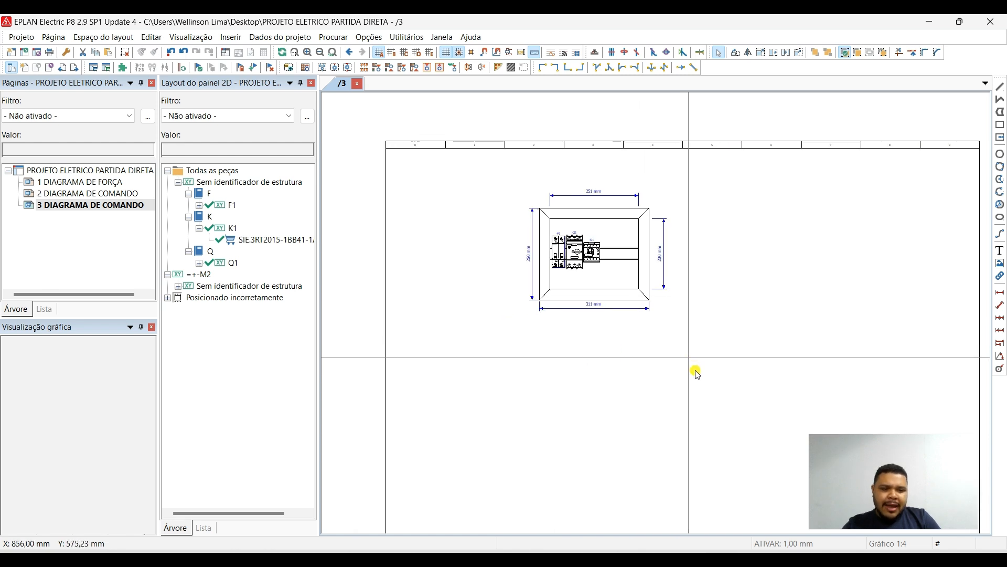
middle_drag(651, 397, 644, 374)
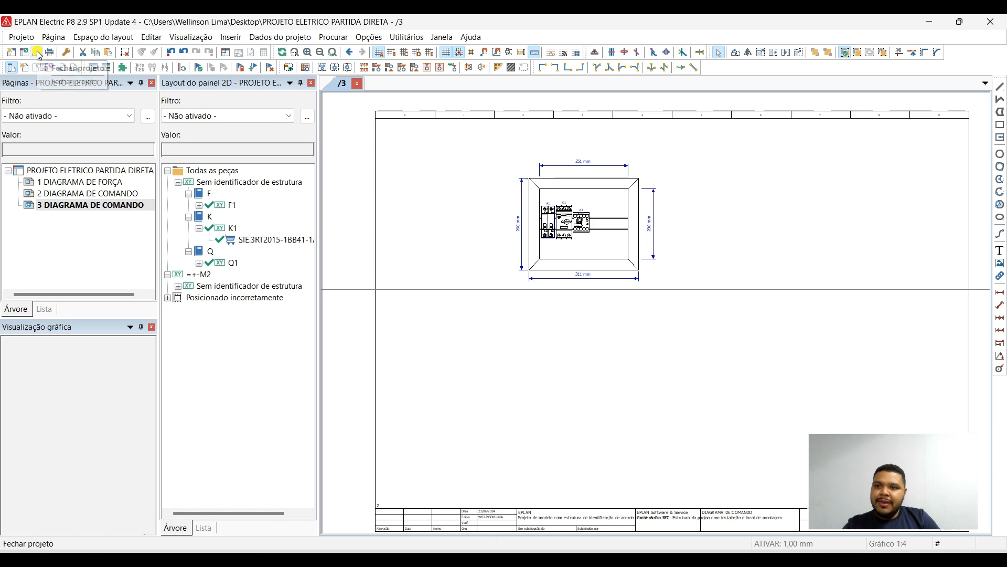
Close the project, reopen PROJETO ELETRICO PARTIDA DIRETA from the desktop folder, and open its page 3.
click(10, 66)
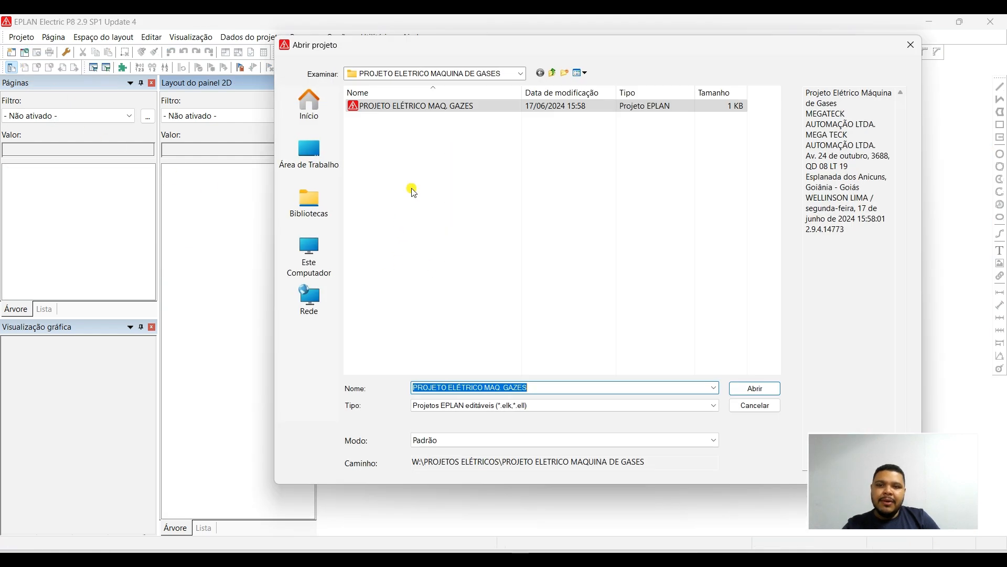
click(553, 75)
click(309, 155)
scroll(444, 294, down, 3)
scroll(472, 278, down, 2)
scroll(483, 281, up, 15)
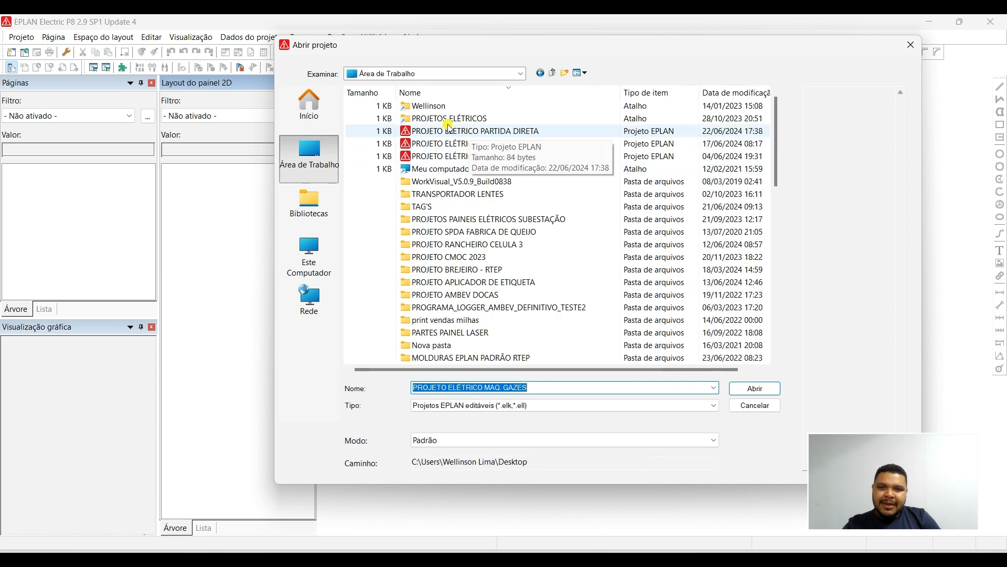
click(517, 132)
click(750, 389)
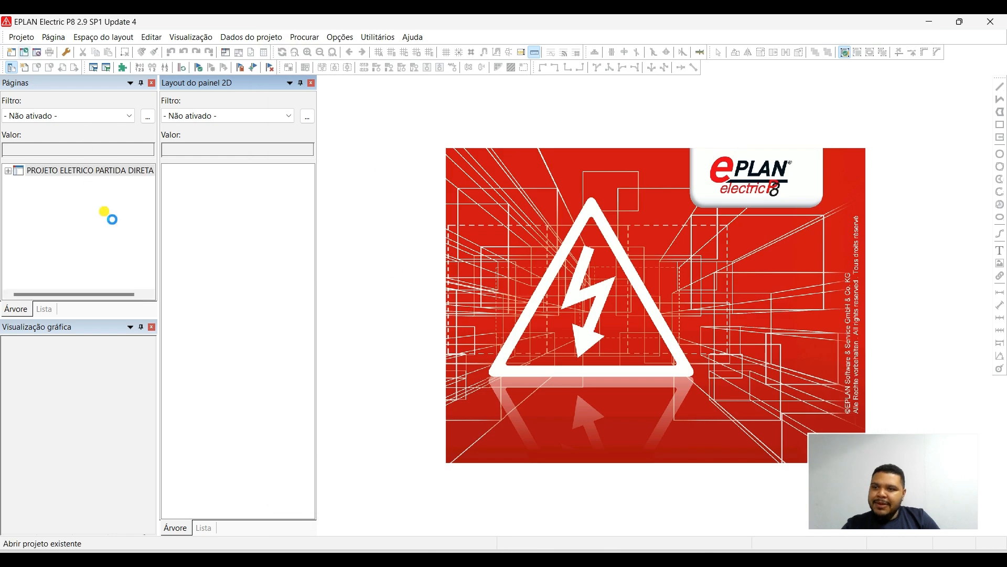
click(8, 170)
double_click(38, 207)
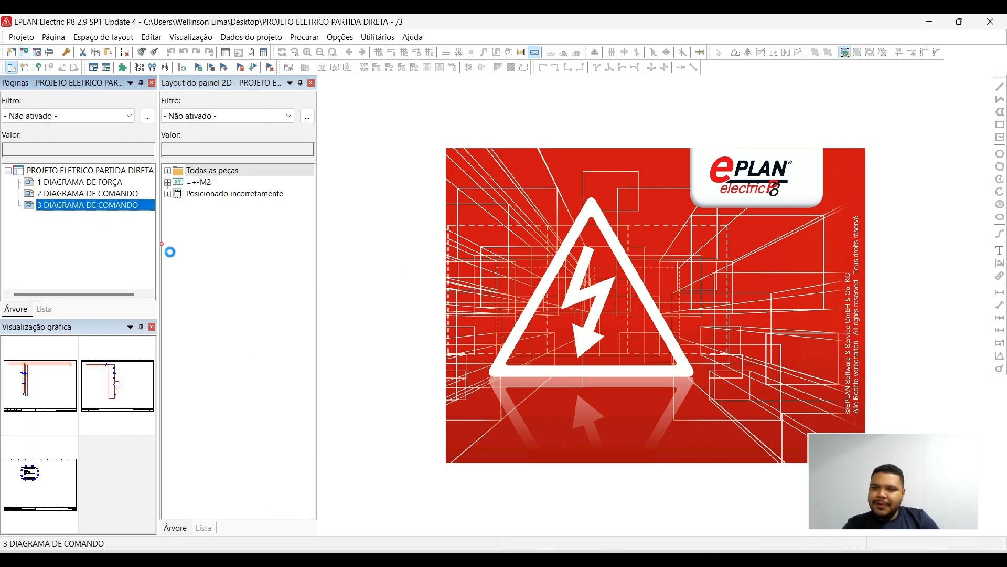
Open the project PROJETO ELÉTRICO MAQ. DE ATADURA from the desktop folder alongside the current project.
click(25, 53)
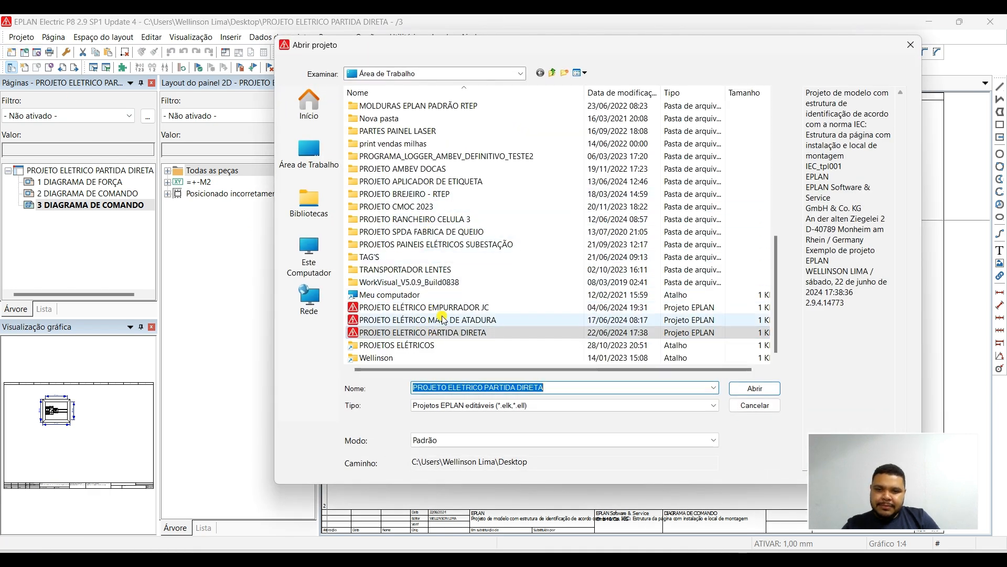
scroll(451, 270, up, 8)
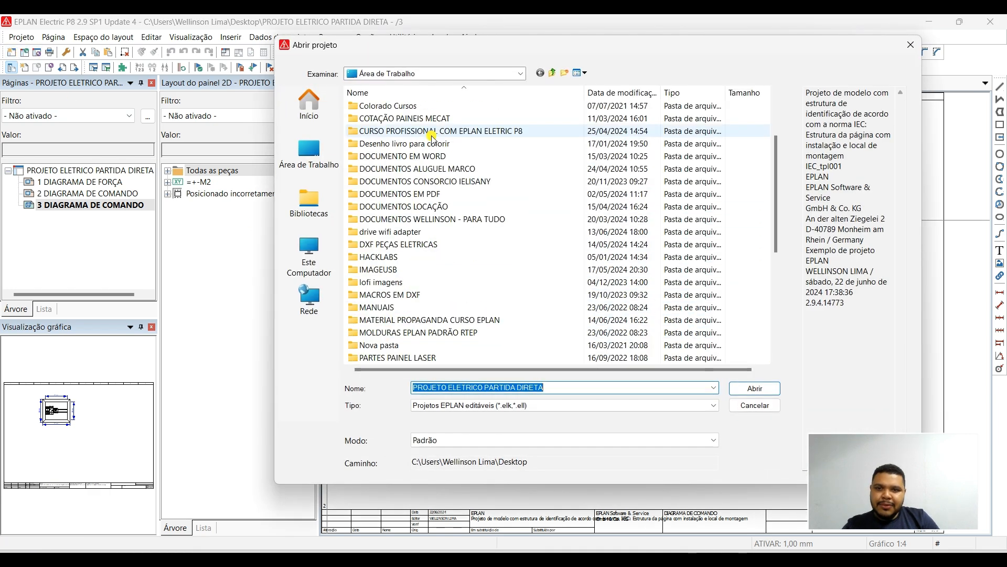
scroll(451, 270, down, 9)
click(456, 321)
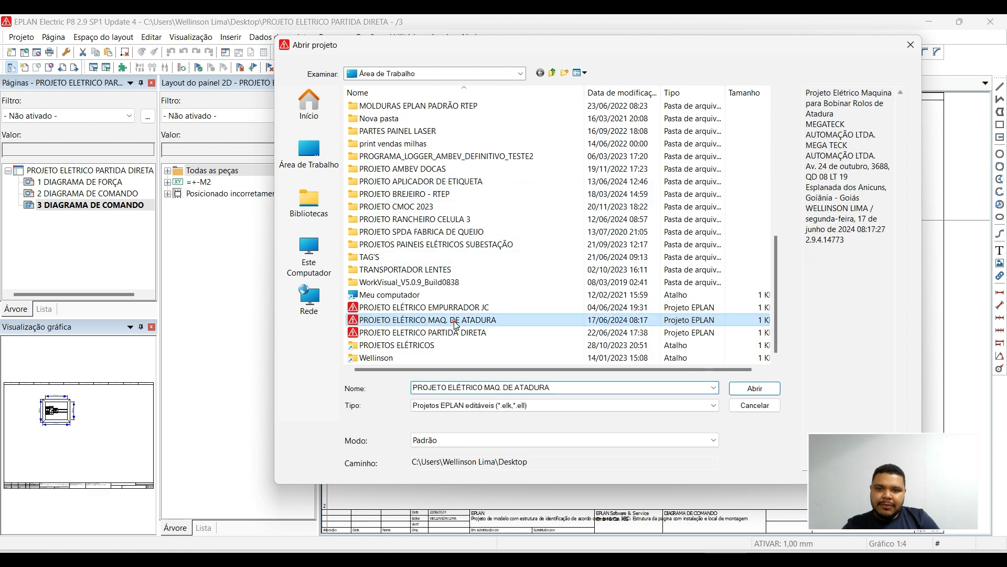
click(755, 387)
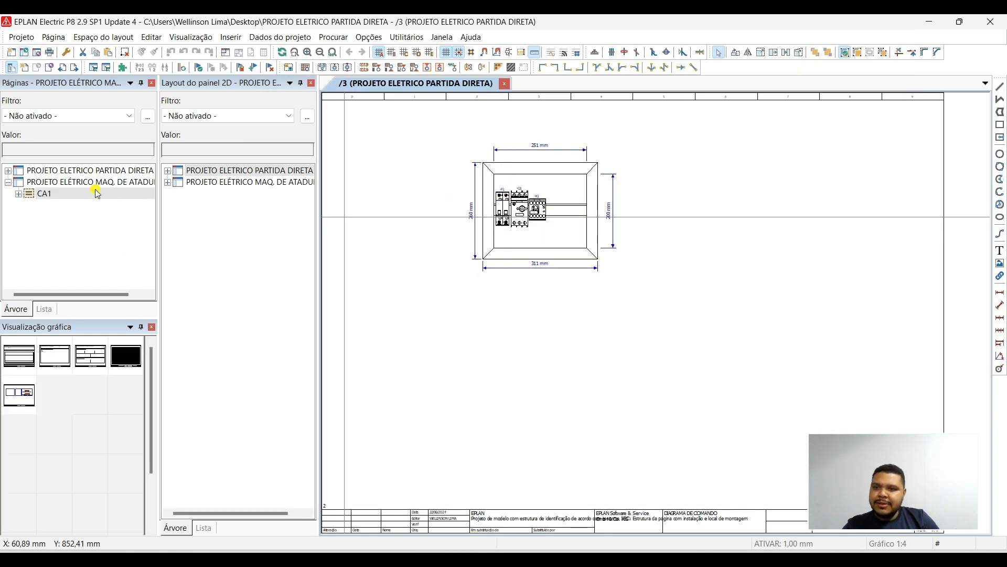
Examine the mounting layout pages 20 and 21 under =CA1+EAA of the bandage machine project.
click(18, 194)
click(29, 204)
scroll(90, 215, down, 5)
double_click(95, 210)
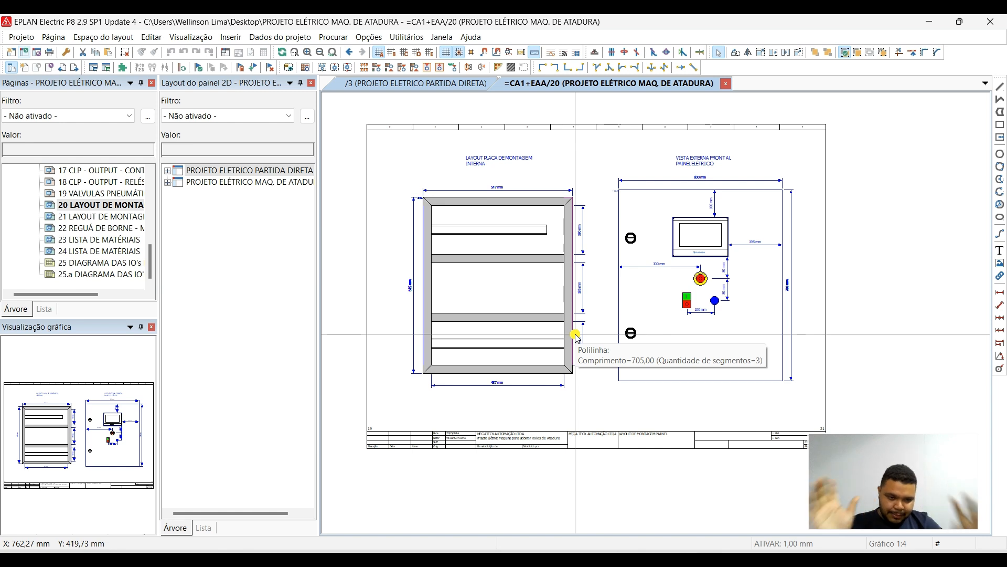
click(85, 219)
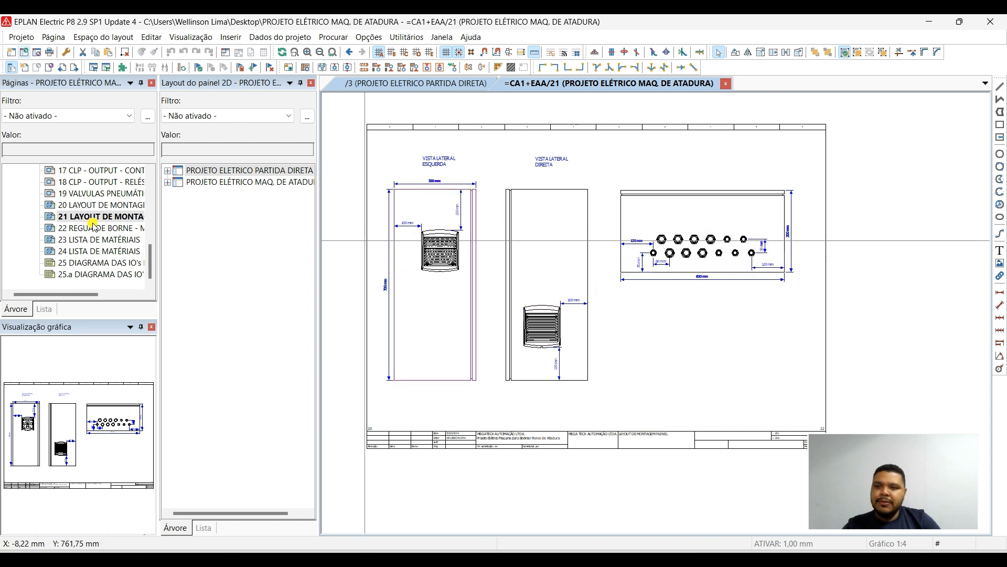
scroll(106, 234, up, 2)
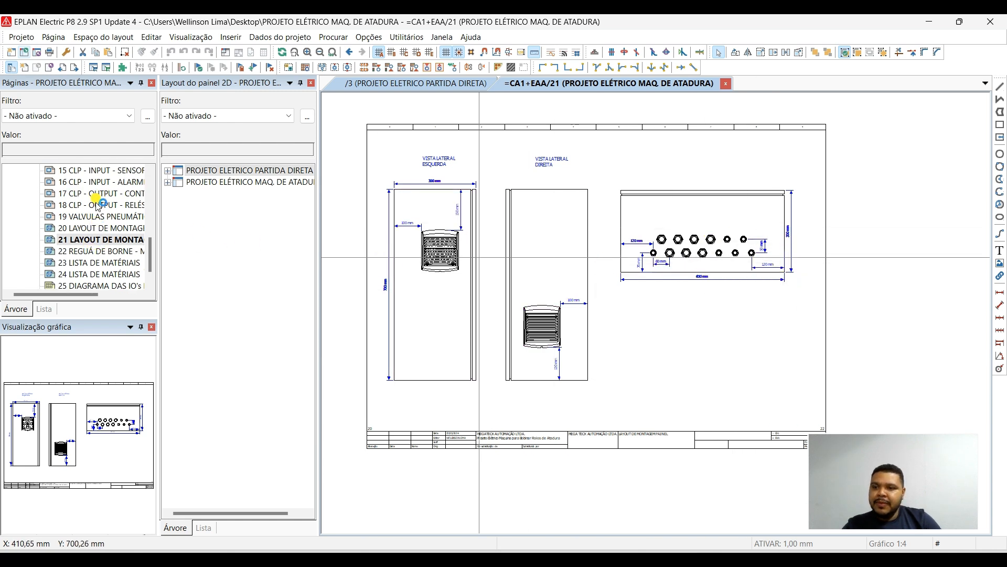
Page from terminal strip page 22 to materials list page 23 and examine its mounting plate layout, item callouts and parts tables.
double_click(108, 251)
key(Page_Down)
scroll(391, 180, up, 5)
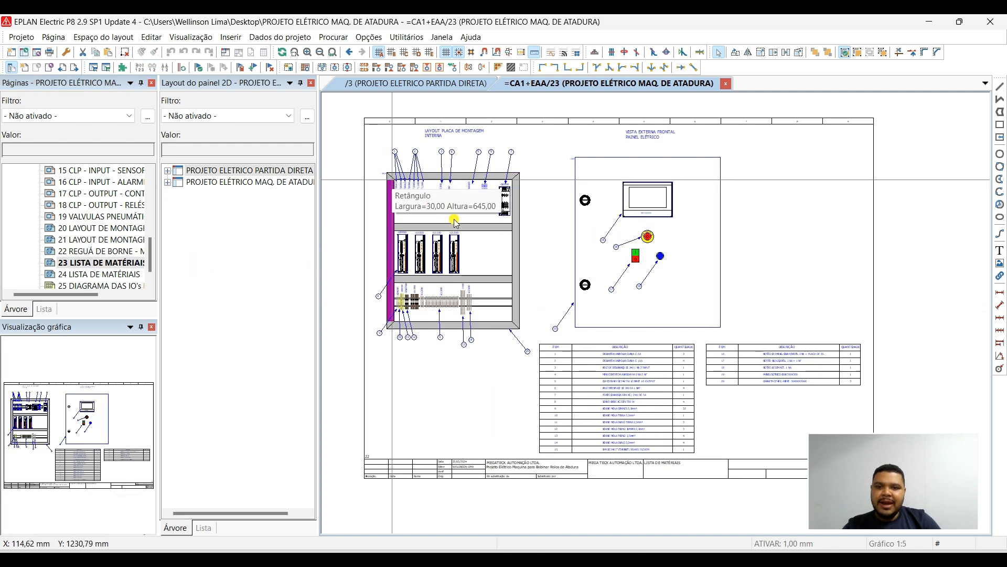
middle_drag(599, 335, 646, 325)
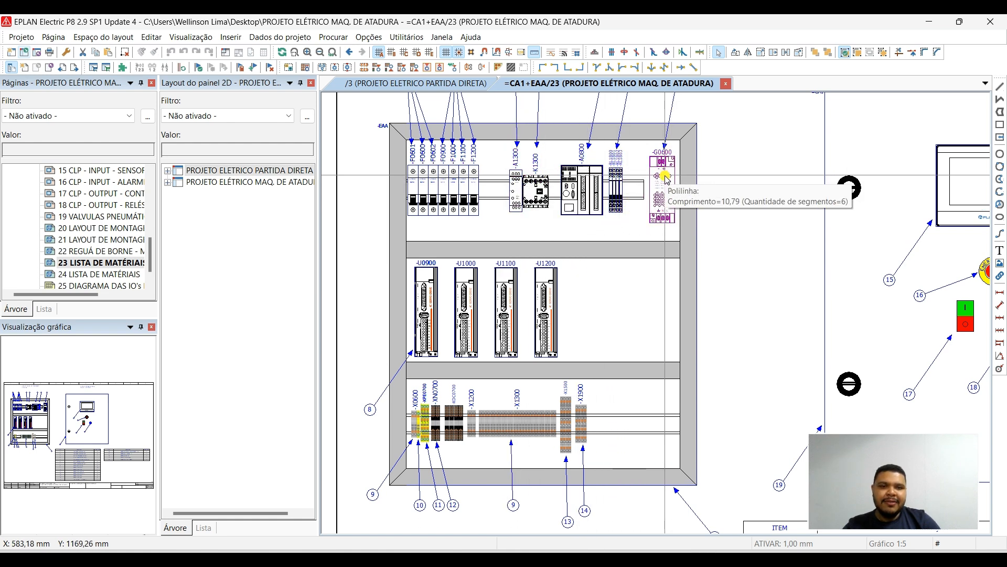
middle_drag(600, 304, 638, 250)
drag(671, 272, 463, 218)
click(629, 258)
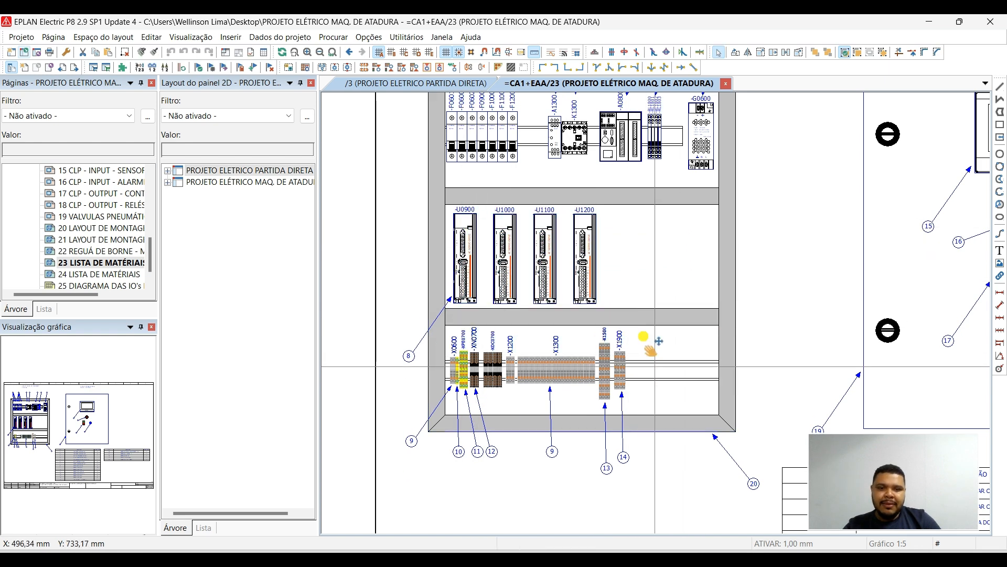
middle_drag(652, 348, 518, 317)
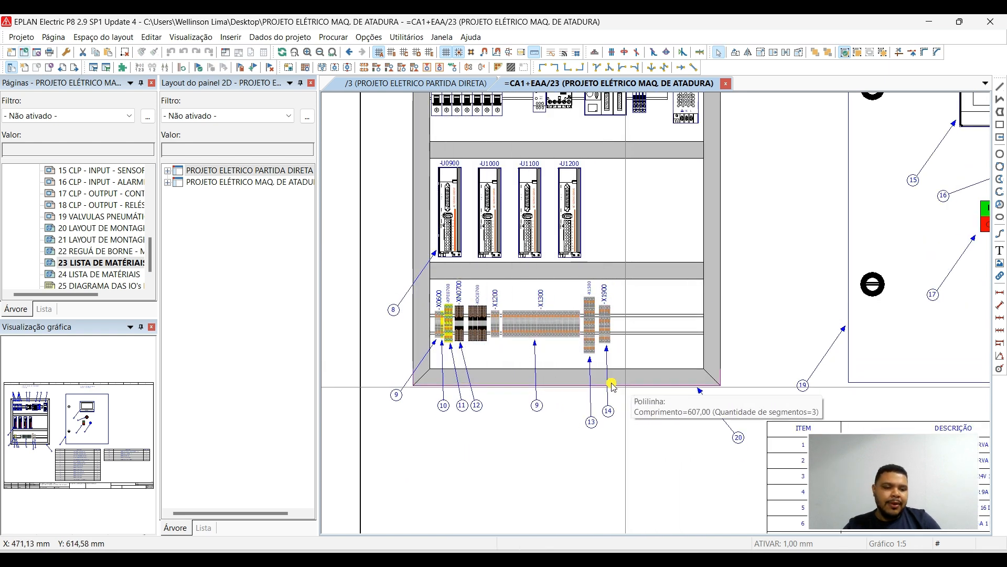
scroll(412, 328, down, 2)
mouse_move(896, 325)
middle_down()
mouse_move(792, 258)
mouse_move(835, 307)
middle_up()
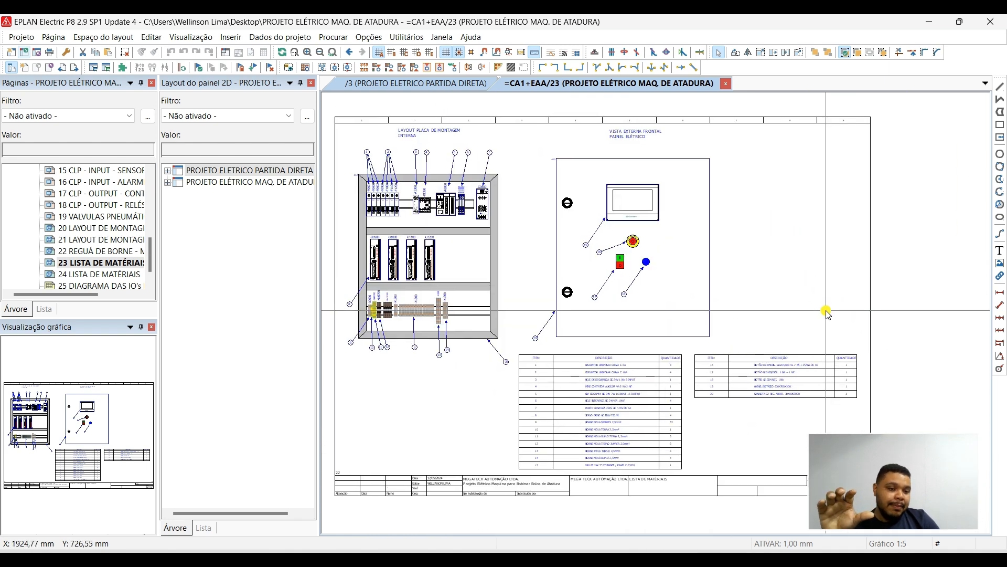
middle_drag(771, 282, 790, 299)
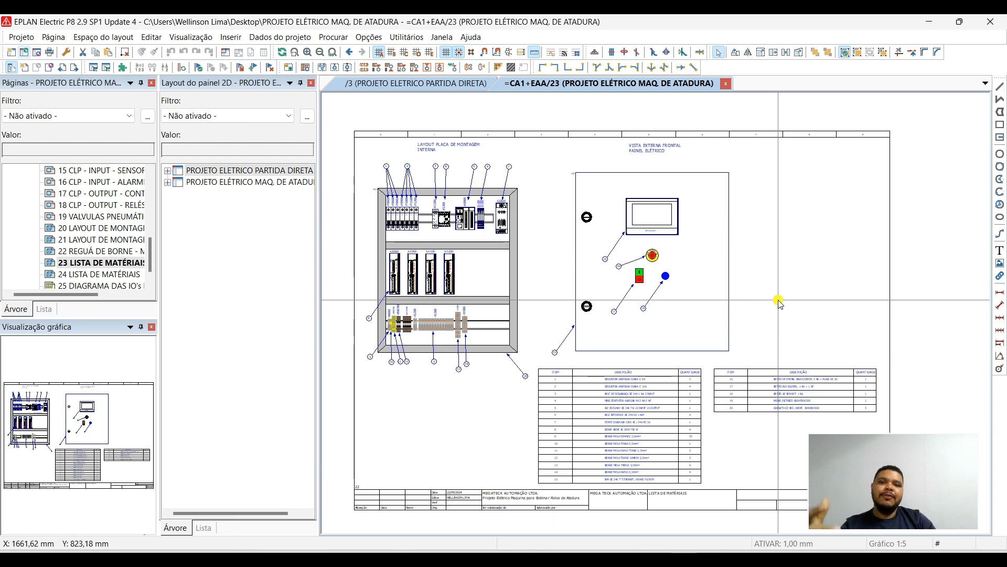
scroll(519, 241, down, 1)
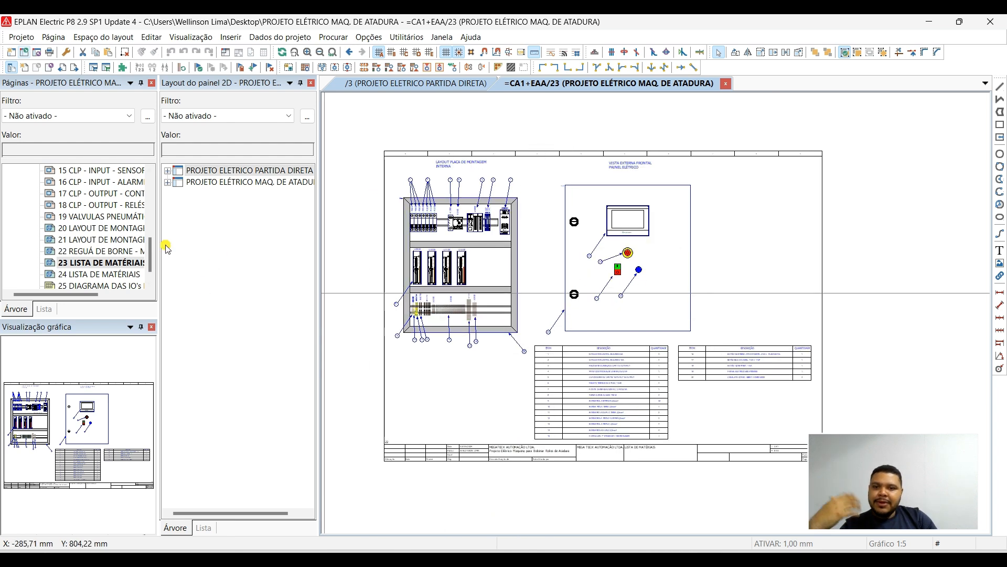
Look through materials list page 24 and the PLC I/O diagram on page 25.
scroll(92, 230, down, 1)
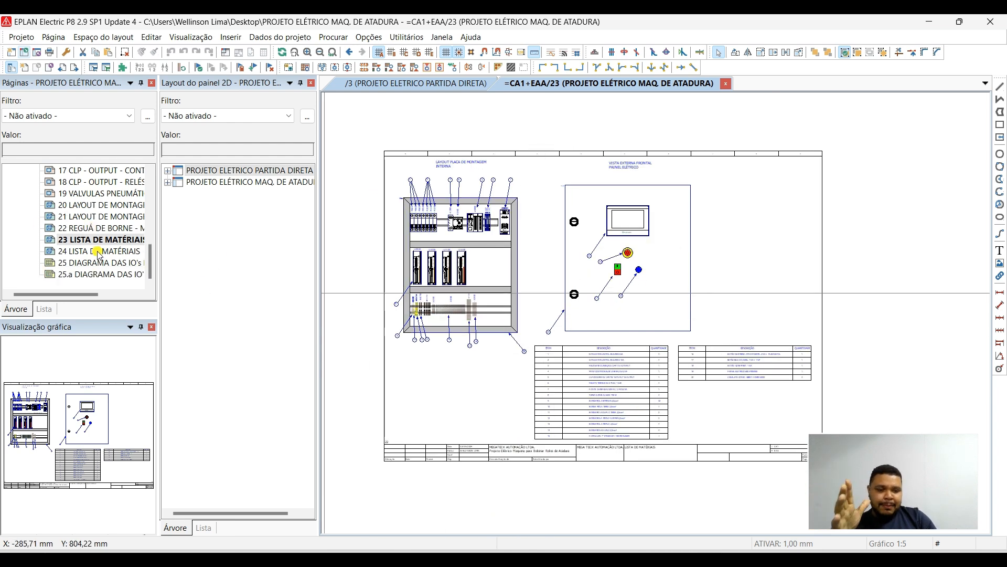
double_click(99, 250)
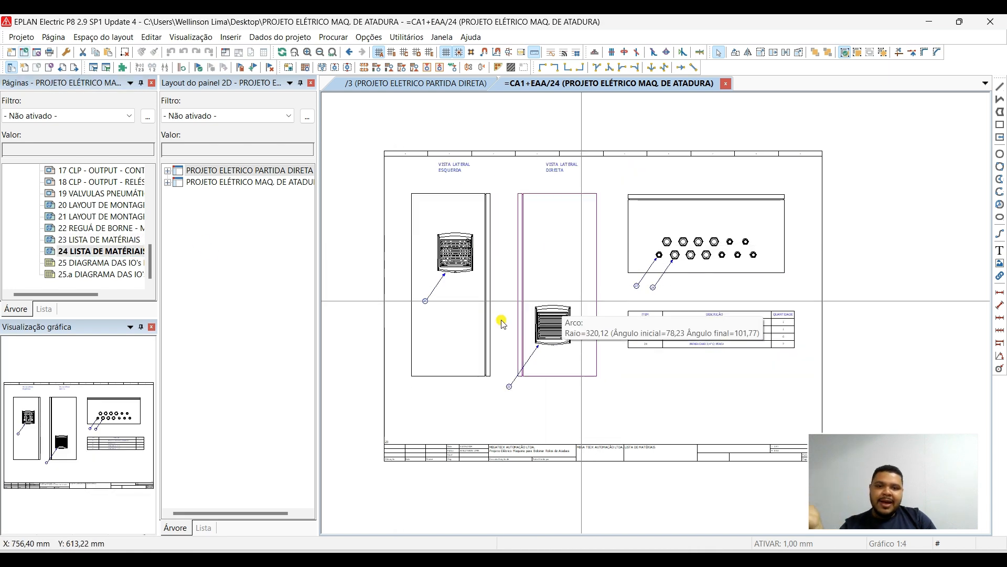
double_click(100, 263)
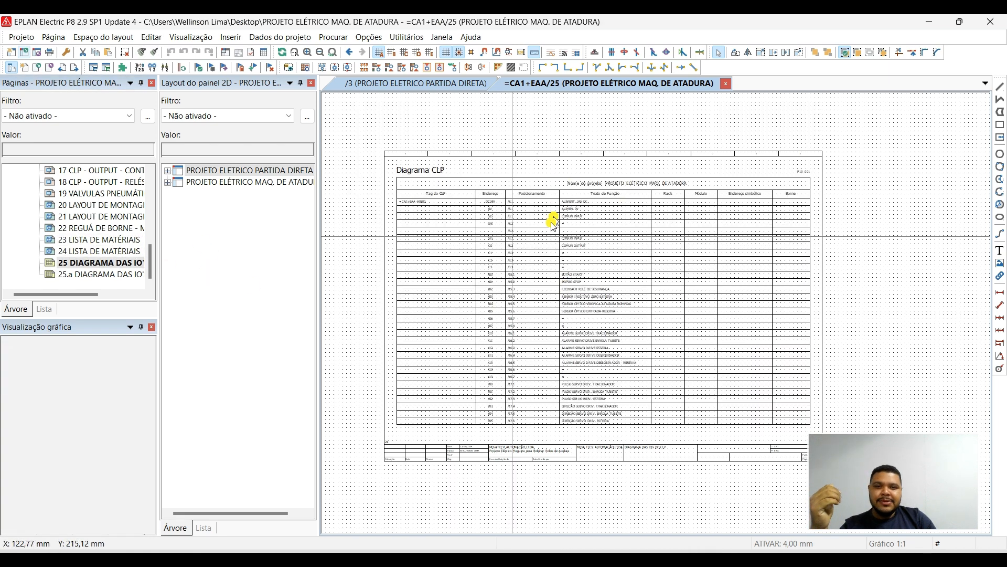
scroll(496, 264, up, 2)
double_click(100, 275)
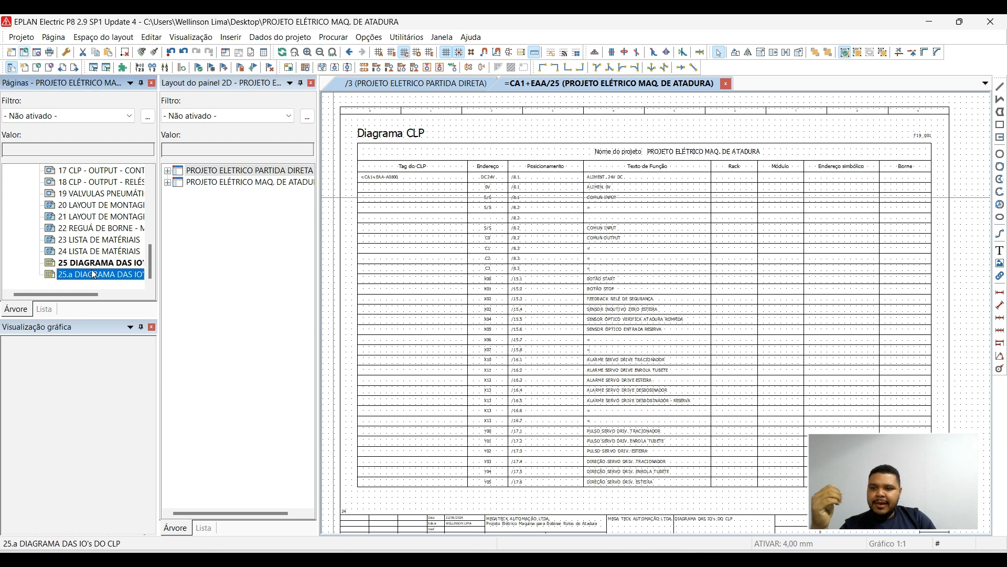
double_click(101, 263)
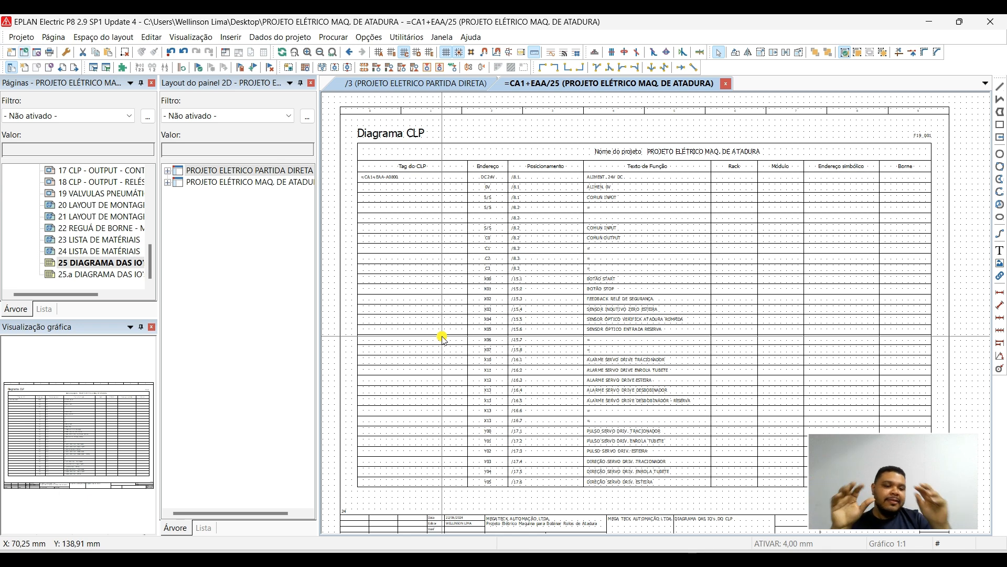
View the servo drive schematics on pages 10 and 11, and return to the start of the EAA page list.
scroll(105, 230, up, 6)
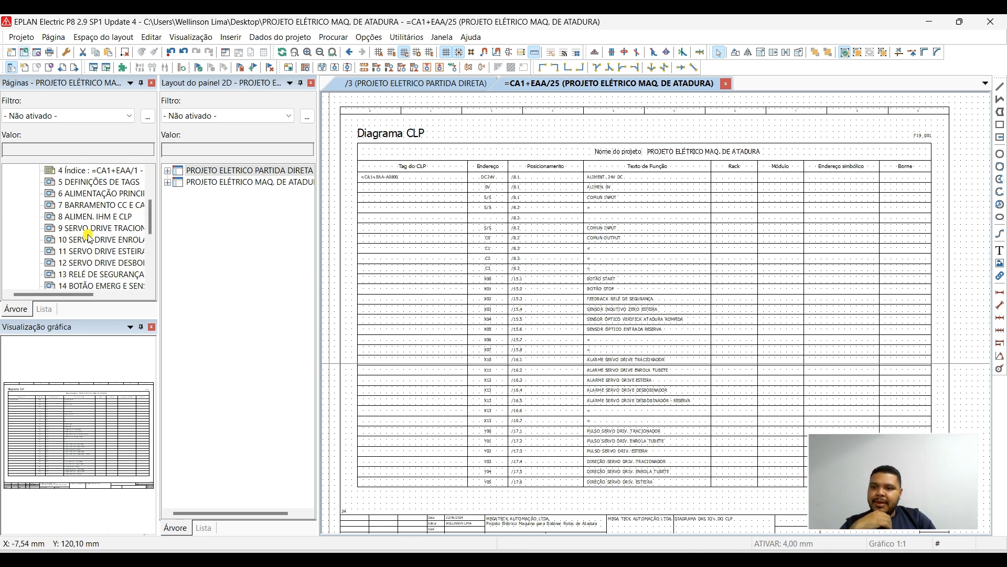
scroll(108, 239, down, 2)
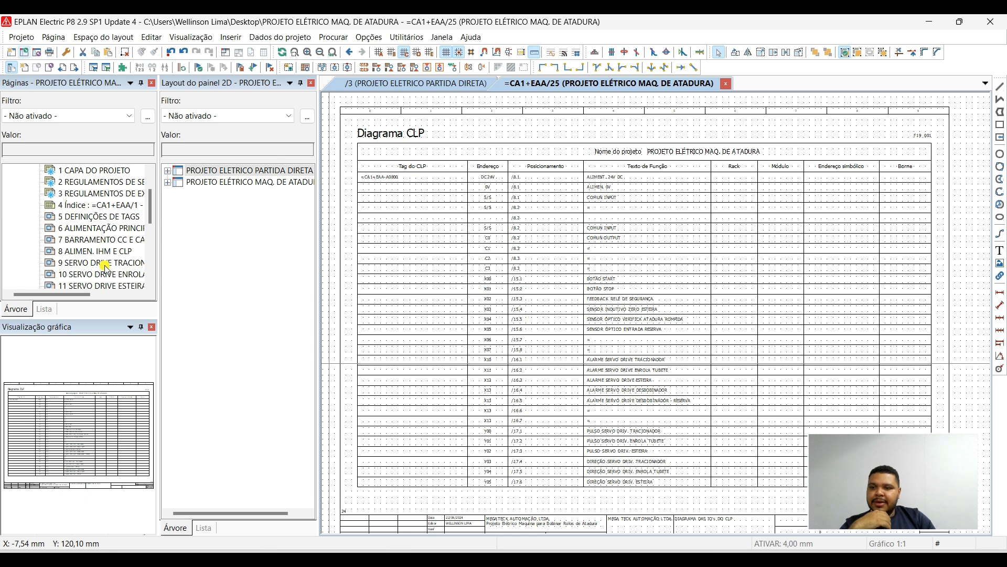
click(104, 241)
double_click(103, 241)
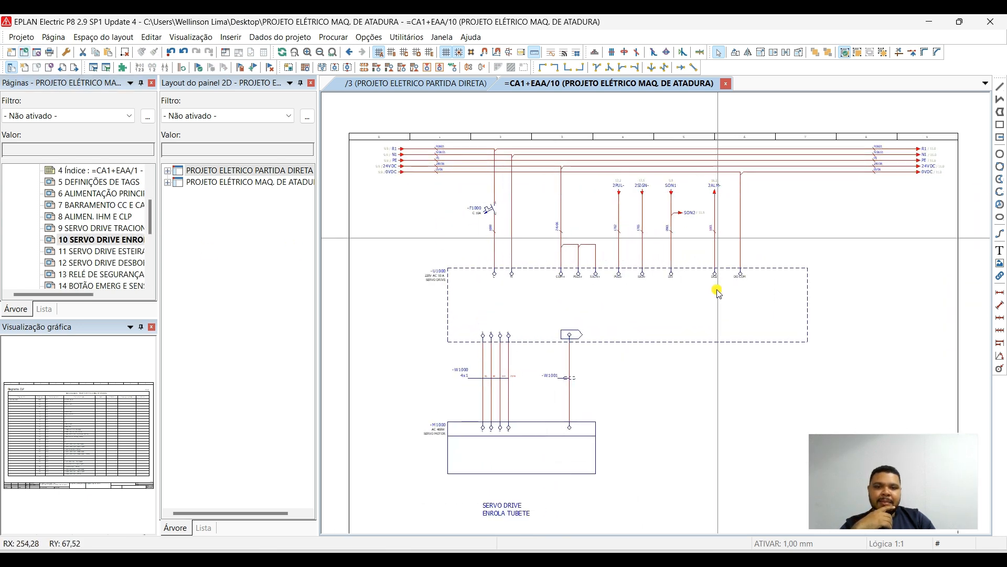
double_click(113, 251)
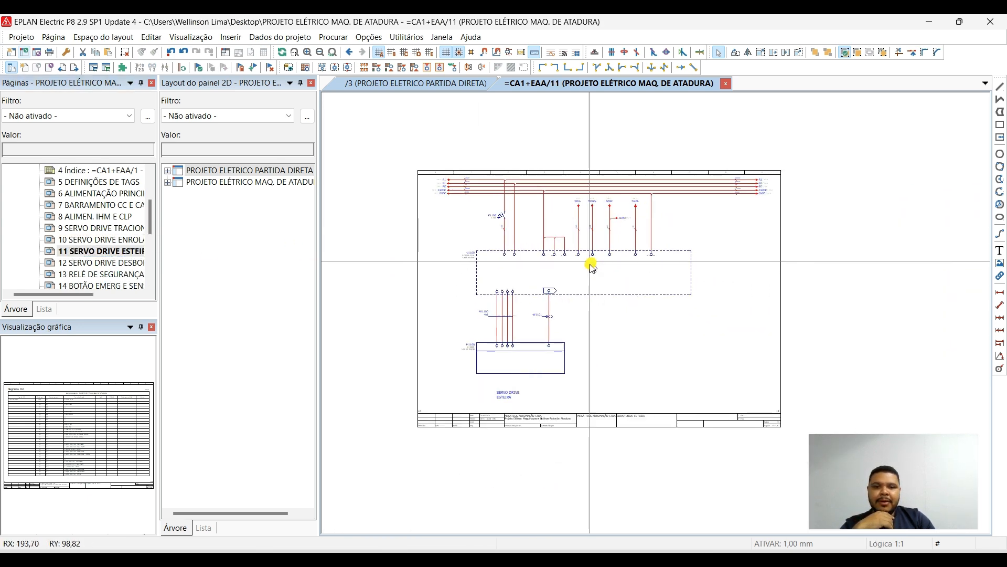
scroll(59, 220, down, 4)
scroll(100, 210, up, 6)
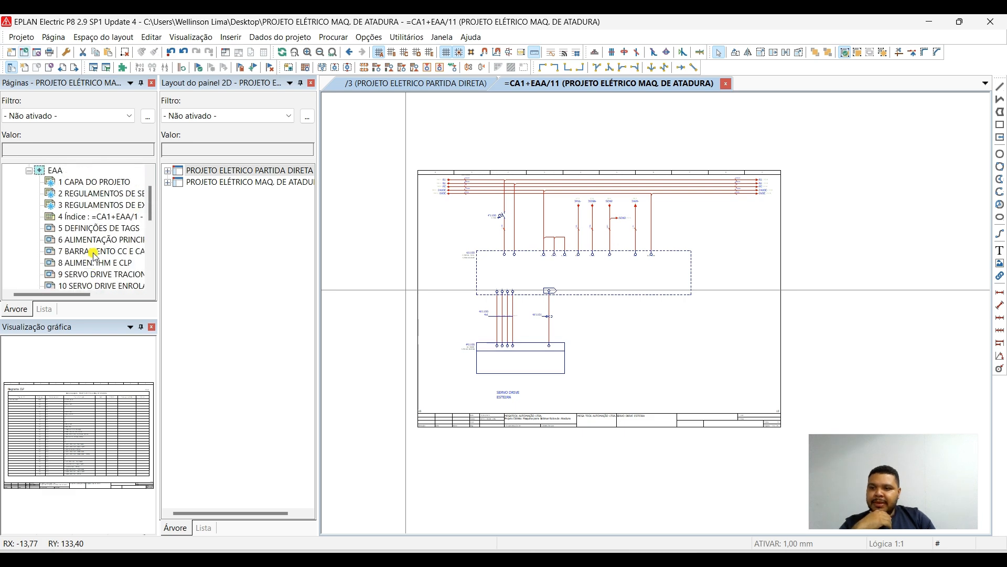
View the cover page 1 CAPA DO PROJETO of the bandage machine project.
double_click(97, 194)
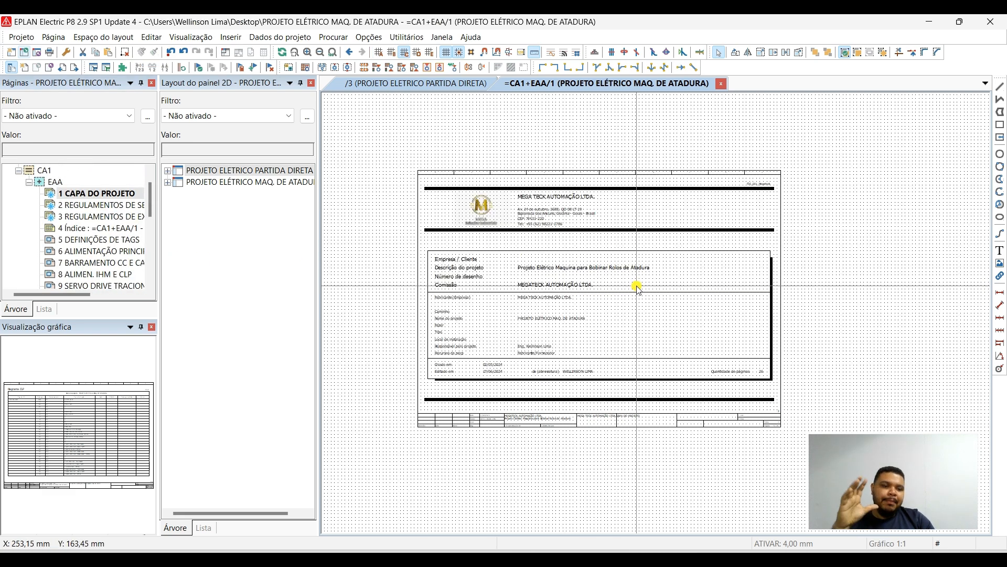
scroll(53, 231, up, 1)
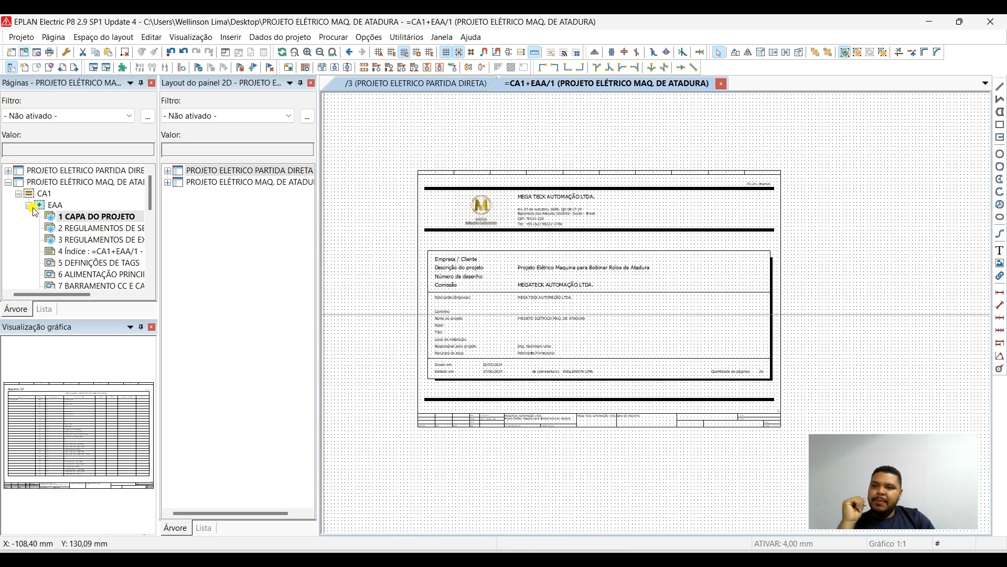
Return to page 3 of PROJETO ELETRICO PARTIDA DIRETA and review the dimensioned panel layout with devices -F1, -Q1 and -K1.
click(8, 171)
click(87, 205)
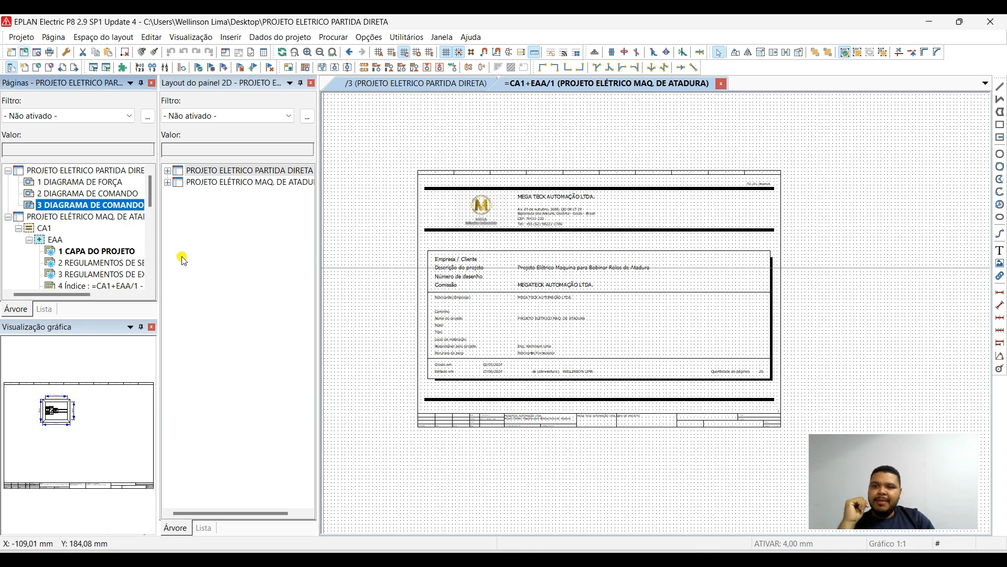
double_click(87, 205)
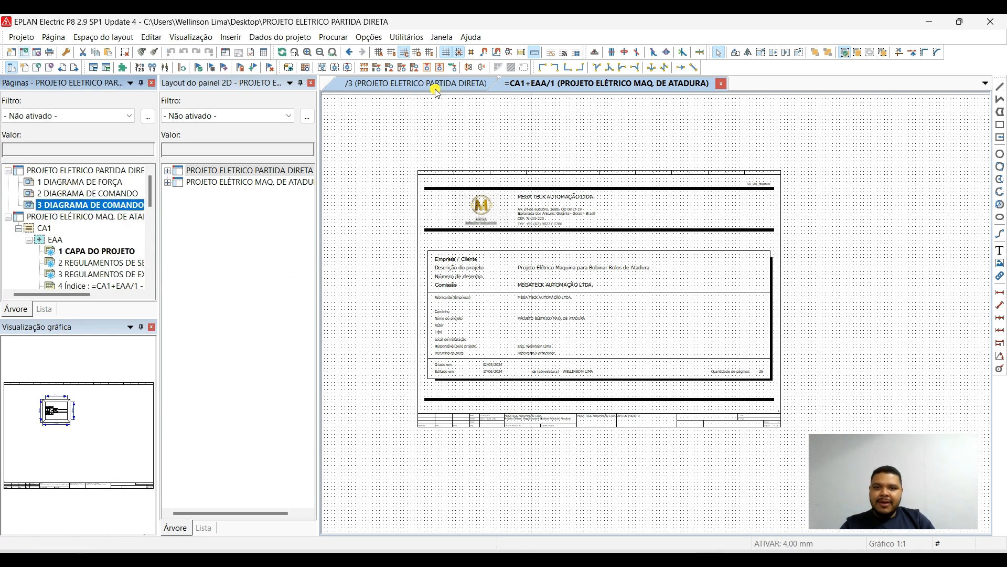
scroll(559, 267, up, 5)
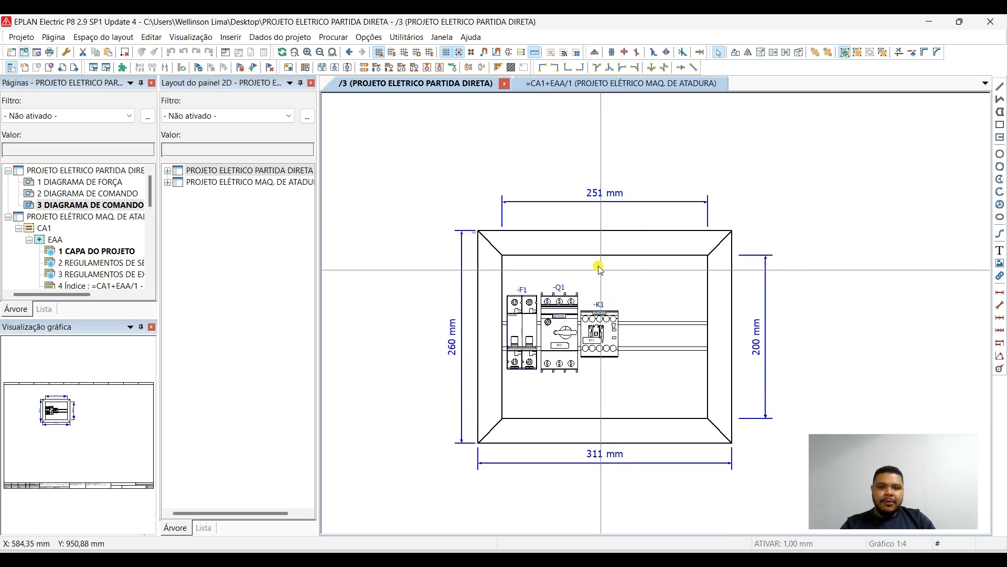
scroll(644, 293, down, 1)
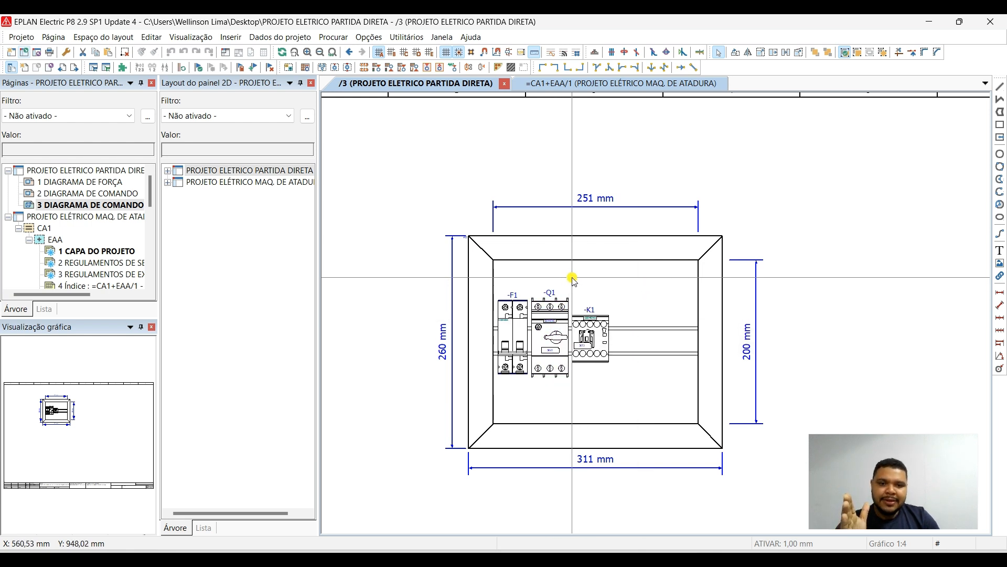
scroll(572, 278, down, 4)
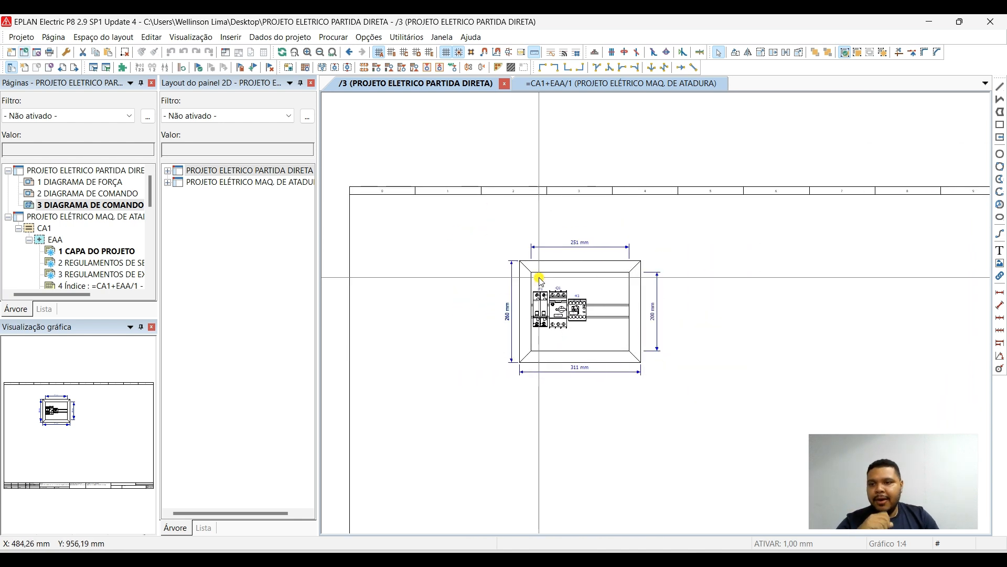
click(540, 292)
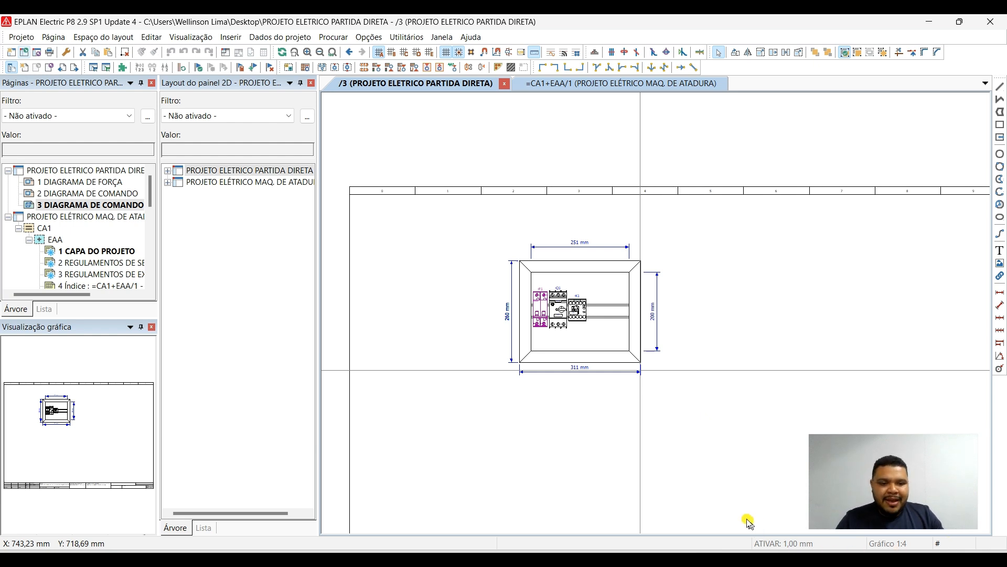
click(652, 405)
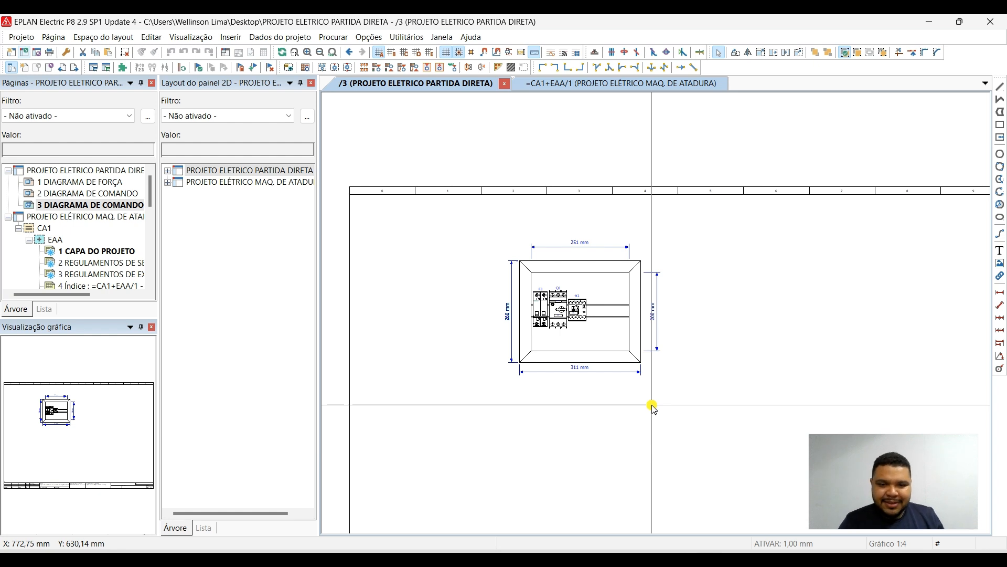